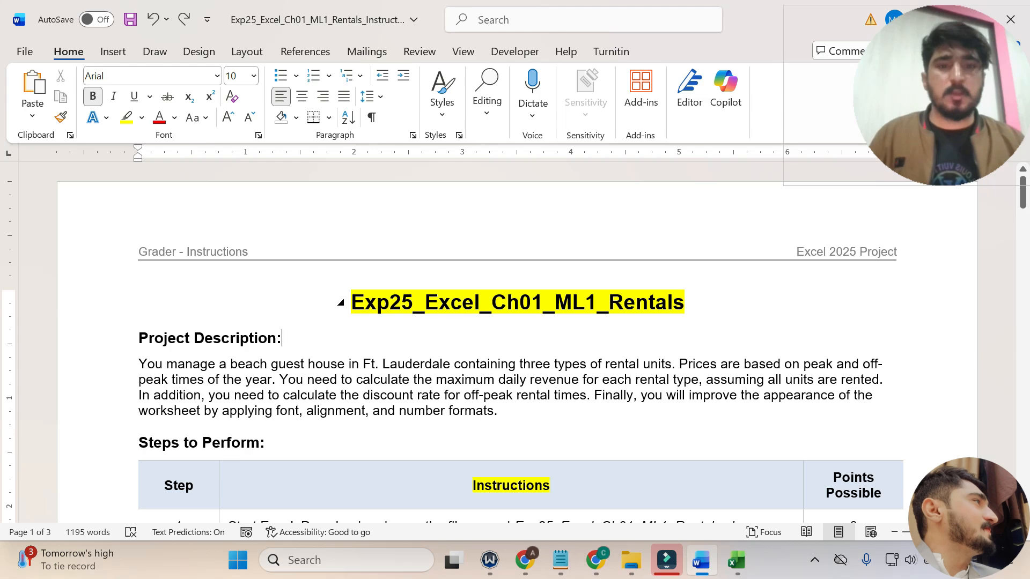
Highlight the whole step 1 instruction about opening Exp25_Excel_Ch01_ML1_Rentals in yellow.
{"action": "left_click_drag", "start_coordinate": [1022, 195], "coordinate": [1026, 259]}
{"action": "scroll", "coordinate": [517, 343], "scroll_direction": "up", "scroll_amount": 11}
{"action": "scroll", "coordinate": [517, 342], "scroll_direction": "down", "scroll_amount": 2}
{"action": "scroll", "coordinate": [517, 342], "scroll_direction": "down", "scroll_amount": 2}
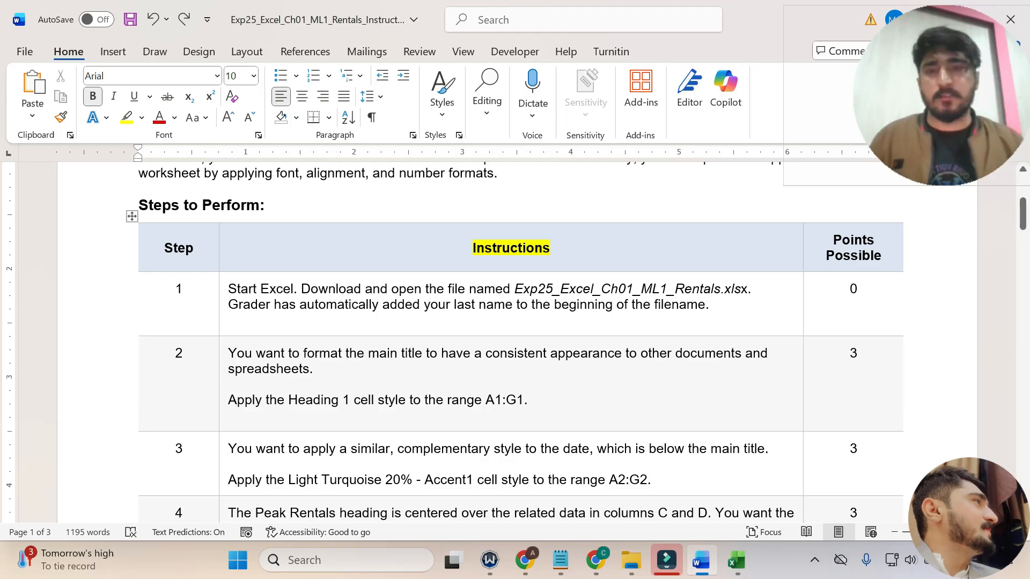
{"action": "left_click", "coordinate": [224, 304]}
{"action": "left_click", "coordinate": [298, 275]}
{"action": "left_click", "coordinate": [293, 295]}
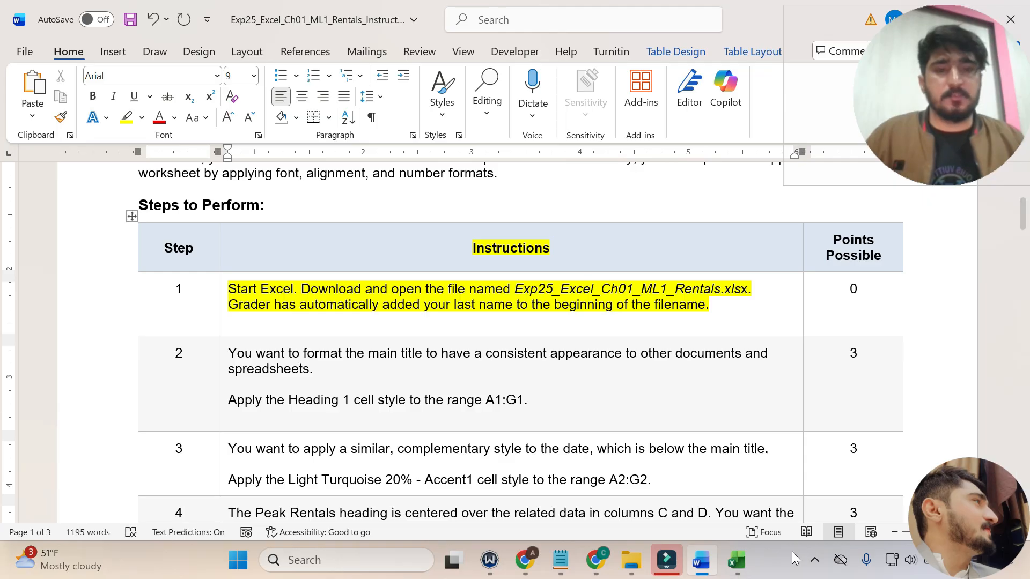
Check the Rates worksheet in Excel, return to the Word instructions and undo the yellow highlight on step 1.
{"action": "left_click", "coordinate": [736, 560]}
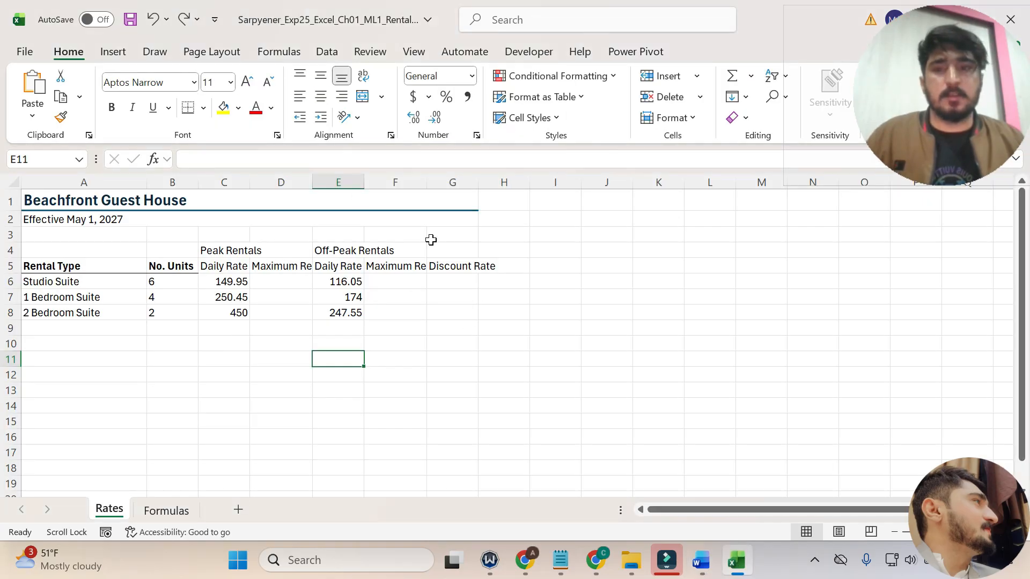
{"action": "left_click", "coordinate": [702, 560]}
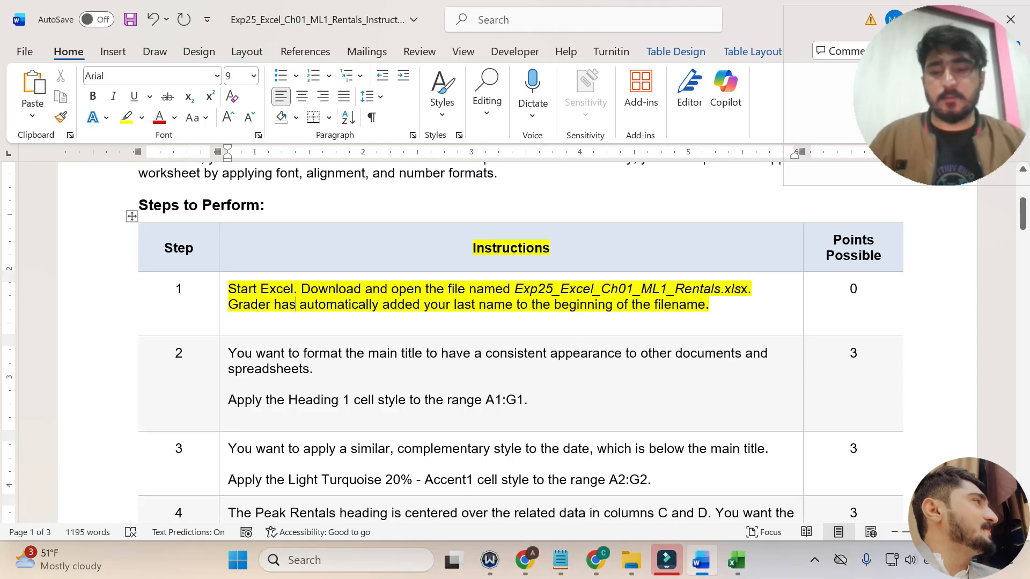
{"action": "key", "text": "ctrl+z"}
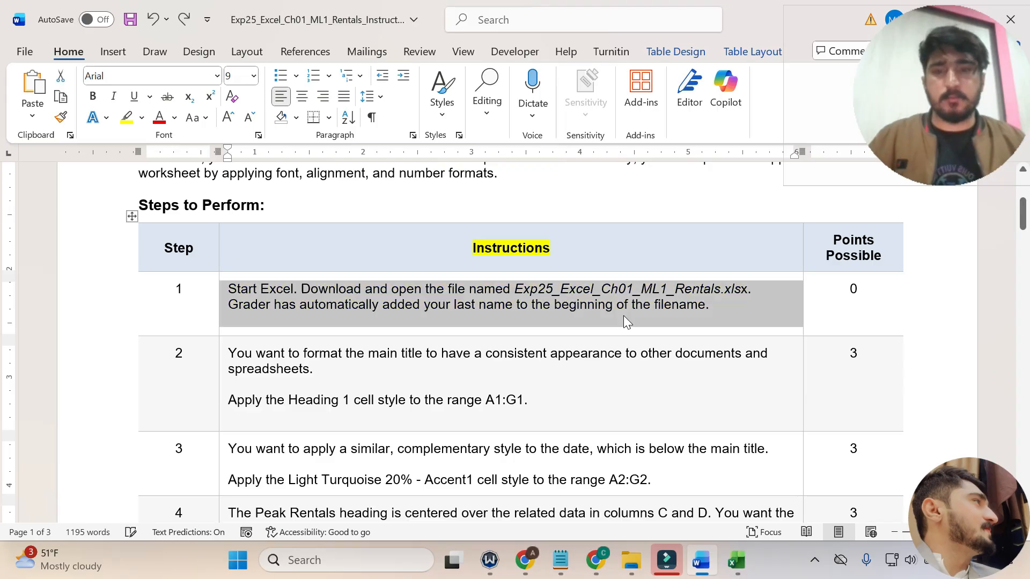
{"action": "left_click", "coordinate": [224, 372]}
{"action": "left_click", "coordinate": [294, 342]}
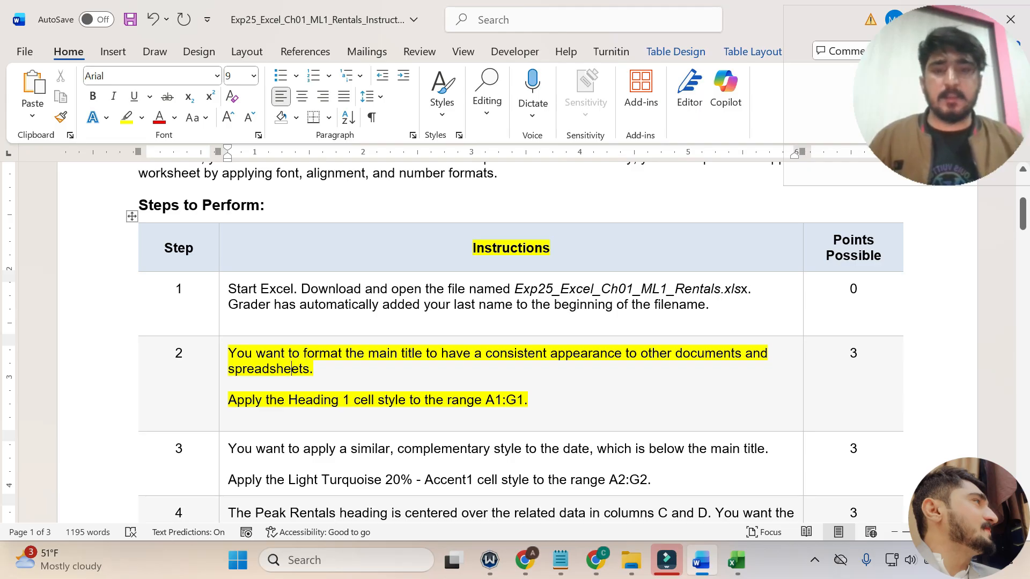
{"action": "key", "text": "ctrl+z"}
{"action": "left_click", "coordinate": [441, 354]}
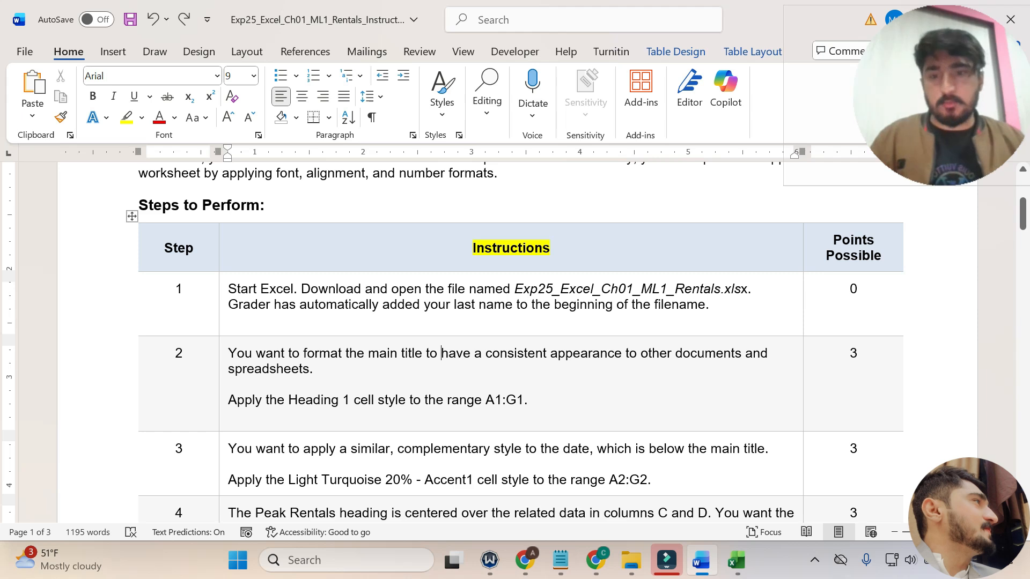
Highlight only the step 2 line about applying the Heading 1 cell style to A1:G1 in yellow.
{"action": "left_click_drag", "start_coordinate": [228, 399], "coordinate": [524, 400]}
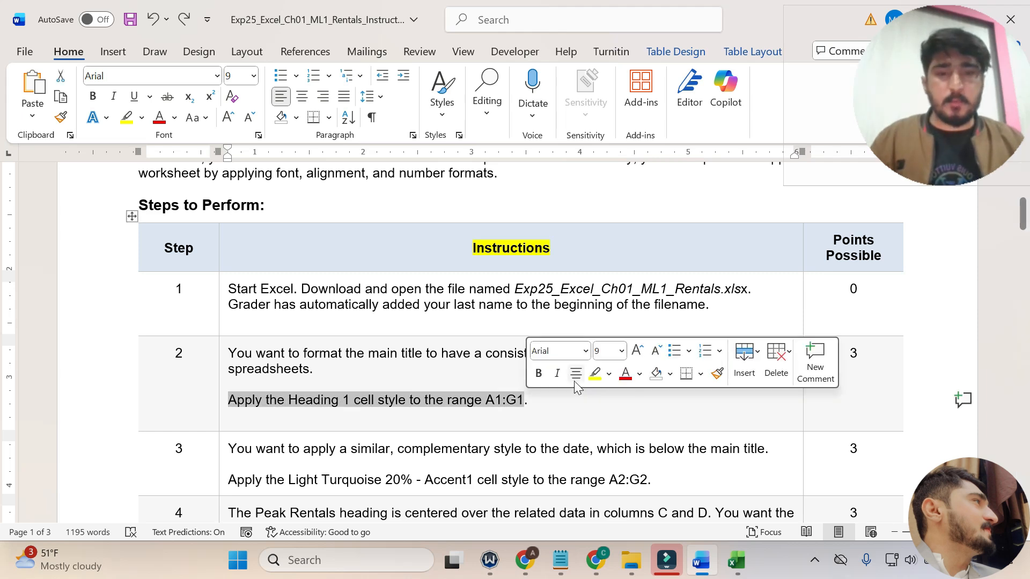
{"action": "left_click", "coordinate": [592, 375]}
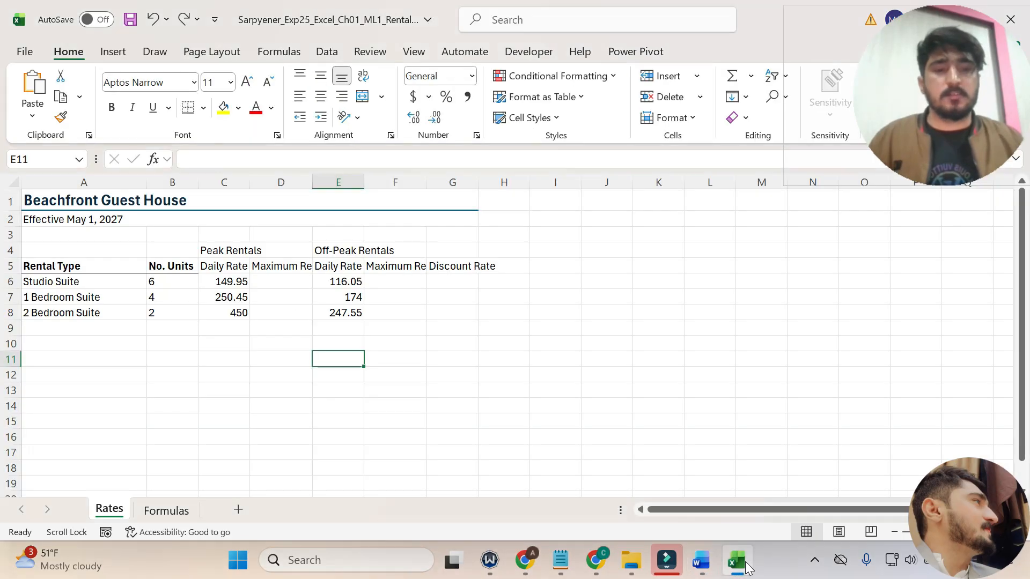
Switch to Excel and apply the Heading 1 cell style to the main title in A1:G1 on the Rates sheet.
{"action": "left_click", "coordinate": [736, 561]}
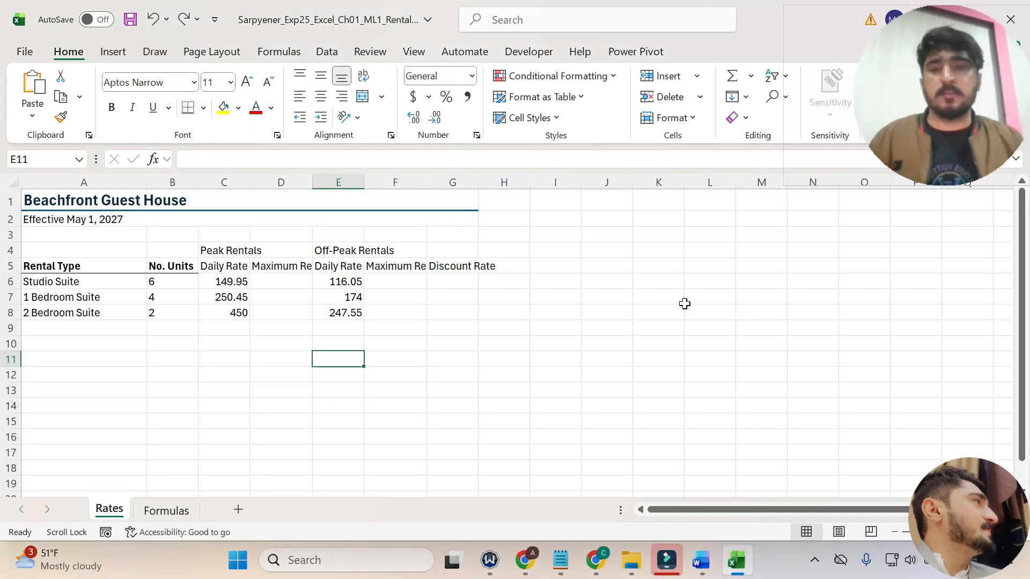
{"action": "left_click", "coordinate": [75, 202]}
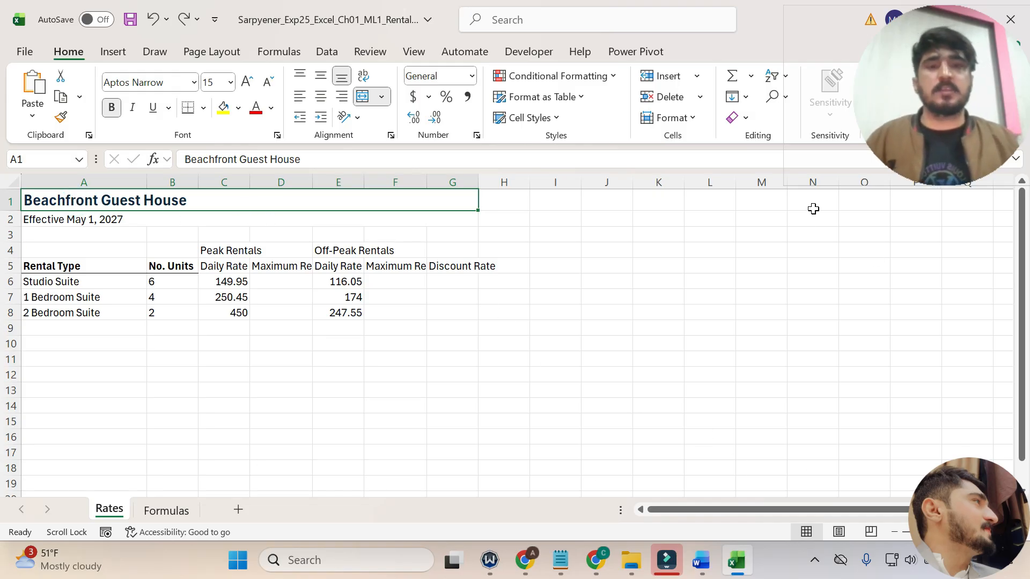
{"action": "left_click", "coordinate": [557, 120]}
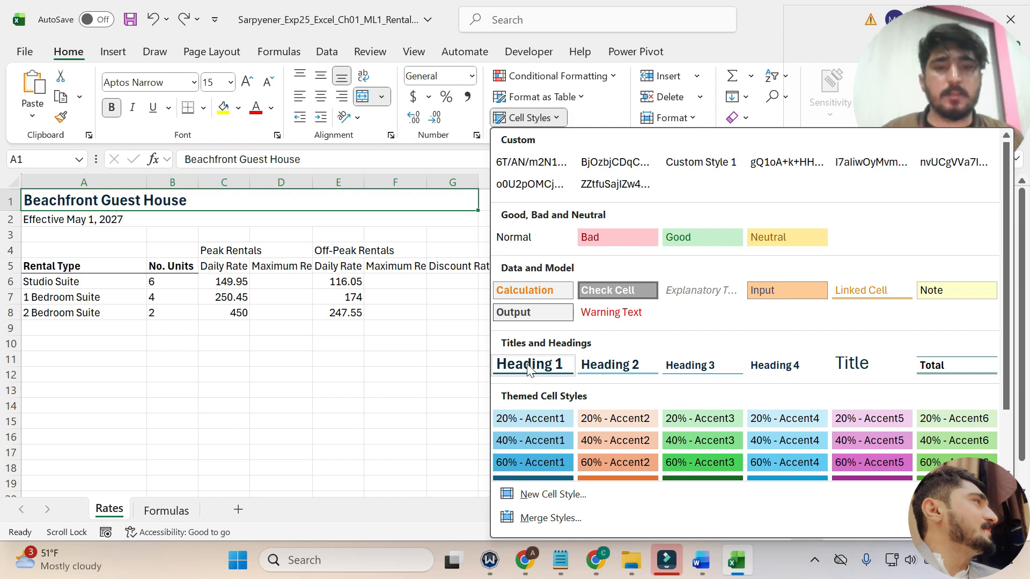
{"action": "left_click", "coordinate": [529, 366]}
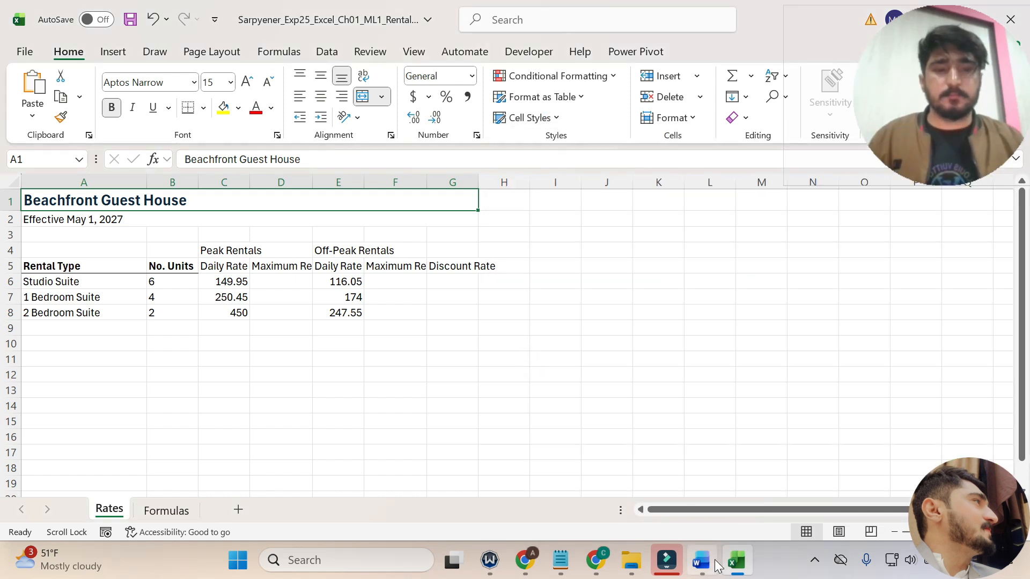
Switch to Word and highlight the step 3 line about the Light Turquoise 20% - Accent1 cell style for A2:G2 in yellow.
{"action": "left_click", "coordinate": [701, 560]}
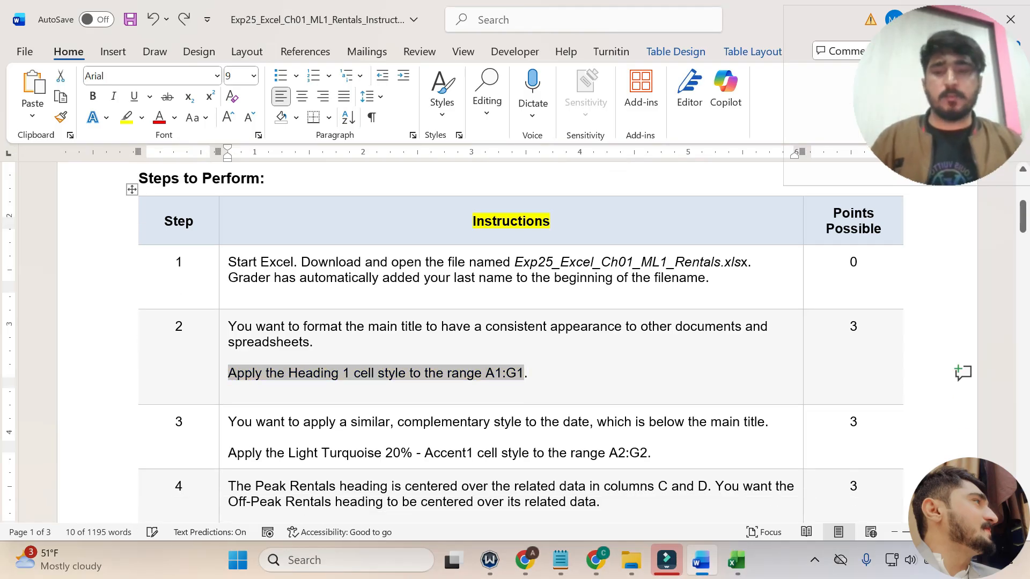
{"action": "scroll", "coordinate": [515, 344], "scroll_direction": "down", "scroll_amount": 3}
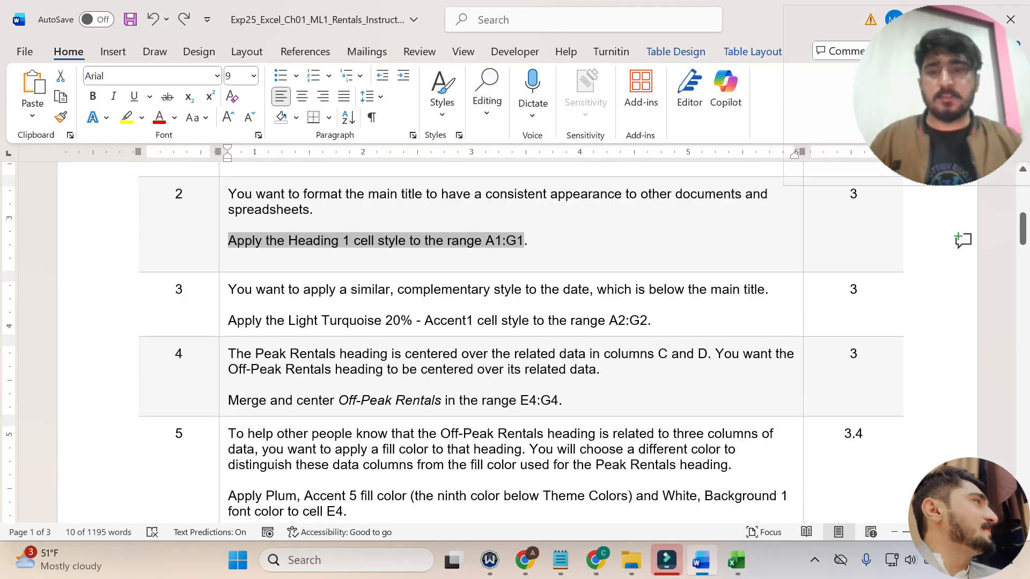
{"action": "left_click_drag", "start_coordinate": [229, 290], "coordinate": [769, 290]}
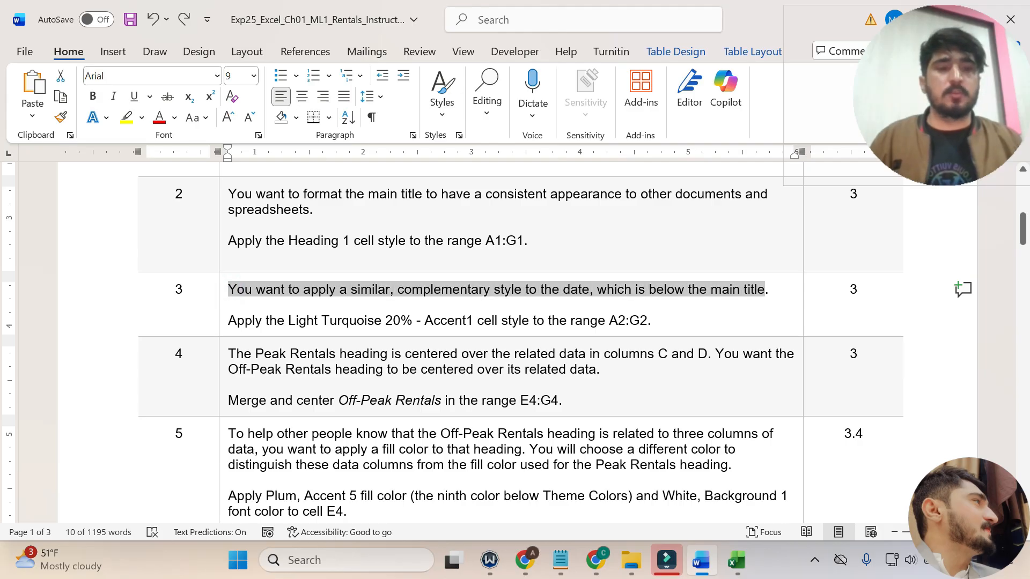
{"action": "left_click_drag", "start_coordinate": [227, 322], "coordinate": [458, 314]}
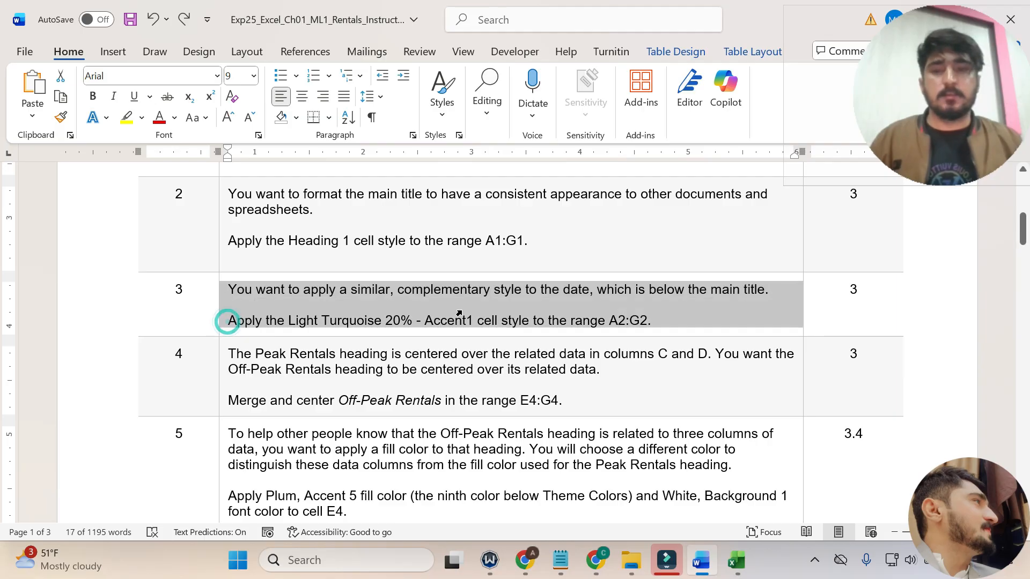
{"action": "left_click", "coordinate": [462, 310]}
{"action": "mouse_move", "coordinate": [654, 323]}
{"action": "left_mouse_down"}
{"action": "mouse_move", "coordinate": [207, 322]}
{"action": "mouse_move", "coordinate": [659, 324]}
{"action": "mouse_move", "coordinate": [650, 343]}
{"action": "left_mouse_up"}
{"action": "left_click", "coordinate": [244, 322]}
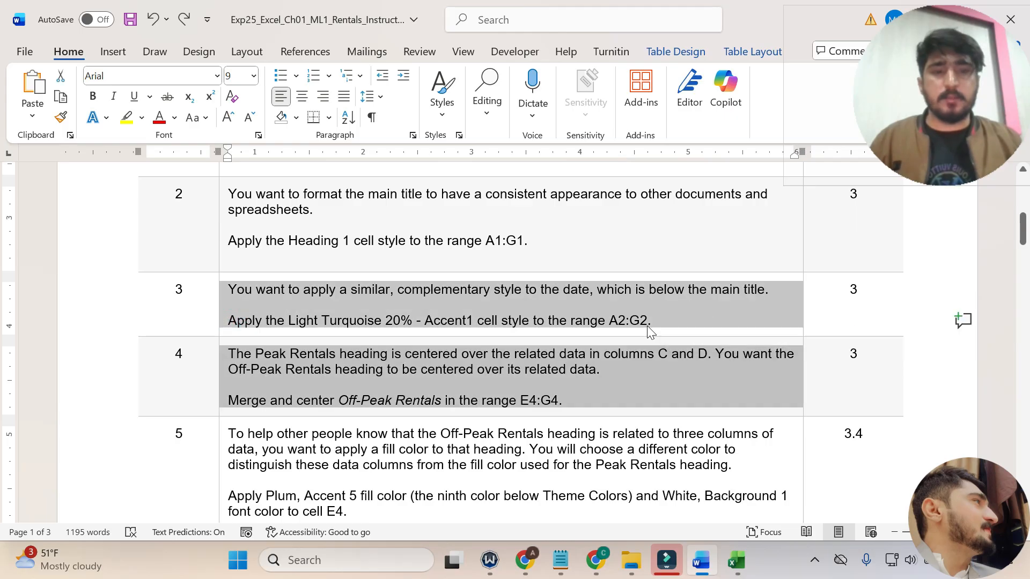
{"action": "left_click", "coordinate": [647, 325]}
{"action": "left_click_drag", "start_coordinate": [228, 321], "coordinate": [649, 321]}
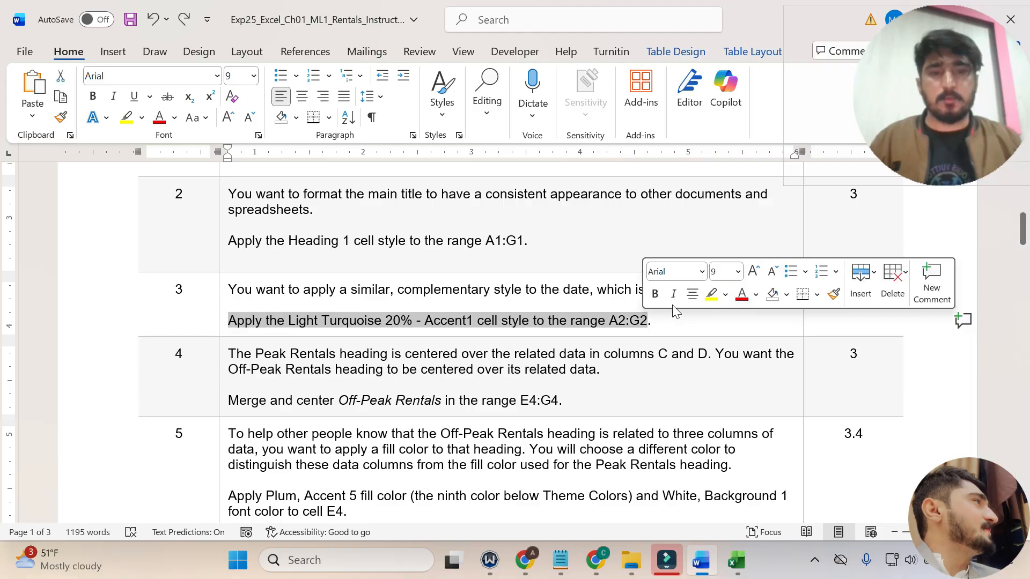
{"action": "left_click", "coordinate": [709, 294]}
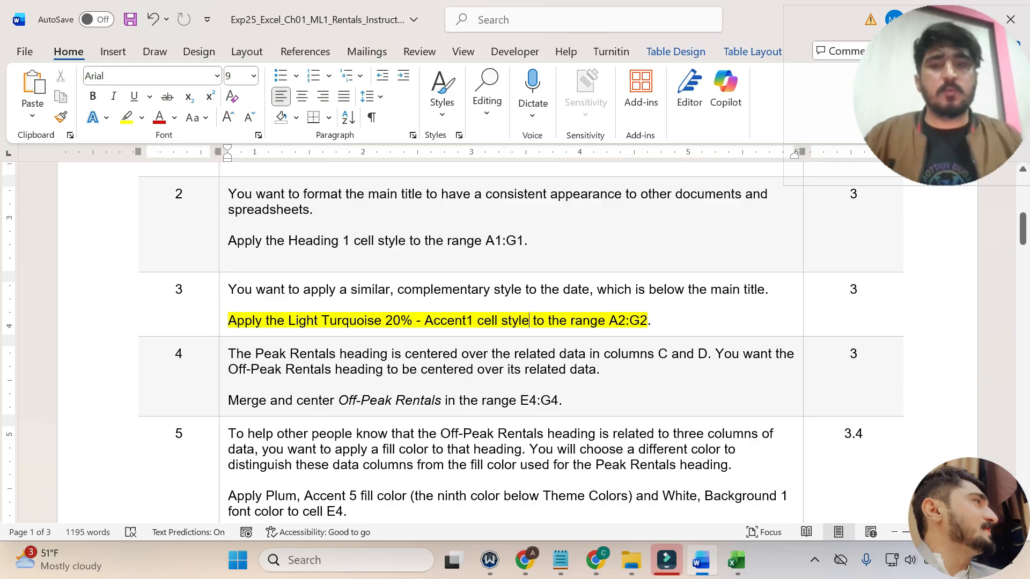
Switch to Excel and apply the Light Turquoise, 20% - Accent1 cell style to the effective date in A2:G2.
{"action": "left_click", "coordinate": [738, 558]}
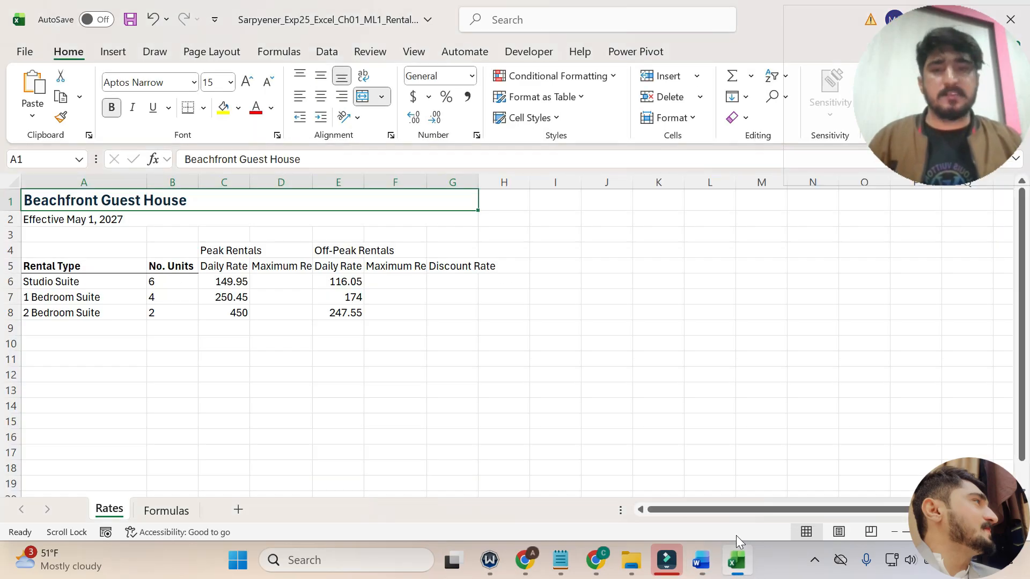
{"action": "left_click", "coordinate": [69, 221]}
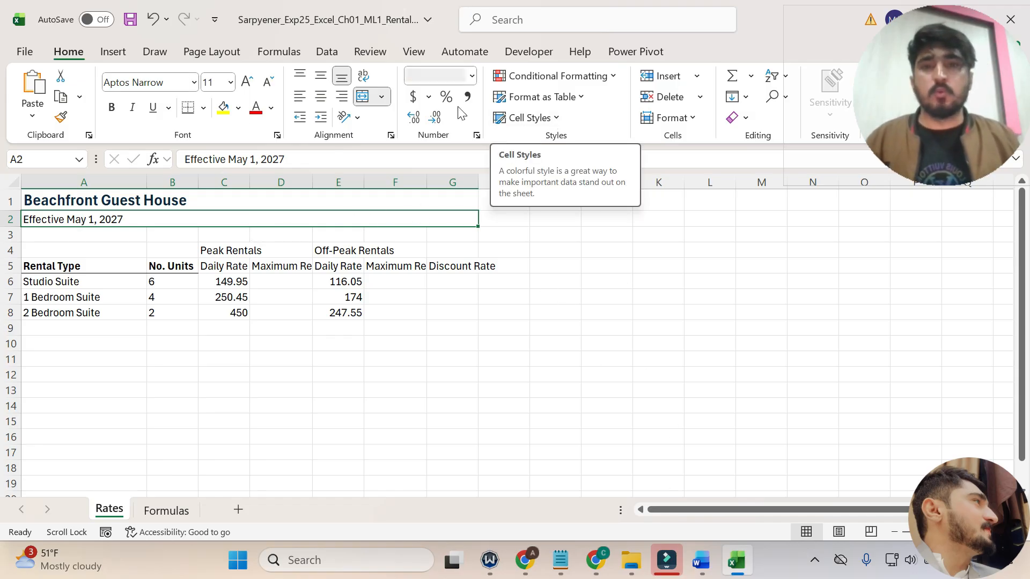
{"action": "left_click", "coordinate": [556, 124]}
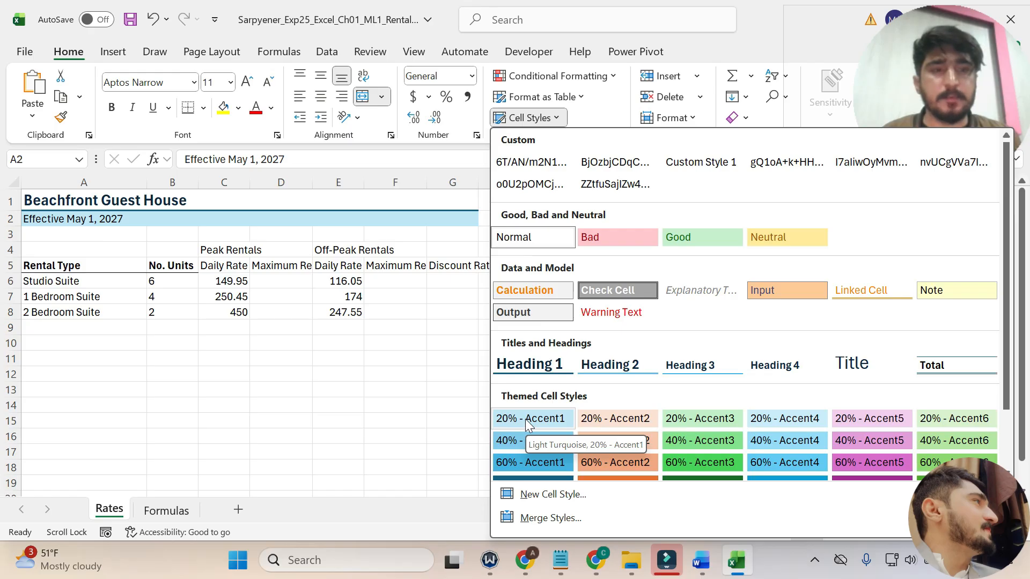
{"action": "left_click", "coordinate": [545, 415]}
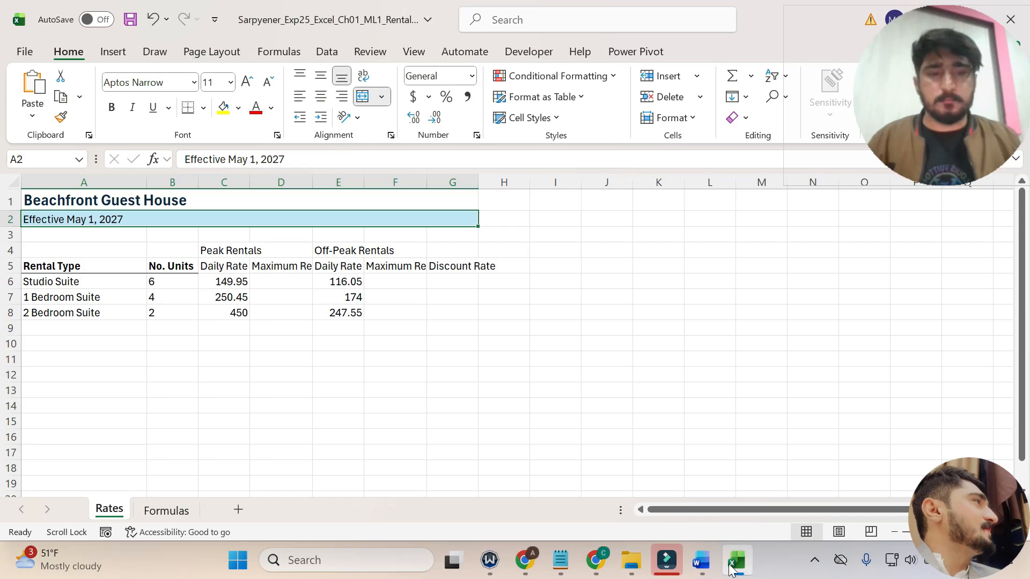
Switch to Word, undo the step 3 highlight, and highlight the step 4 line about merging and centering Off-Peak Rentals in E4:G4 in yellow.
{"action": "left_click", "coordinate": [700, 560]}
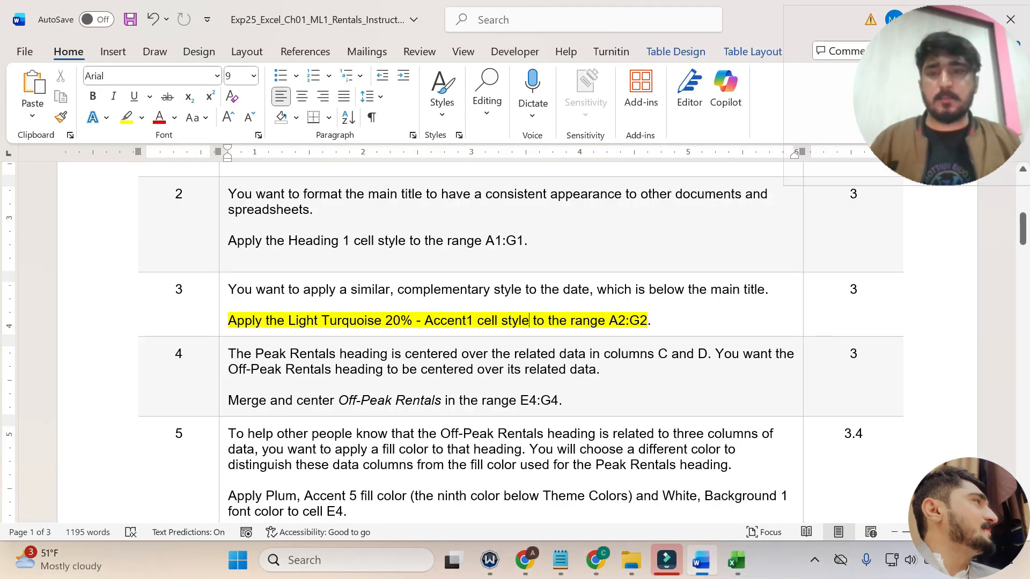
{"action": "key", "text": "ctrl+z"}
{"action": "scroll", "coordinate": [515, 338], "scroll_direction": "down", "scroll_amount": 2}
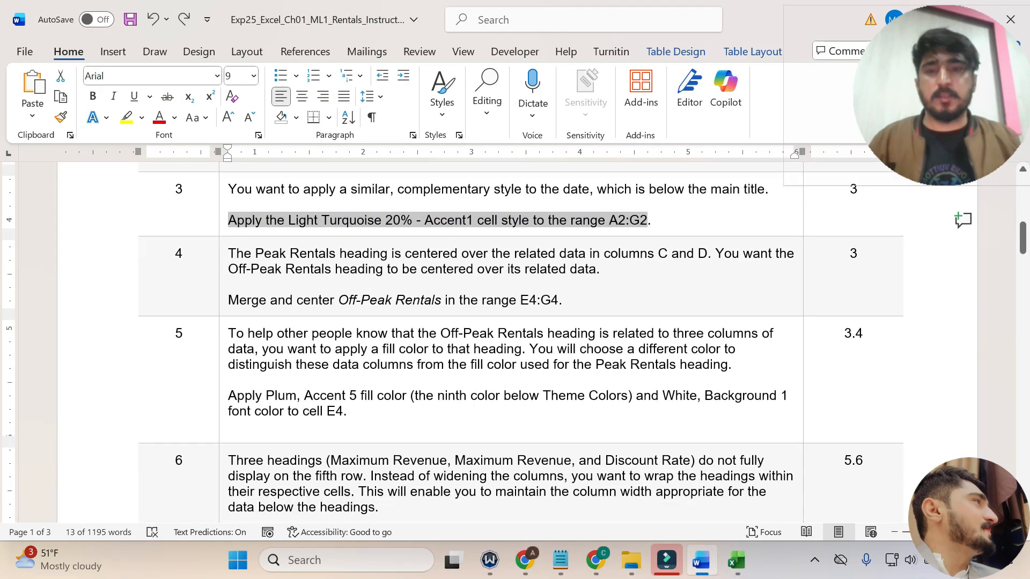
{"action": "left_click", "coordinate": [223, 244]}
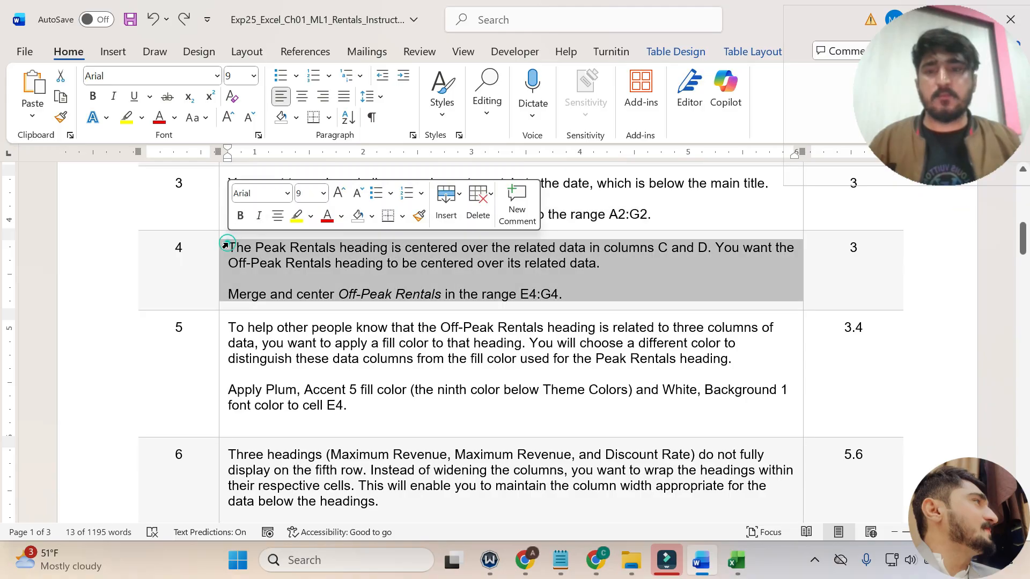
{"action": "left_click", "coordinate": [181, 280]}
{"action": "left_click_drag", "start_coordinate": [229, 248], "coordinate": [601, 263]}
{"action": "left_click_drag", "start_coordinate": [230, 294], "coordinate": [562, 294]}
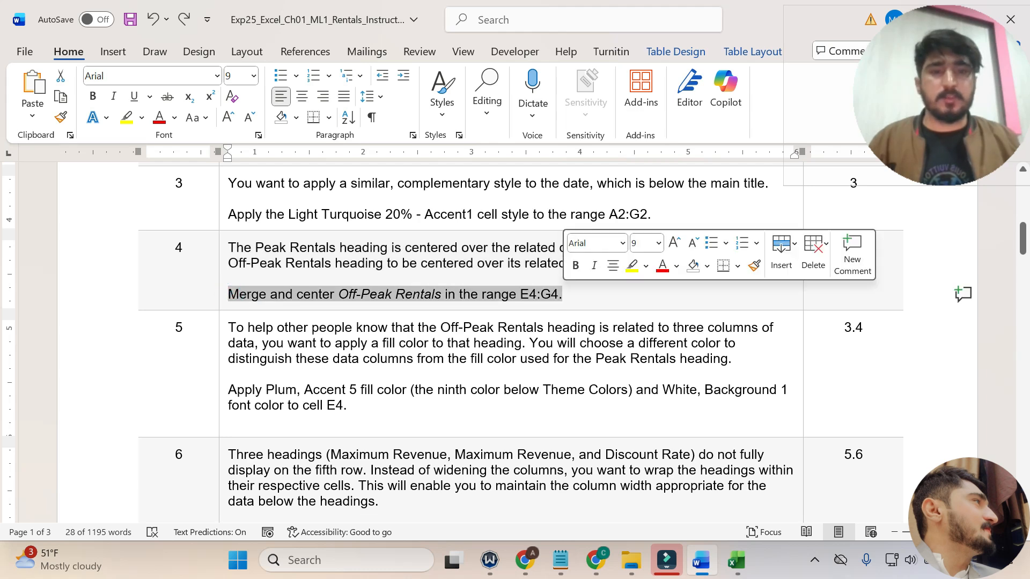
{"action": "left_click", "coordinate": [633, 270]}
{"action": "left_click", "coordinate": [568, 305]}
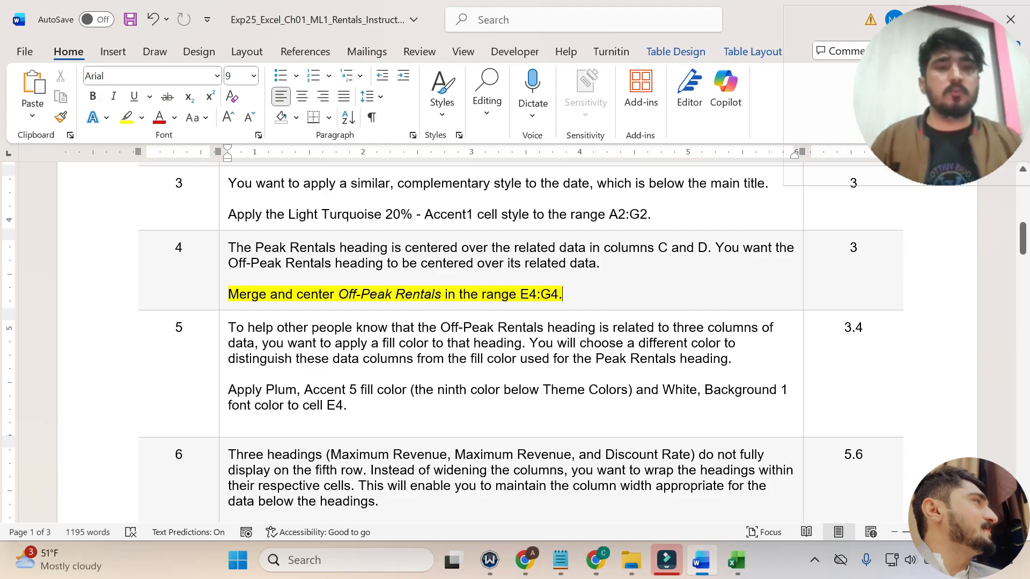
Switch to Excel and merge and center the Off-Peak Rentals heading across E4:G4.
{"action": "left_click", "coordinate": [744, 558]}
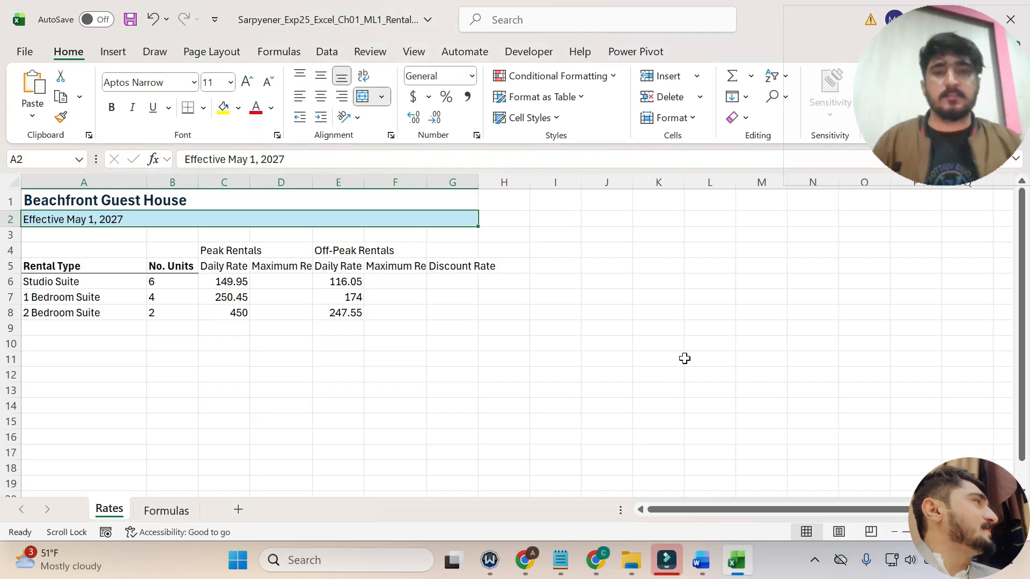
{"action": "left_click", "coordinate": [321, 250]}
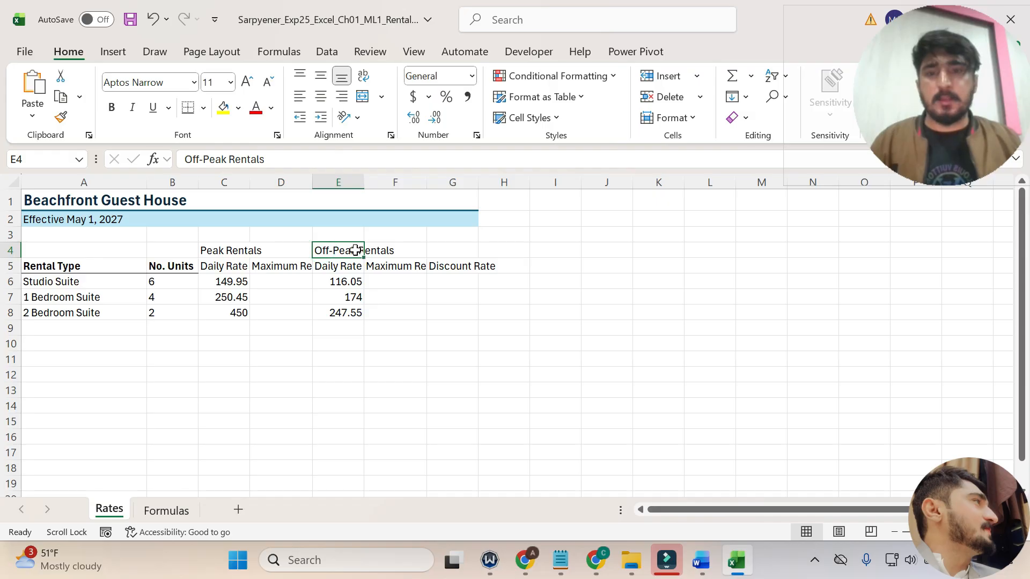
{"action": "left_click_drag", "start_coordinate": [345, 250], "coordinate": [453, 249]}
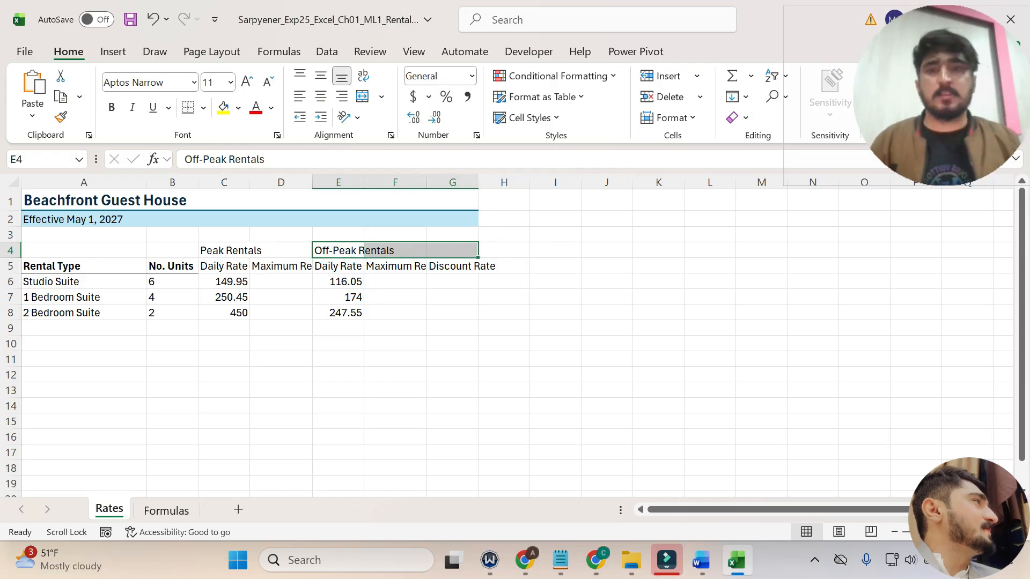
{"action": "left_click", "coordinate": [367, 104]}
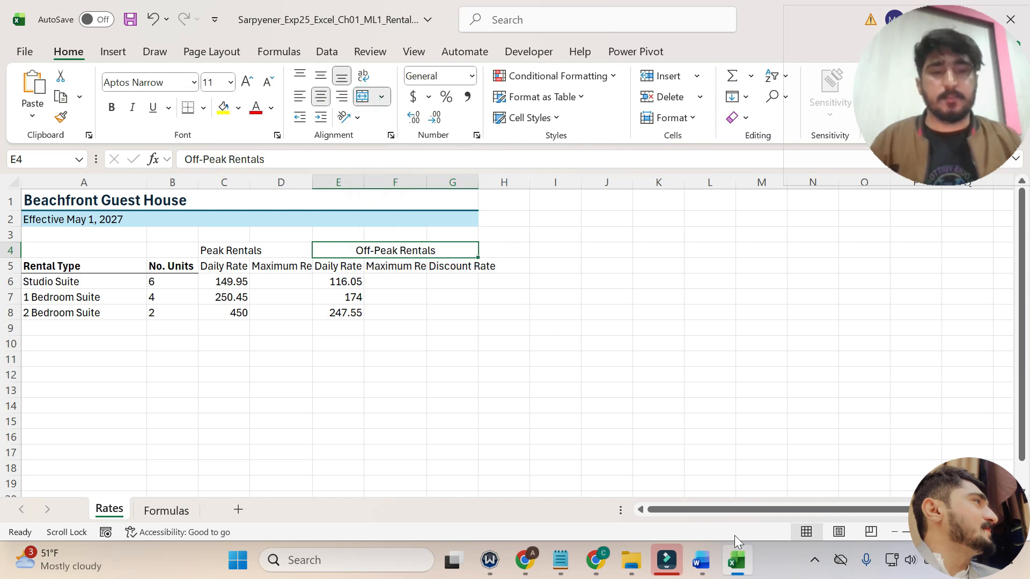
Switch to Word, undo the yellow highlight on the step 4 instruction, and bring the step 5 instruction into view.
{"action": "left_click", "coordinate": [701, 560]}
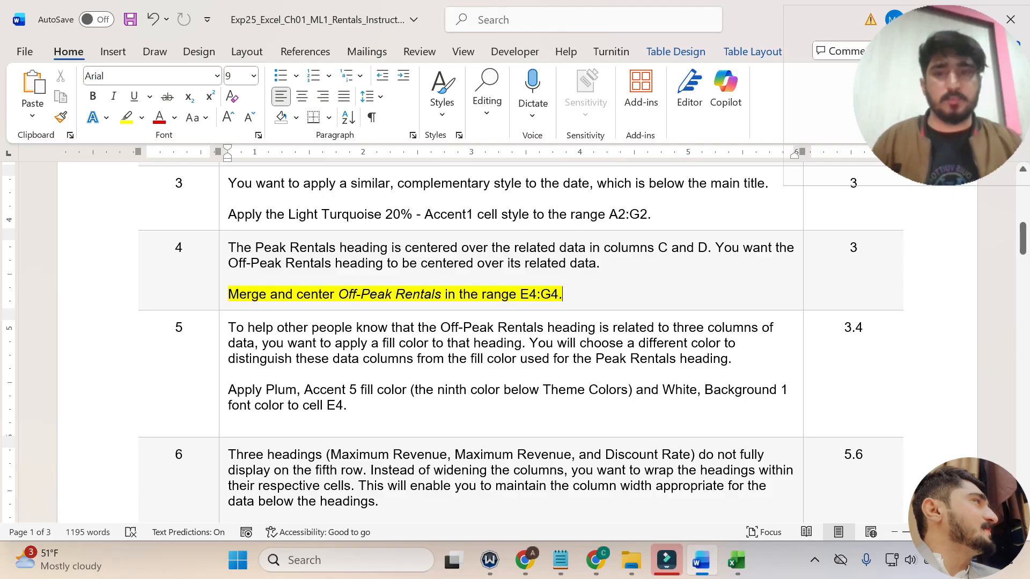
{"action": "key", "text": "ctrl+z"}
{"action": "scroll", "coordinate": [511, 343], "scroll_direction": "down", "scroll_amount": 3}
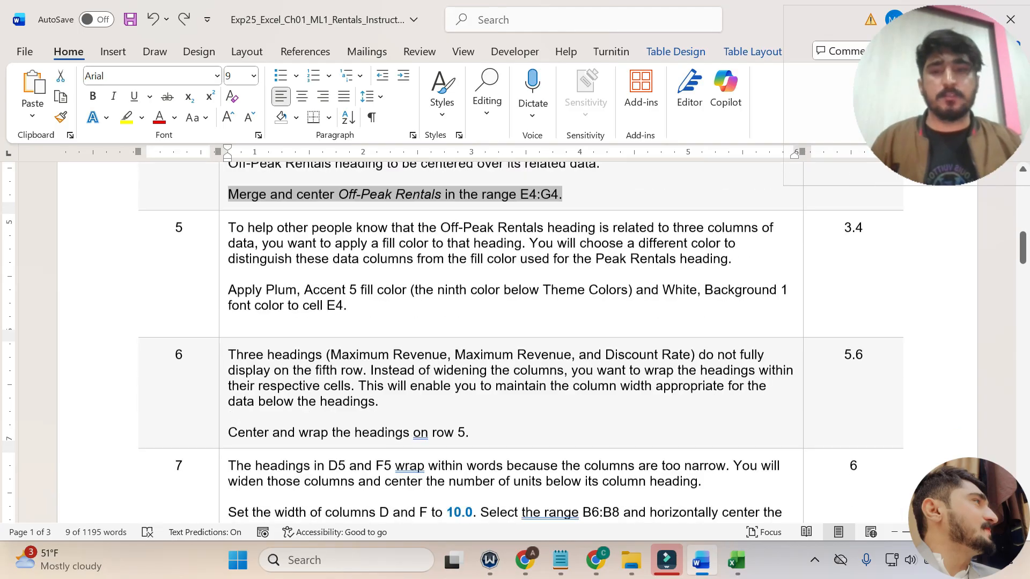
Read step 5 and highlight its line about Plum, Accent 5 fill and White, Background 1 font color for E4 in yellow.
{"action": "left_click_drag", "start_coordinate": [228, 221], "coordinate": [713, 255]}
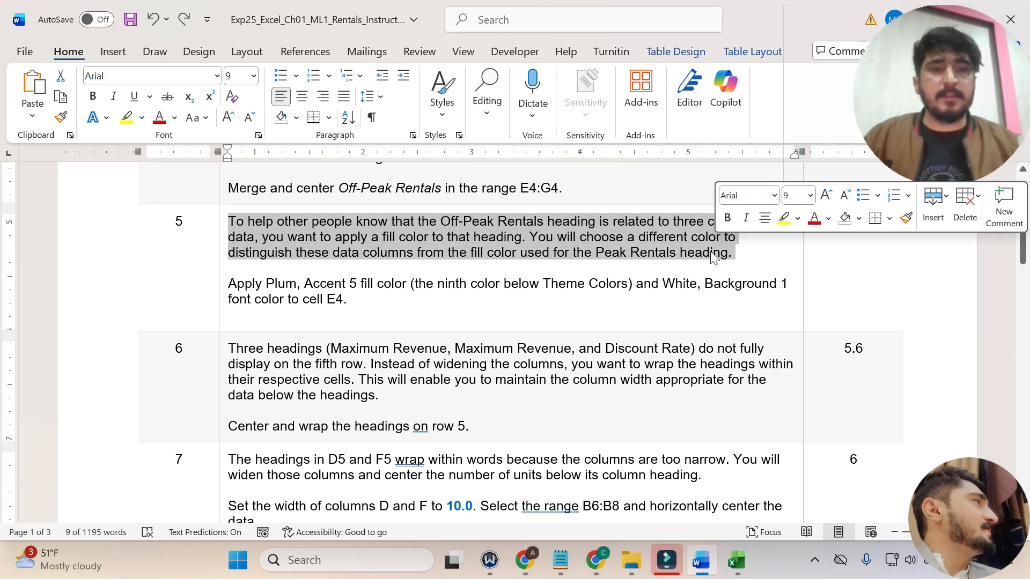
{"action": "triple_click", "coordinate": [231, 283]}
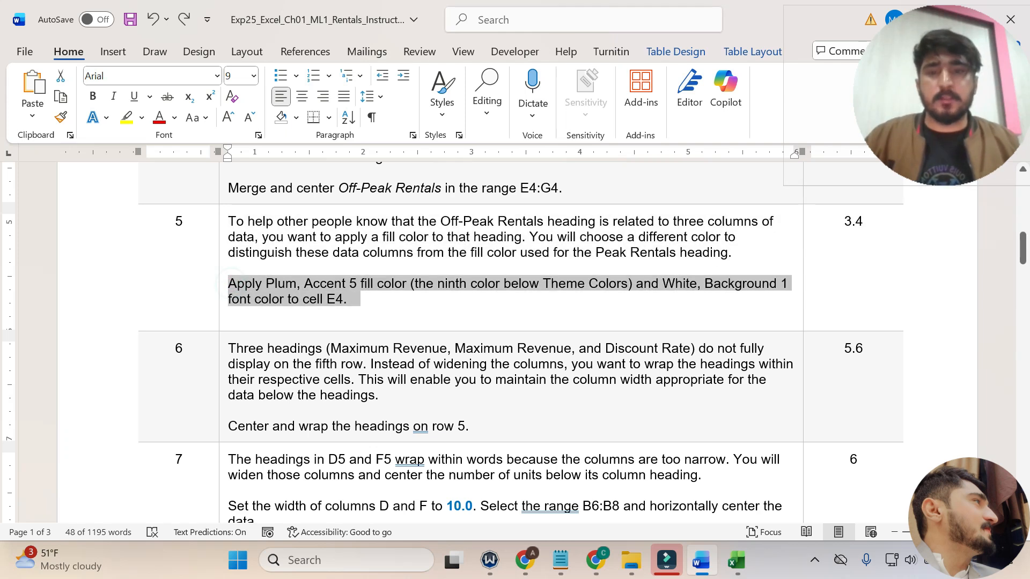
{"action": "left_click", "coordinate": [442, 268]}
{"action": "left_click", "coordinate": [399, 293]}
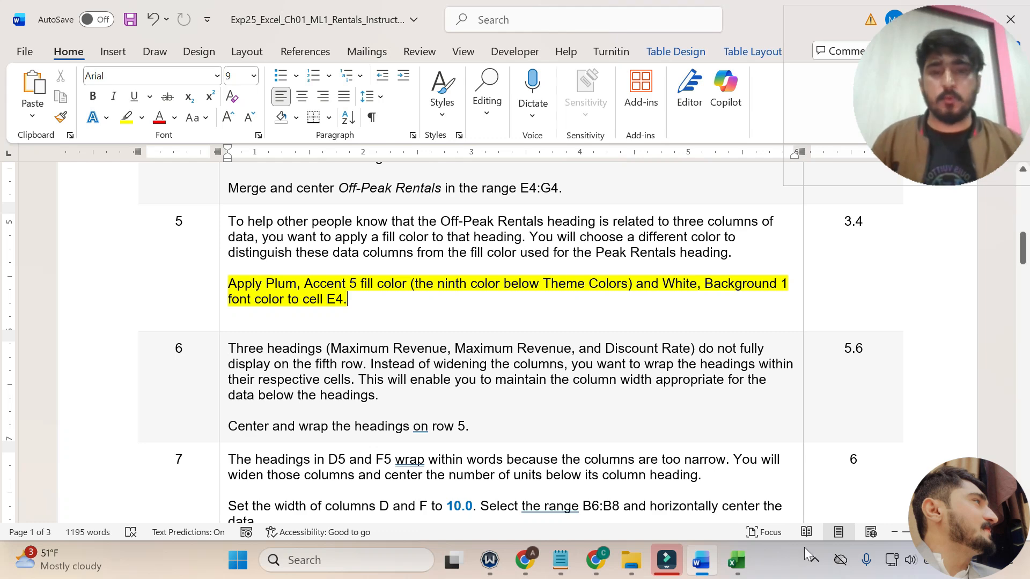
Switch to Excel and apply the Plum, Accent 5 font color to the Off-Peak Rentals heading in E4.
{"action": "left_click", "coordinate": [737, 560]}
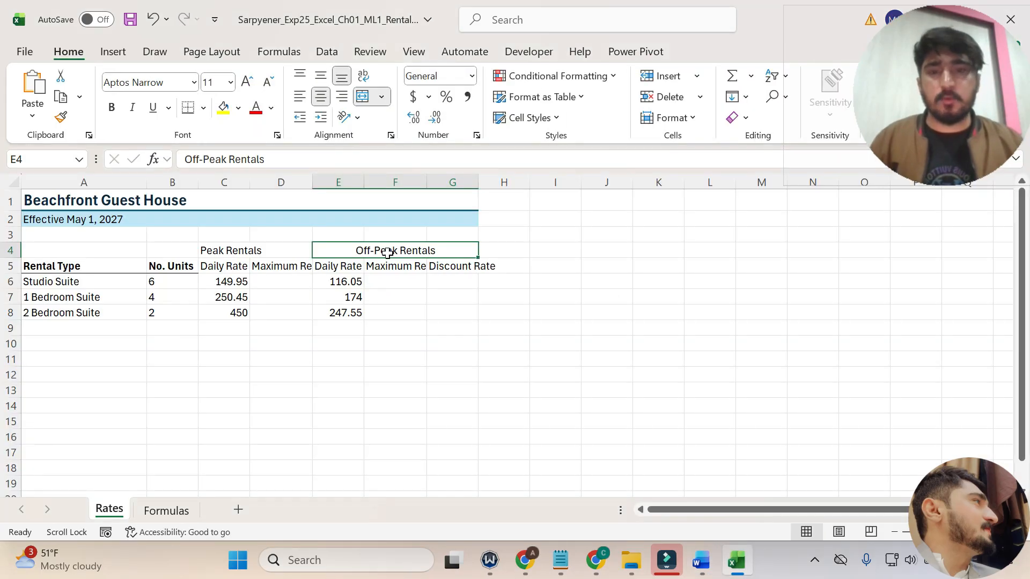
{"action": "left_click", "coordinate": [695, 562]}
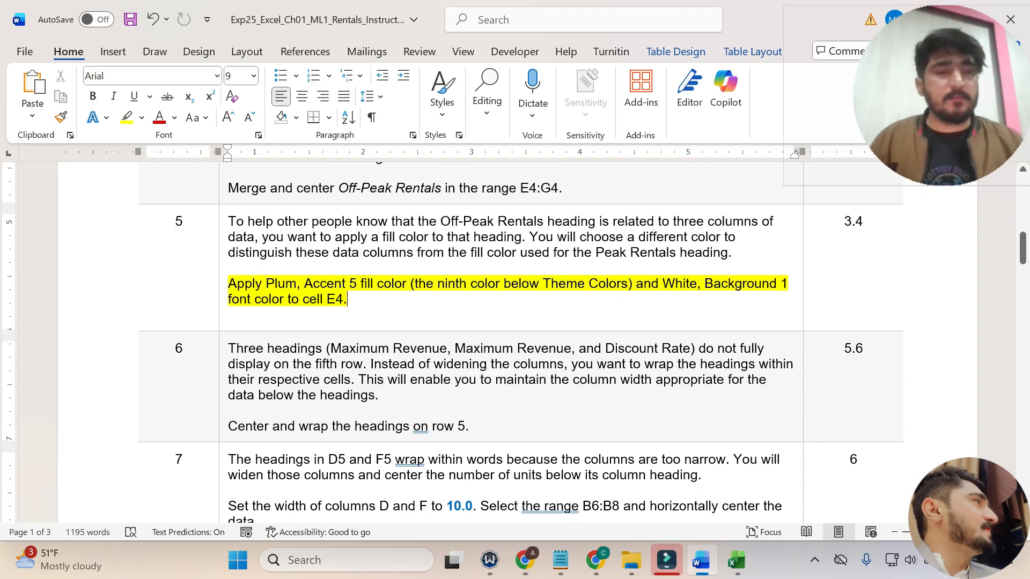
{"action": "left_click", "coordinate": [737, 560]}
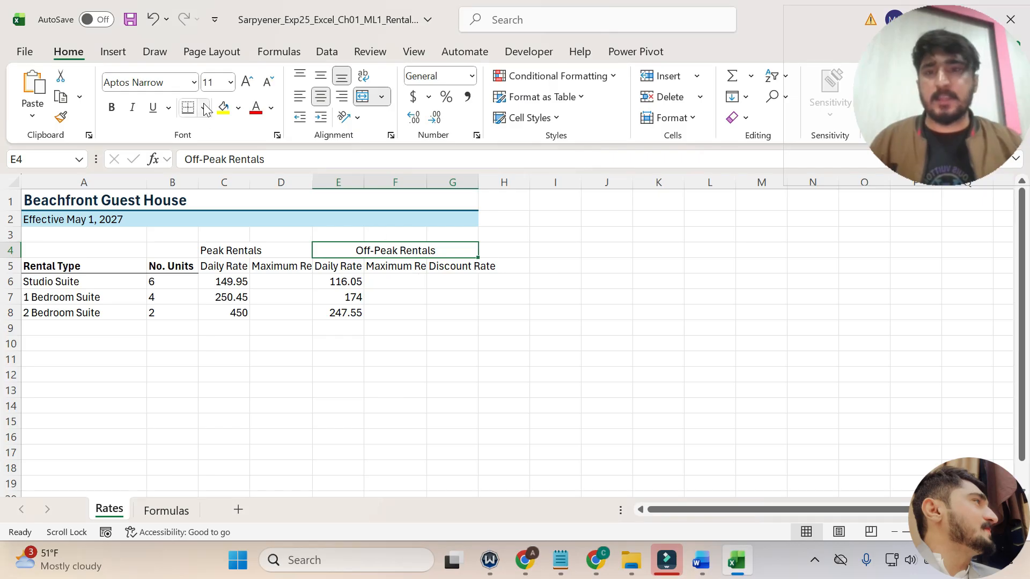
{"action": "left_click", "coordinate": [271, 107]}
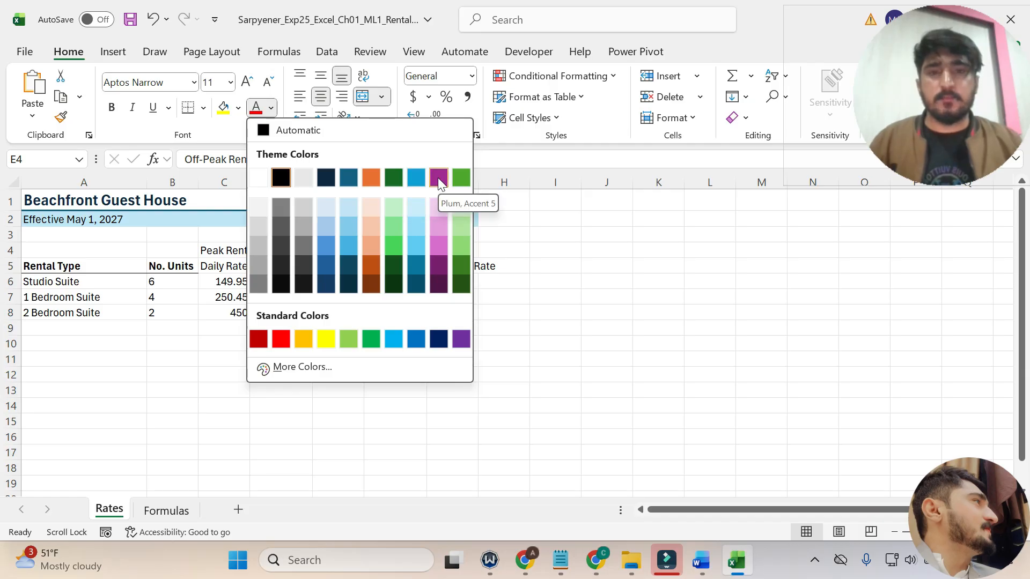
{"action": "left_click", "coordinate": [702, 561]}
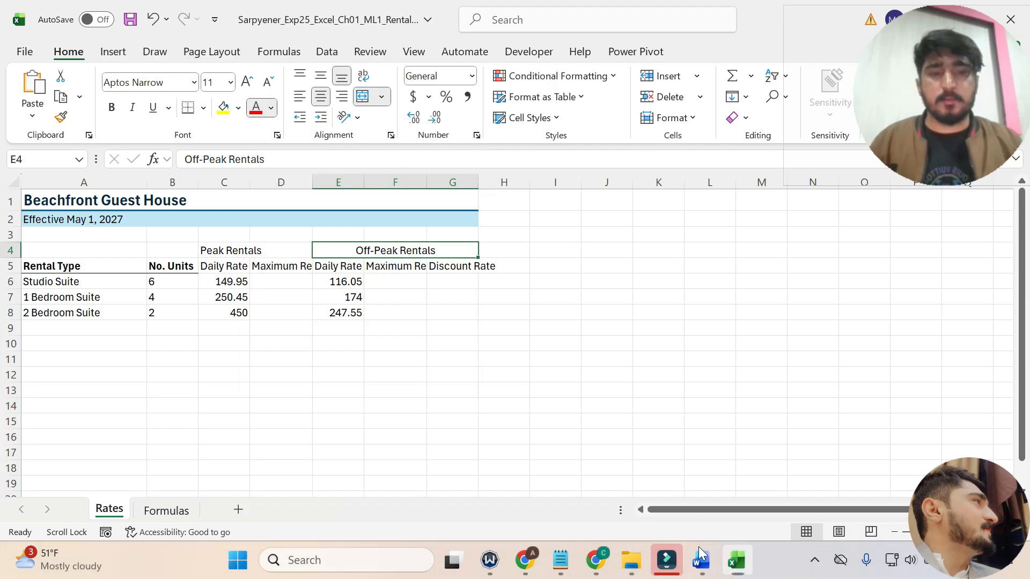
{"action": "left_click", "coordinate": [736, 561]}
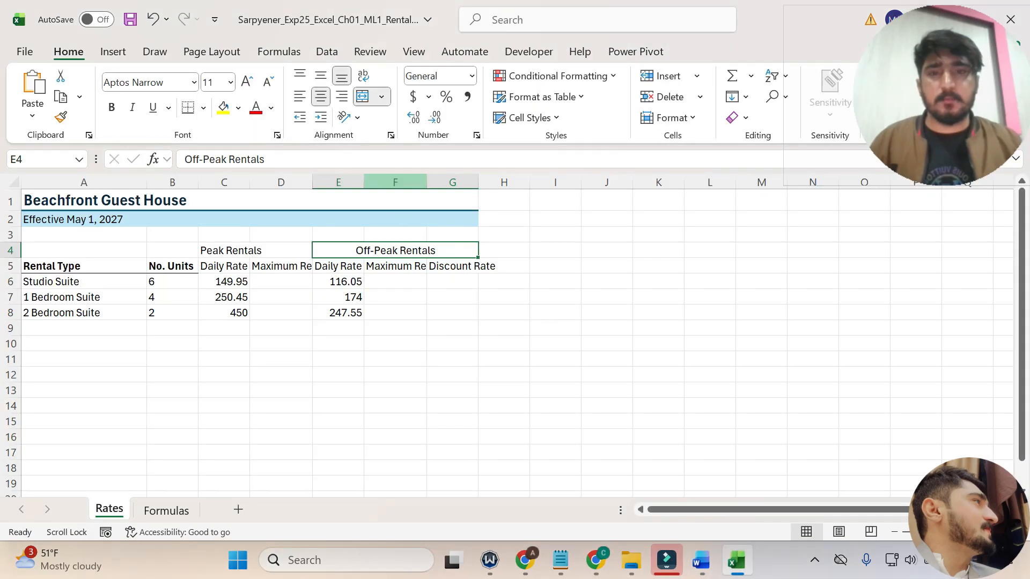
{"action": "left_click", "coordinate": [272, 110]}
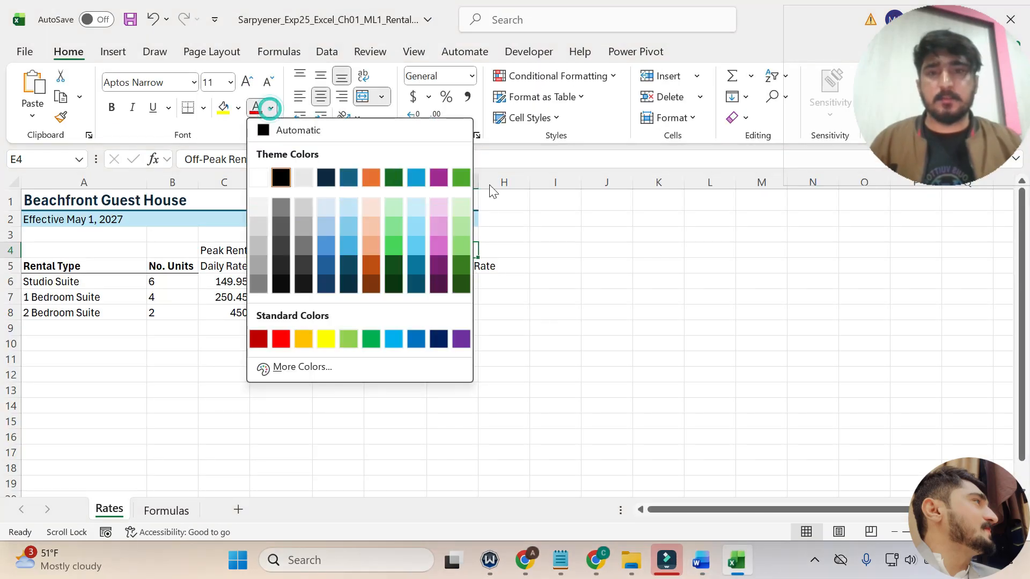
{"action": "left_click", "coordinate": [435, 181]}
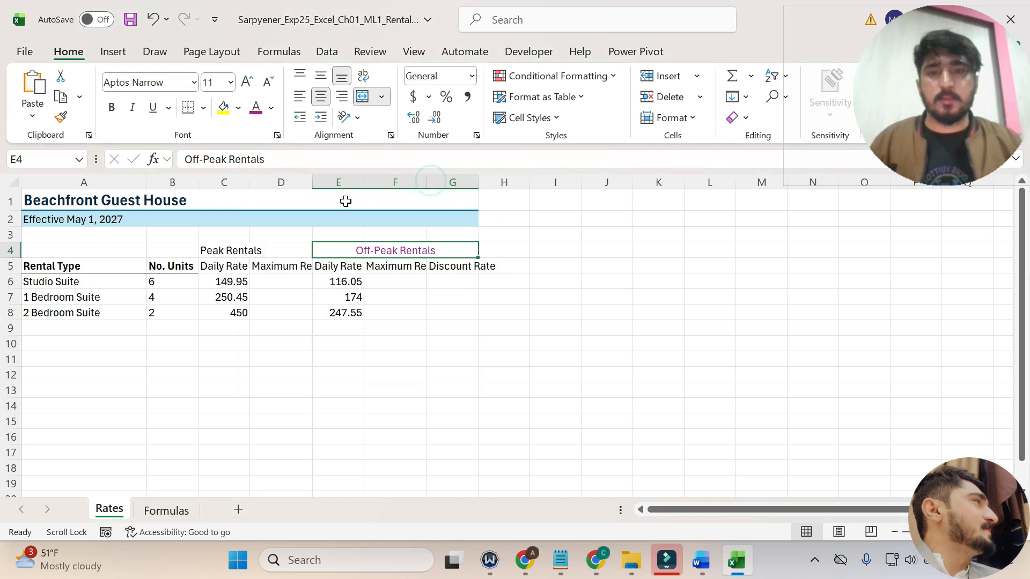
Recheck the step 5 instruction in Word, then return to Excel and apply a White, Background 1 fill to cell E4.
{"action": "left_click", "coordinate": [701, 561]}
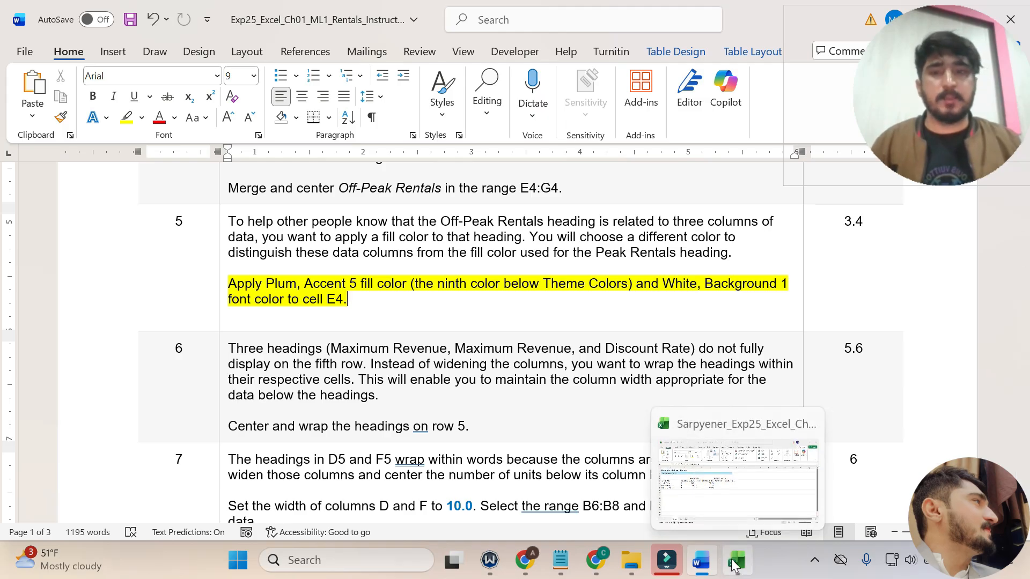
{"action": "left_click", "coordinate": [734, 565]}
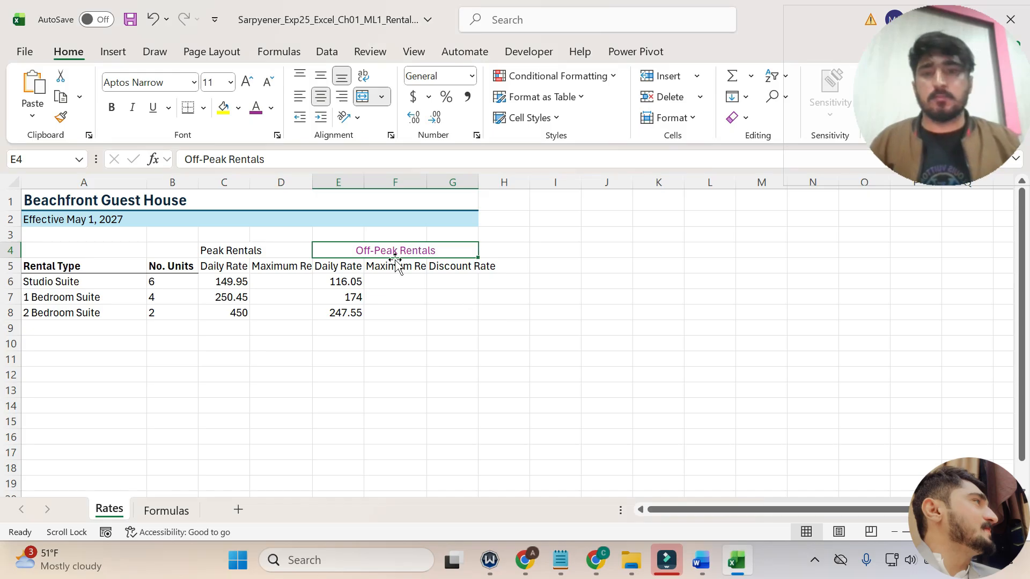
{"action": "left_click", "coordinate": [238, 108]}
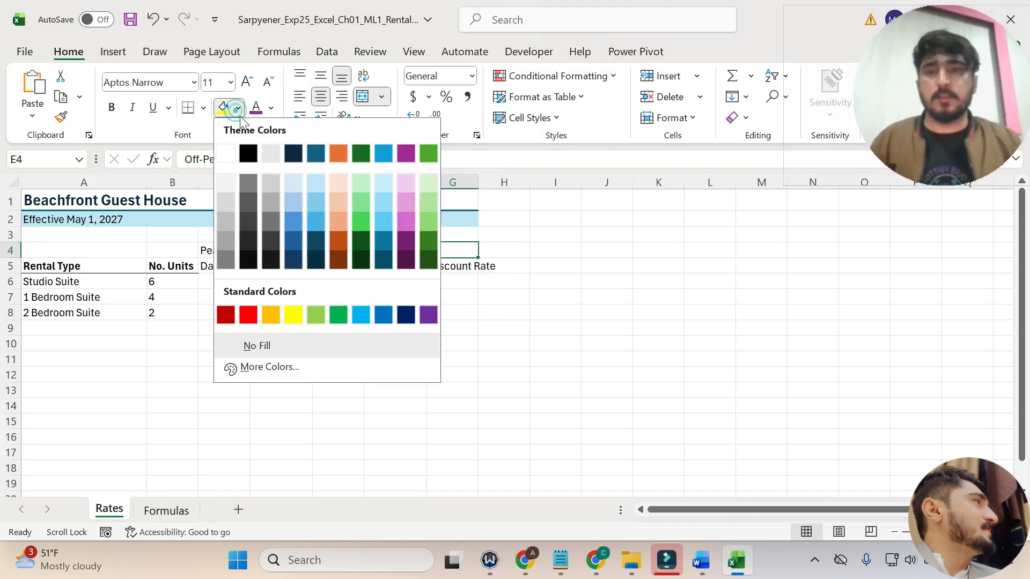
{"action": "left_click", "coordinate": [232, 161]}
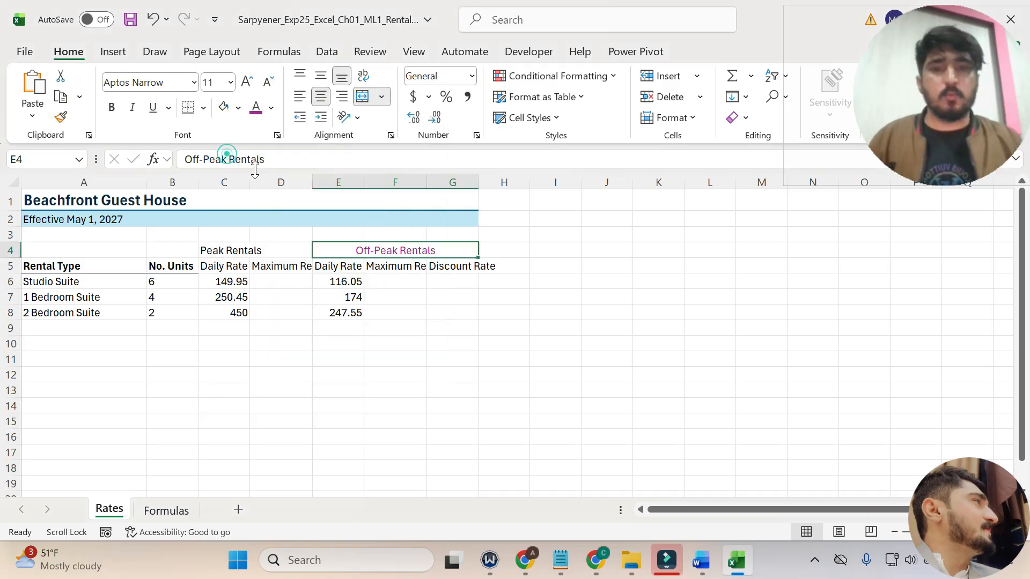
Switch to Word, undo the yellow highlight on the step 5 instruction, and bring step 6 into view.
{"action": "left_click", "coordinate": [701, 560]}
{"action": "key", "text": "ctrl+z"}
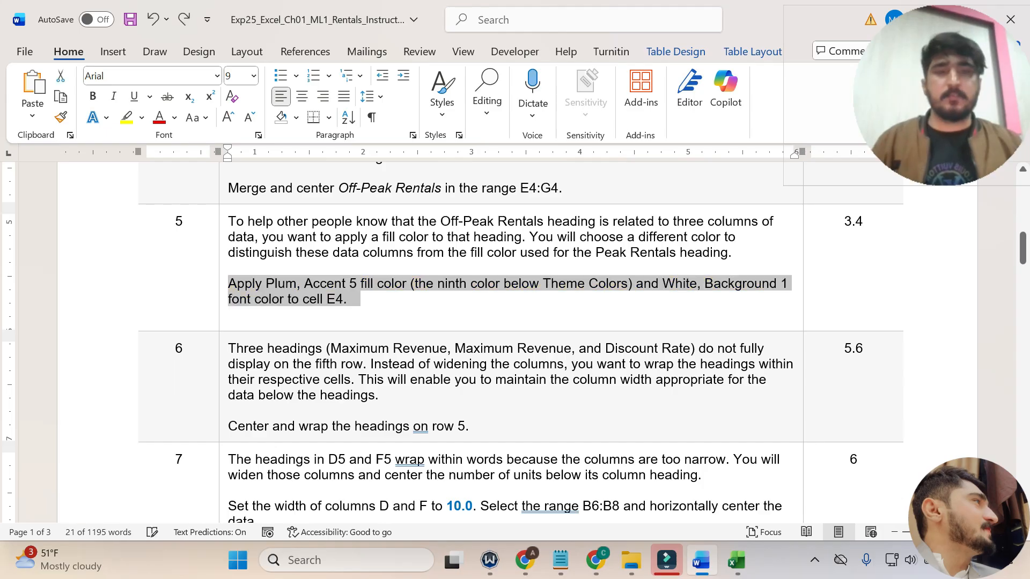
{"action": "scroll", "coordinate": [456, 312], "scroll_direction": "down", "scroll_amount": 3}
Read step 6 and highlight its line about centering and wrapping the headings on row 5 in yellow.
{"action": "left_click_drag", "start_coordinate": [228, 241], "coordinate": [356, 273]}
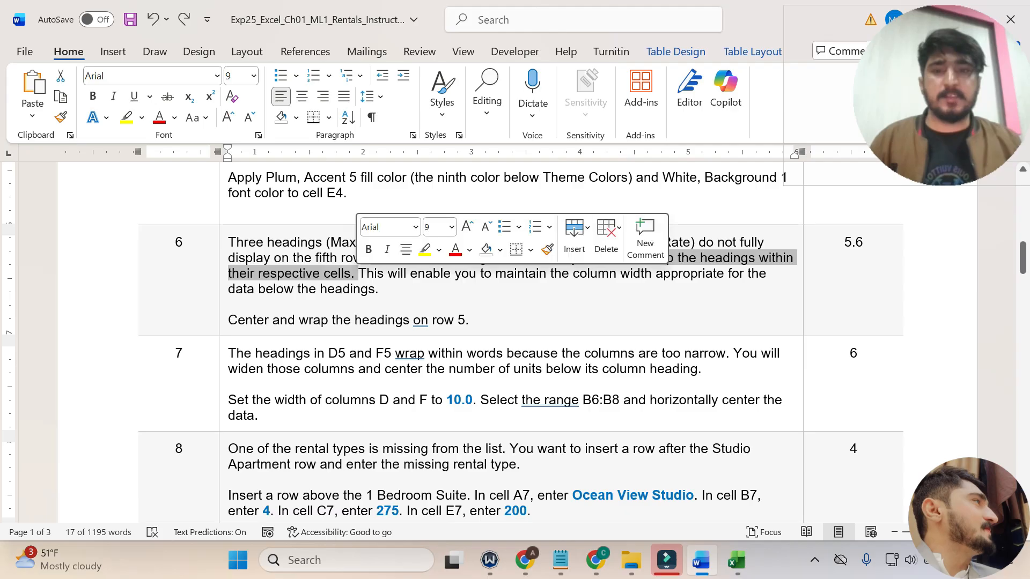
{"action": "left_click_drag", "start_coordinate": [455, 274], "coordinate": [380, 290]}
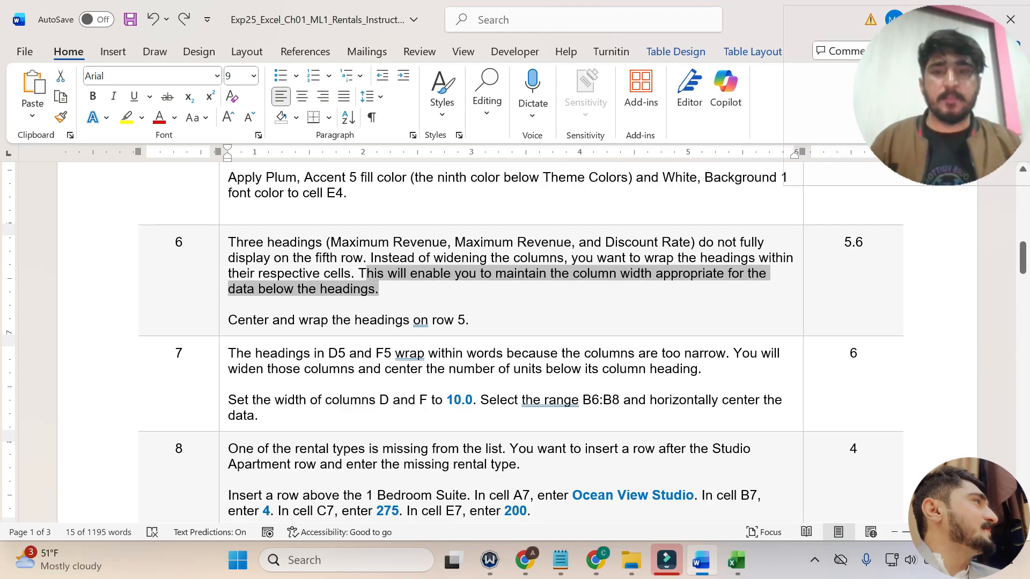
{"action": "left_click", "coordinate": [234, 320]}
{"action": "left_click_drag", "start_coordinate": [235, 320], "coordinate": [465, 320]}
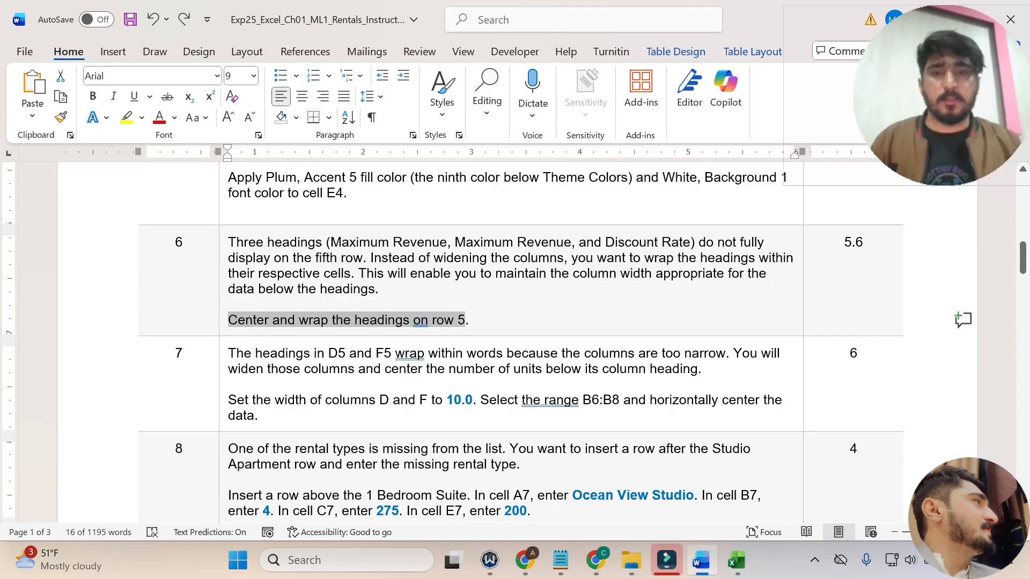
{"action": "left_click", "coordinate": [533, 293]}
{"action": "left_click", "coordinate": [431, 335]}
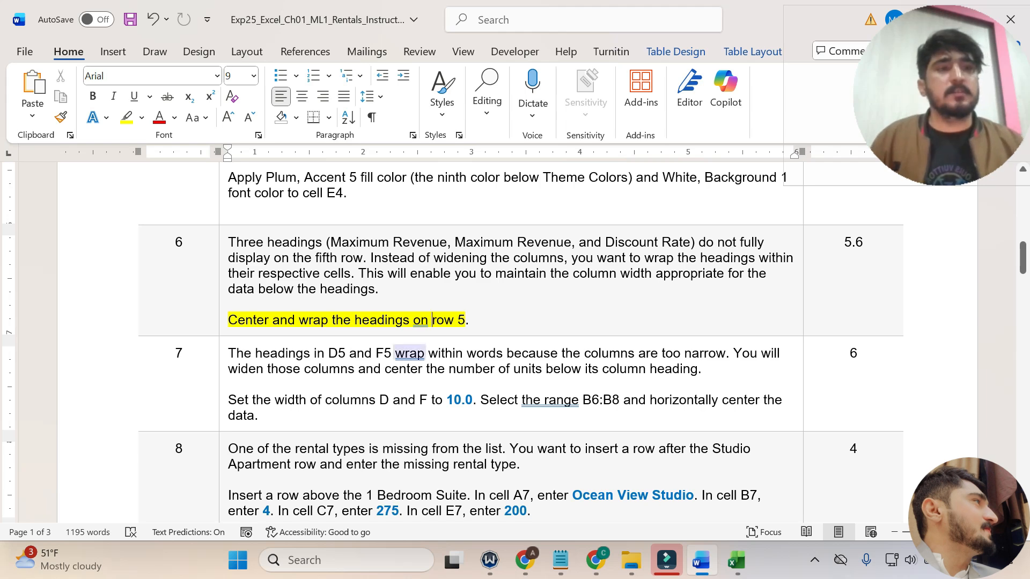
Switch to Excel and center and wrap the text of all the headings on row 5.
{"action": "left_click", "coordinate": [742, 571]}
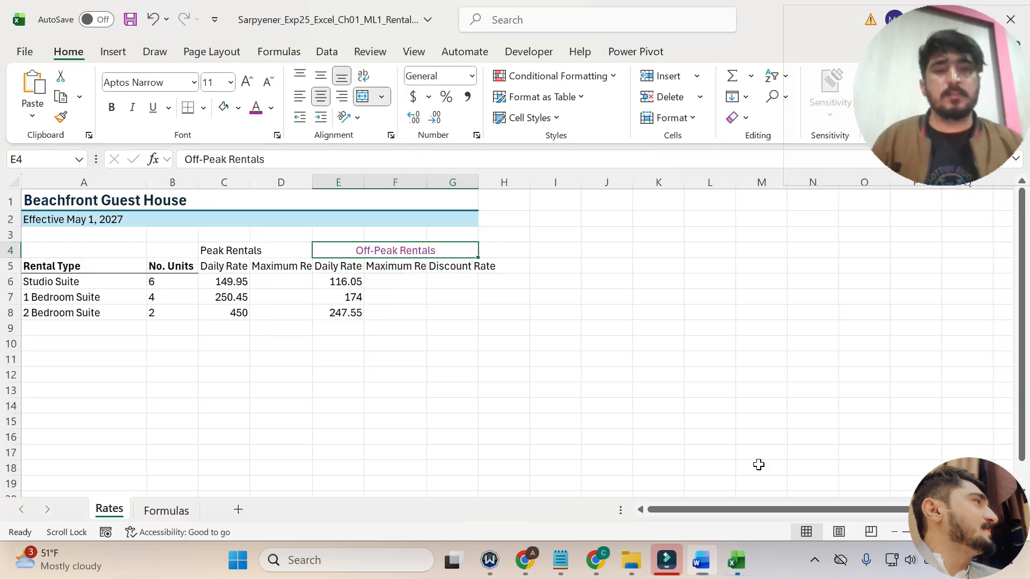
{"action": "left_click", "coordinate": [11, 266]}
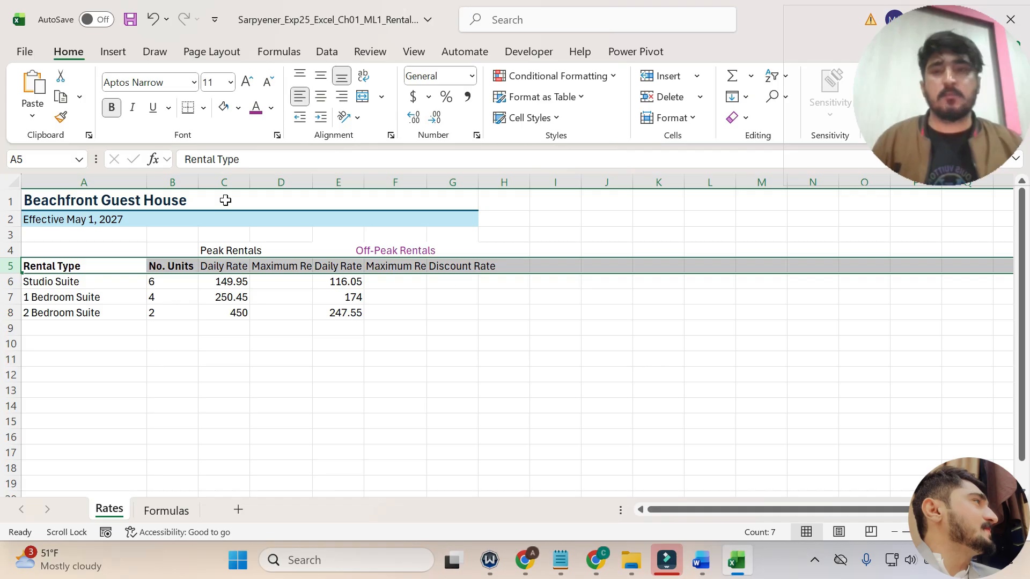
{"action": "left_click", "coordinate": [322, 104]}
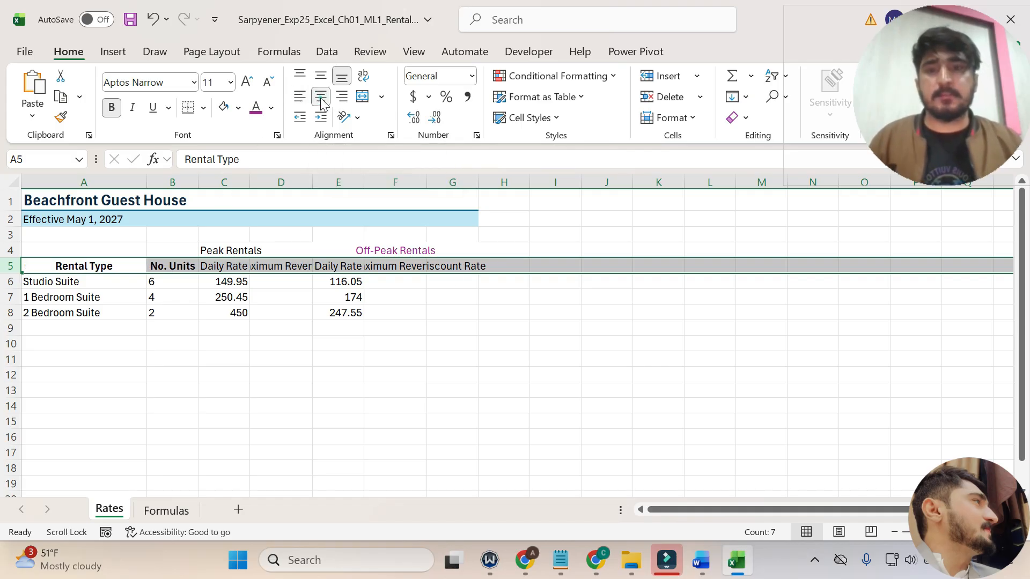
{"action": "left_click", "coordinate": [366, 81]}
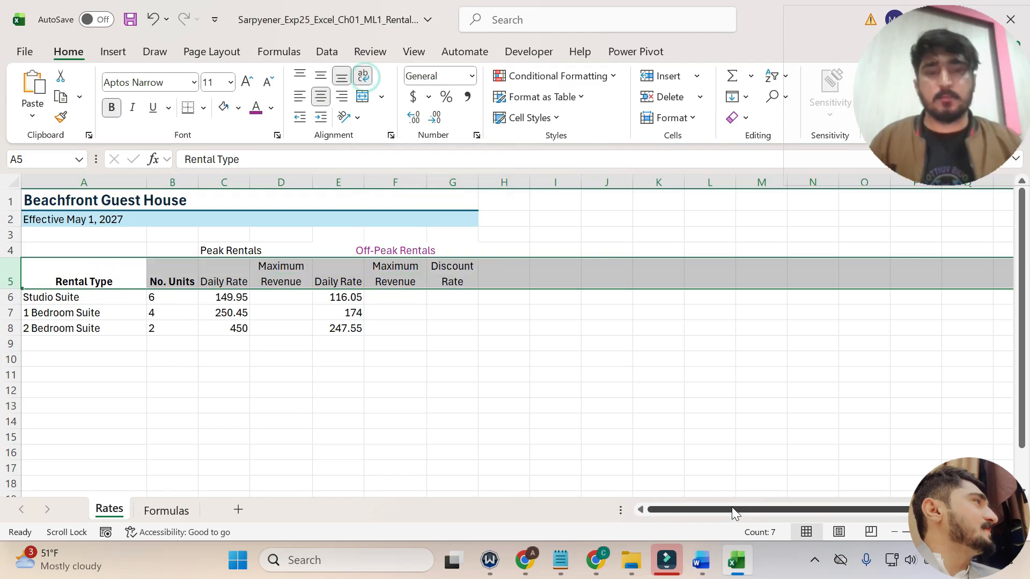
Switch to Word, undo the yellow highlight on the step 6 instruction, and bring step 7 into view.
{"action": "left_click", "coordinate": [711, 553]}
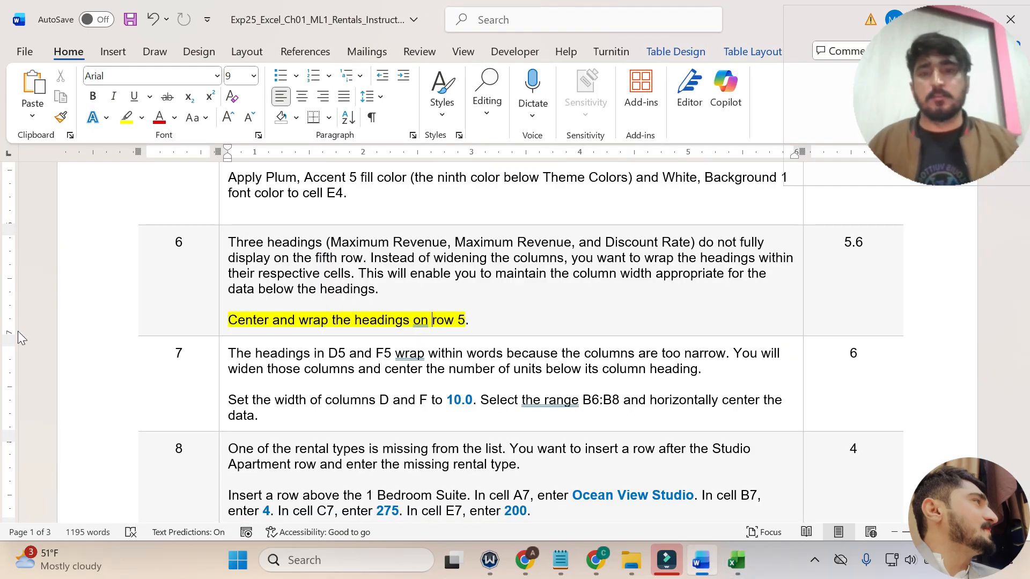
{"action": "key", "text": "ctrl+z"}
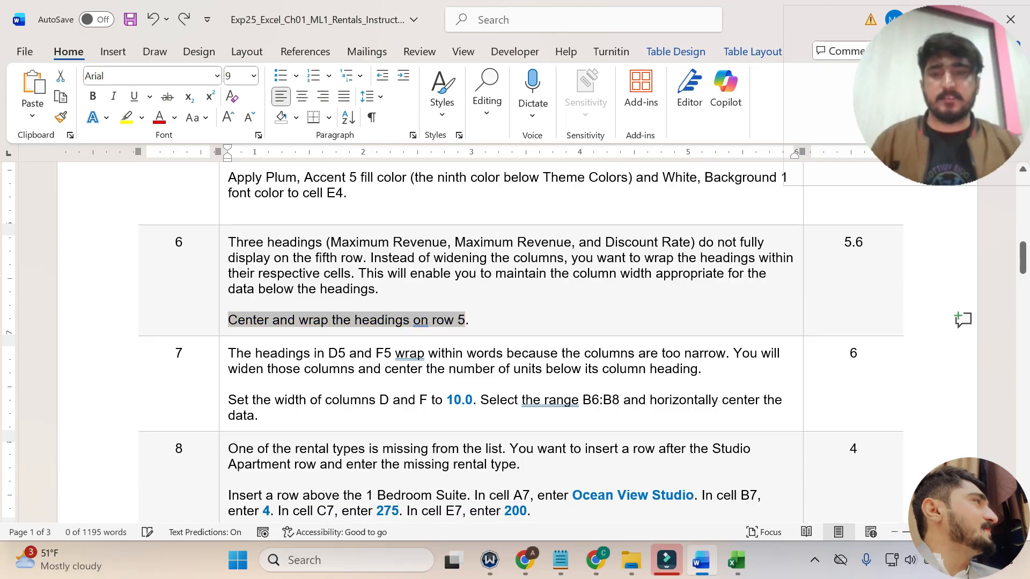
{"action": "scroll", "coordinate": [510, 343], "scroll_direction": "down", "scroll_amount": 2}
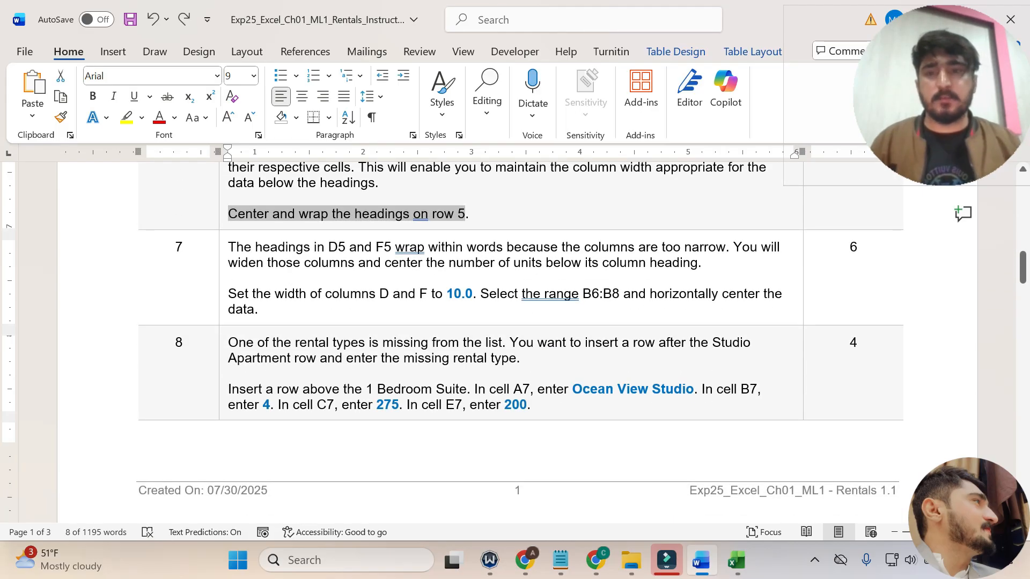
Read step 7 and highlight its instruction about the width of columns D and F and centering B6:B8 in yellow.
{"action": "left_click_drag", "start_coordinate": [229, 247], "coordinate": [716, 262]}
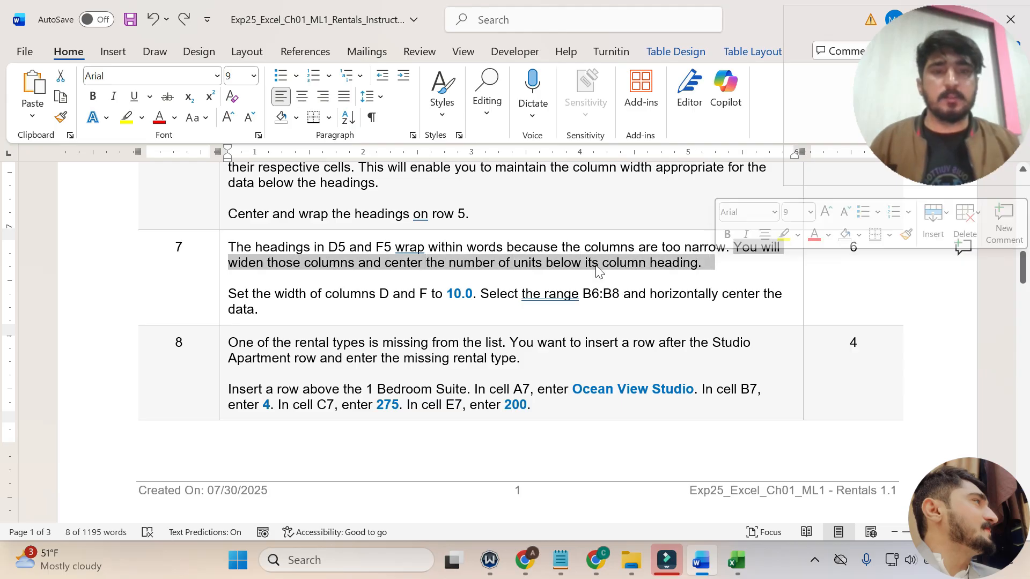
{"action": "triple_click", "coordinate": [260, 306]}
{"action": "left_click", "coordinate": [297, 268]}
{"action": "left_click", "coordinate": [286, 295]}
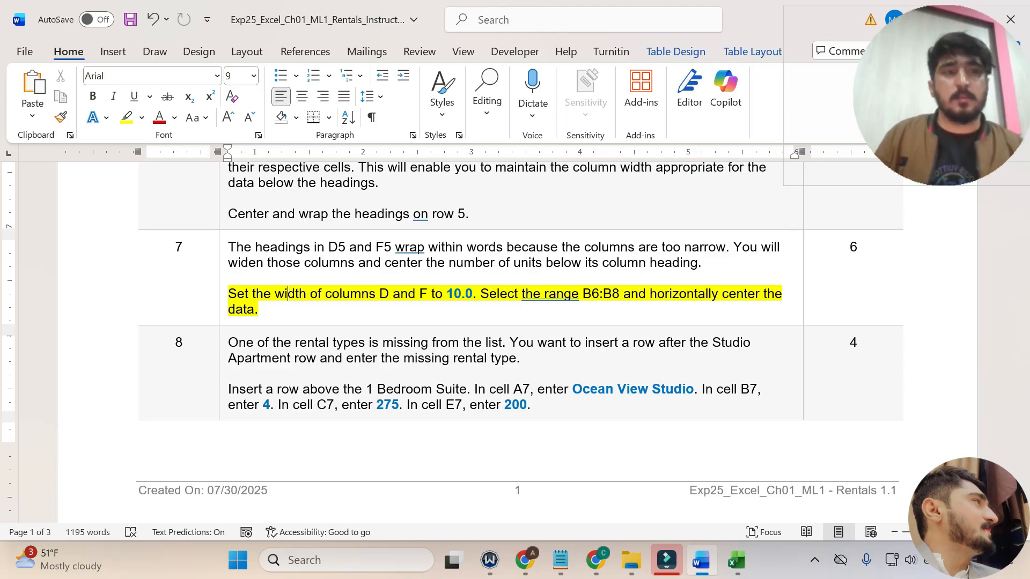
Switch to Excel, set the width of column D to 10.0, and recheck the step 7 instruction in Word before returning to the worksheet.
{"action": "left_click", "coordinate": [736, 561]}
{"action": "left_click", "coordinate": [297, 174]}
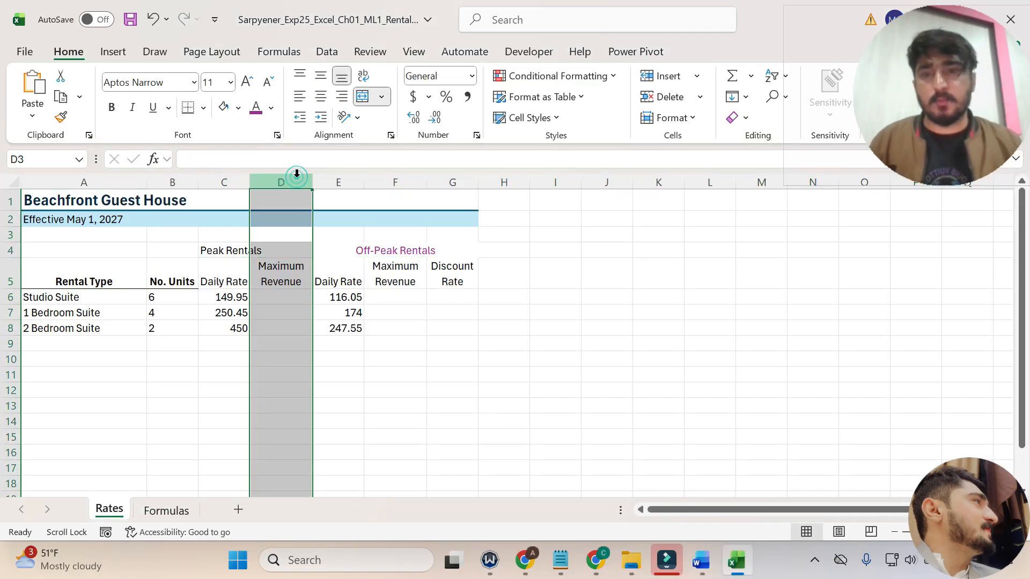
{"action": "right_click", "coordinate": [282, 183]}
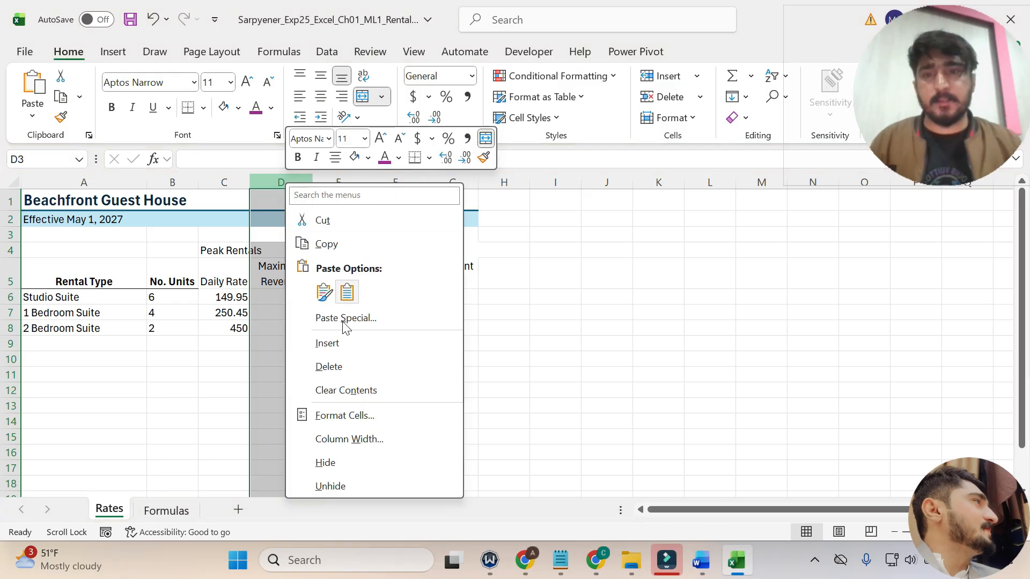
{"action": "left_click", "coordinate": [345, 438]}
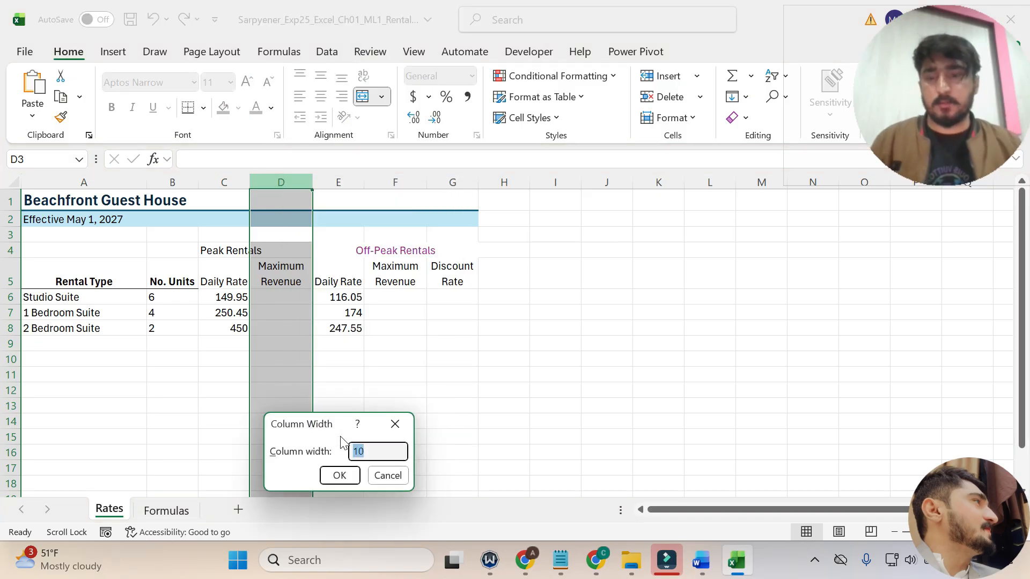
{"action": "type", "text": "10"}
{"action": "type", "text": ".5"}
{"action": "left_click", "coordinate": [340, 475]}
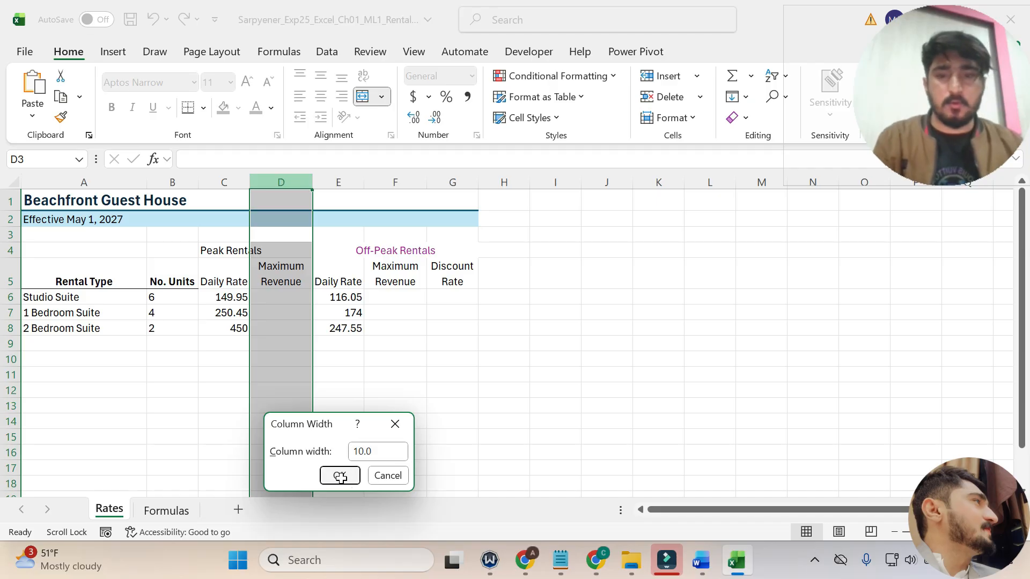
{"action": "left_click", "coordinate": [701, 561]}
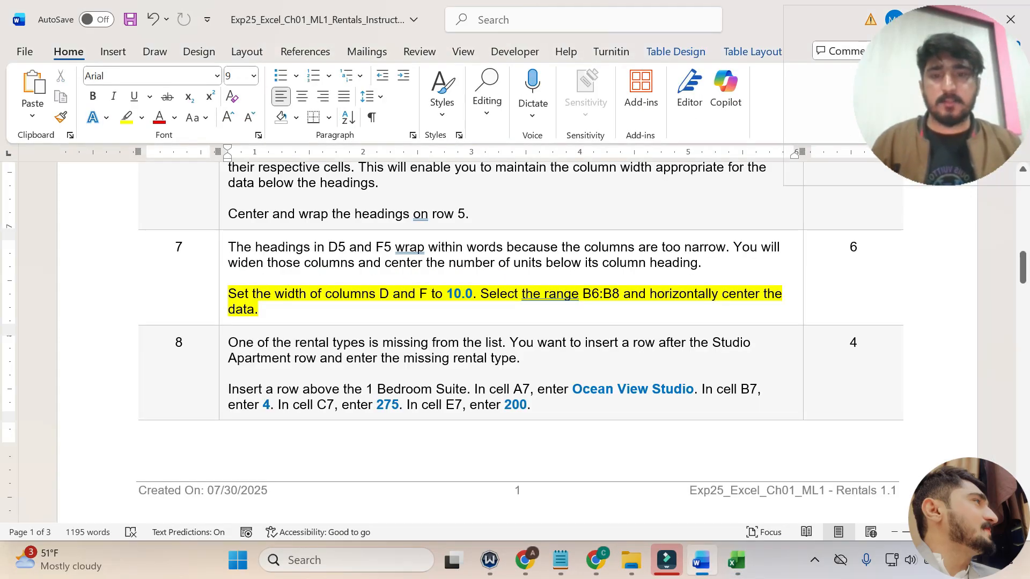
{"action": "left_click", "coordinate": [736, 560]}
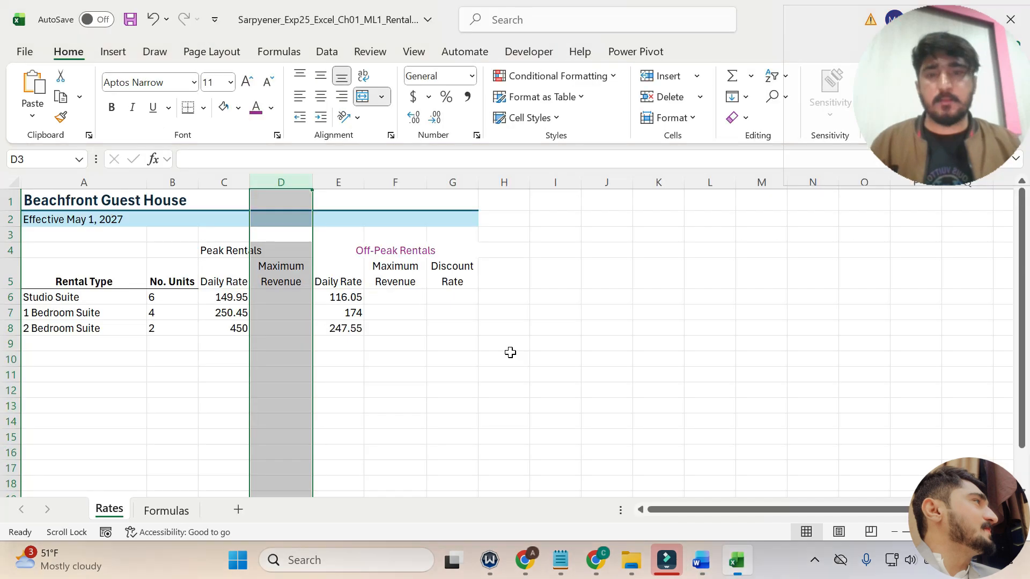
Set the width of column F to 10.
{"action": "left_click", "coordinate": [402, 181]}
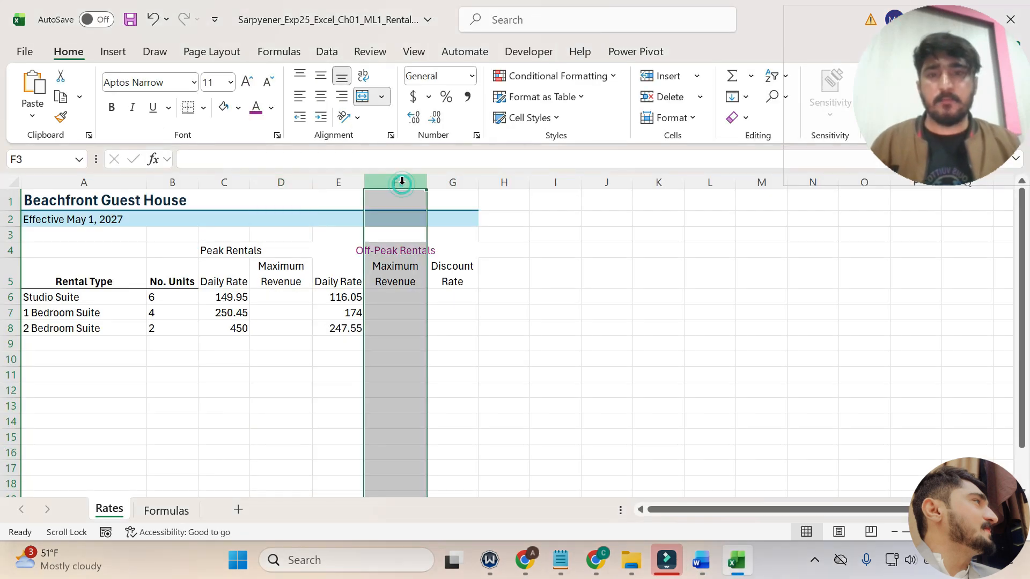
{"action": "right_click", "coordinate": [402, 182]}
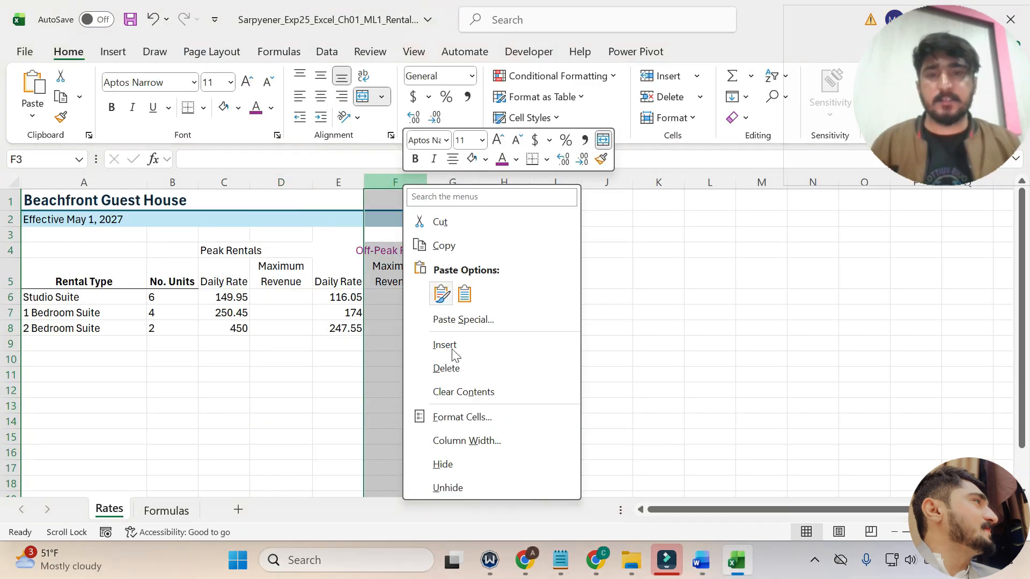
{"action": "left_click", "coordinate": [472, 443]}
{"action": "type", "text": "10"}
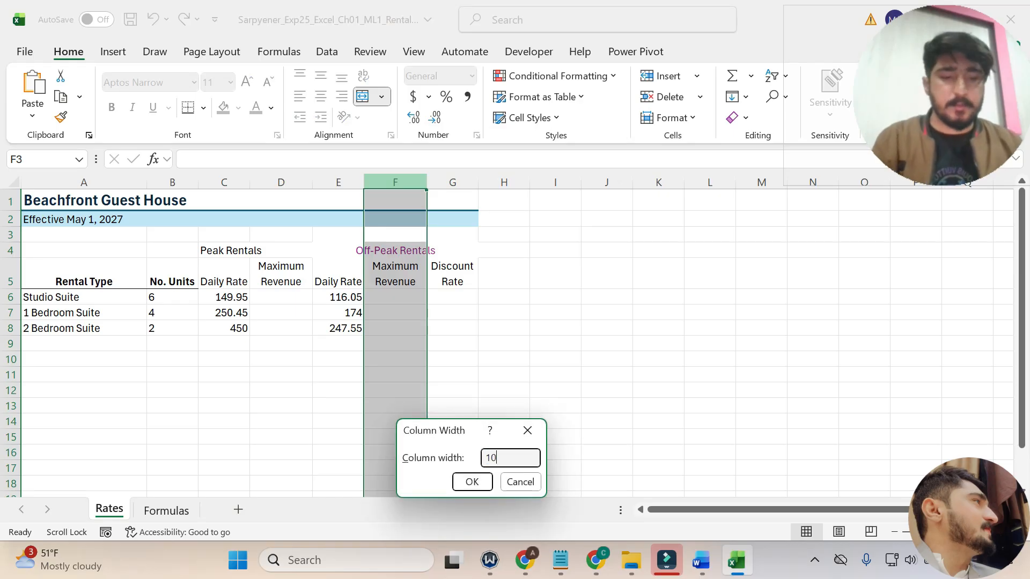
{"action": "left_click", "coordinate": [472, 482]}
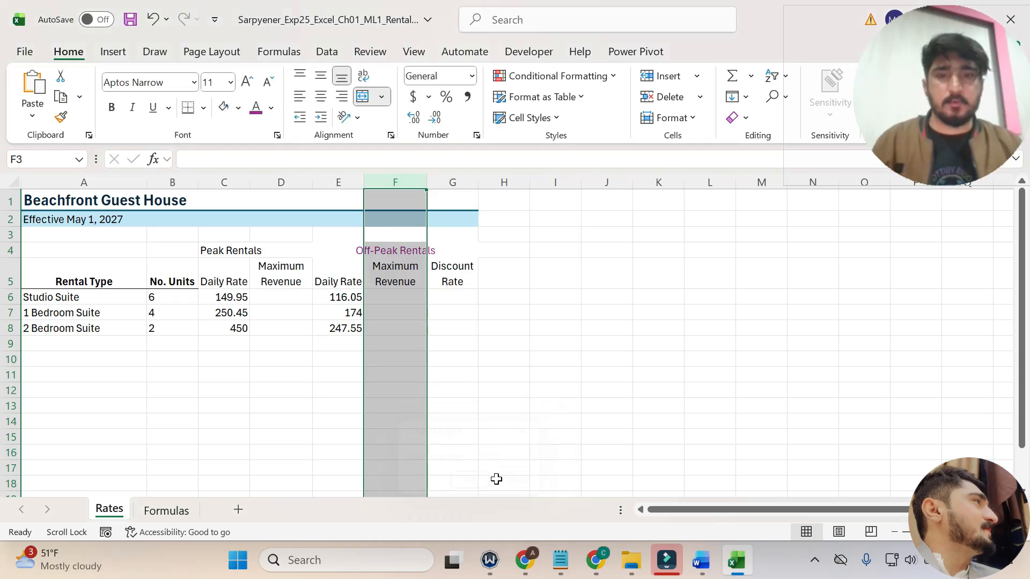
Recheck the step 7 cell range in Word, return to Excel, and horizontally center the data in B6:B8.
{"action": "left_click", "coordinate": [701, 560]}
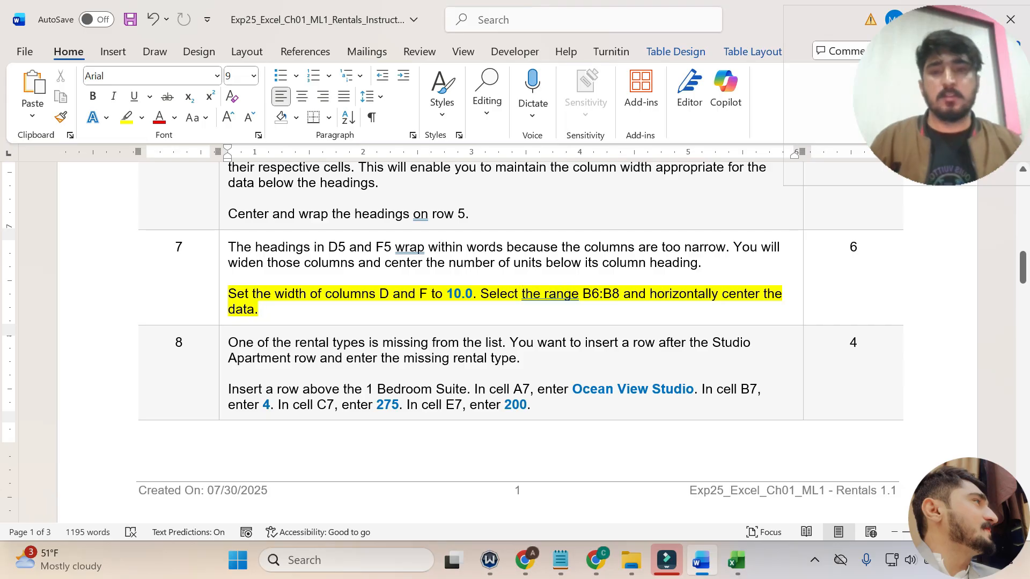
{"action": "left_click_drag", "start_coordinate": [621, 294], "coordinate": [592, 299]}
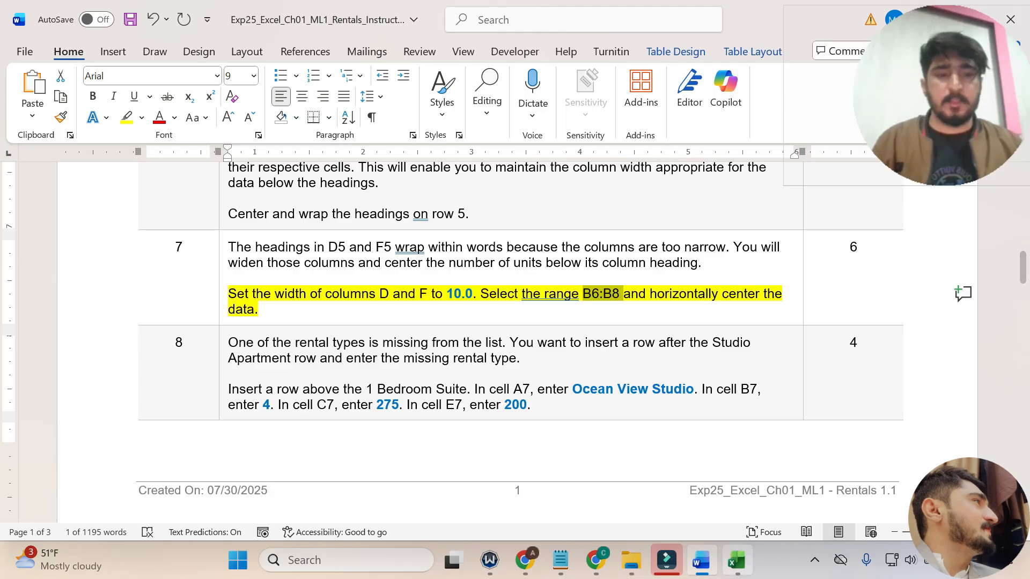
{"action": "left_click", "coordinate": [736, 560]}
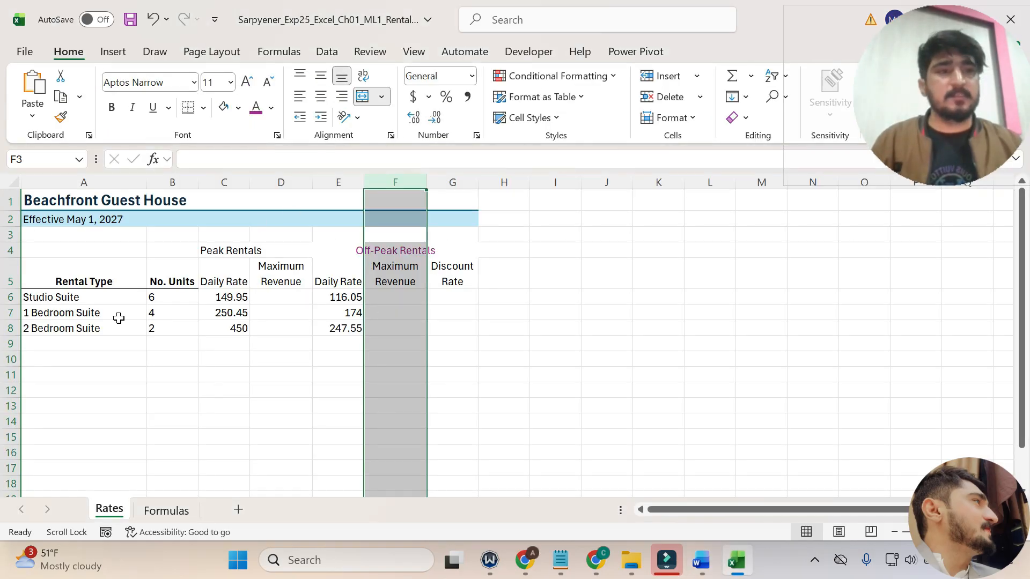
{"action": "left_click", "coordinate": [701, 560]}
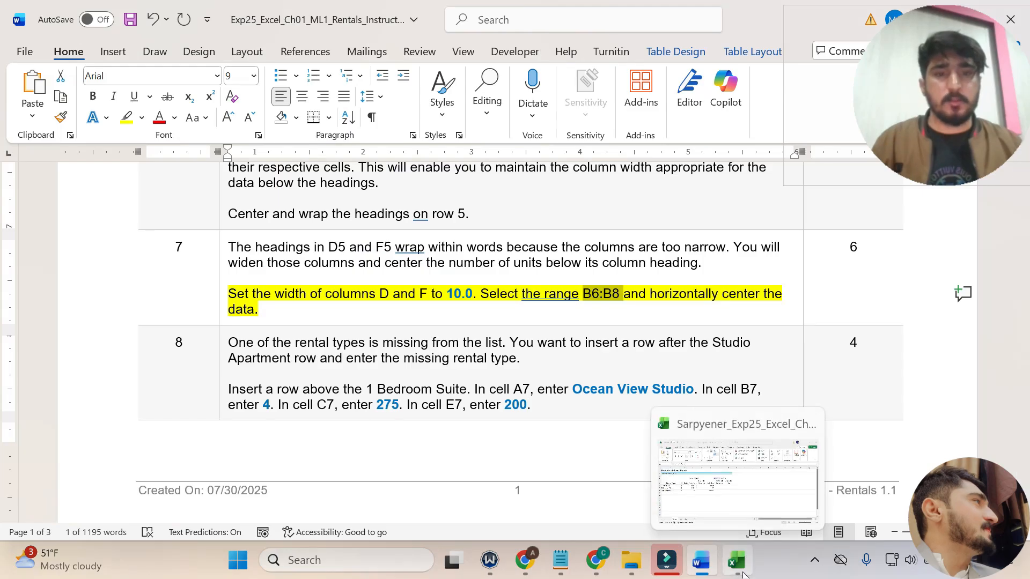
{"action": "left_click", "coordinate": [736, 561]}
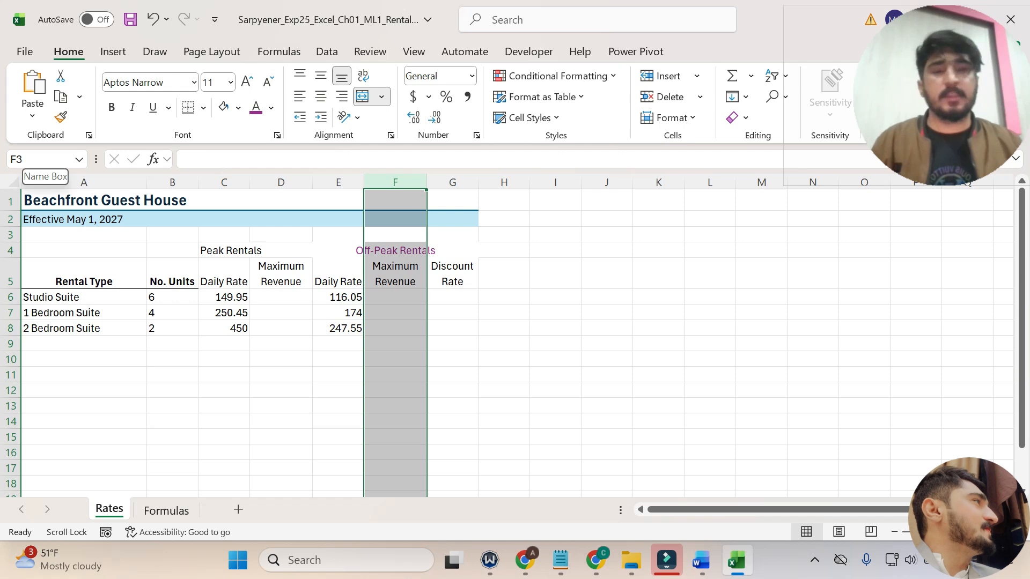
{"action": "left_click", "coordinate": [53, 160]}
{"action": "type", "text": "B6:B8"}
{"action": "key", "text": "Return"}
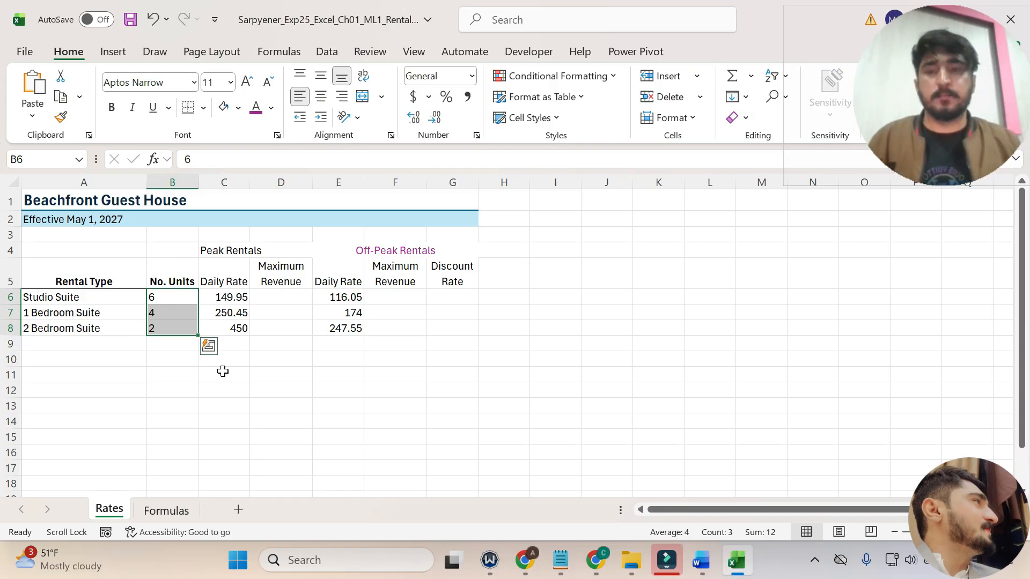
{"action": "left_click", "coordinate": [694, 562]}
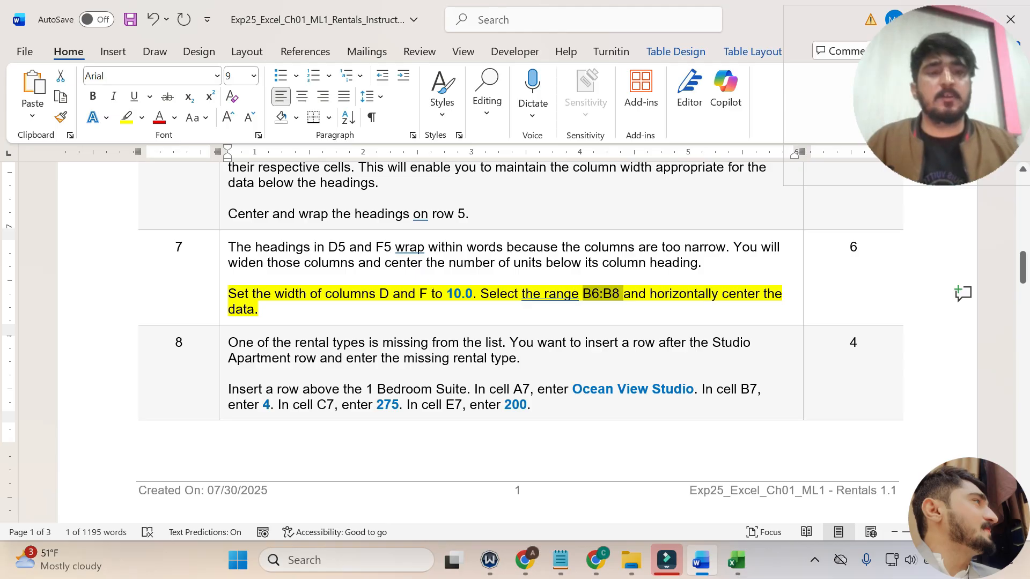
{"action": "left_click", "coordinate": [737, 561]}
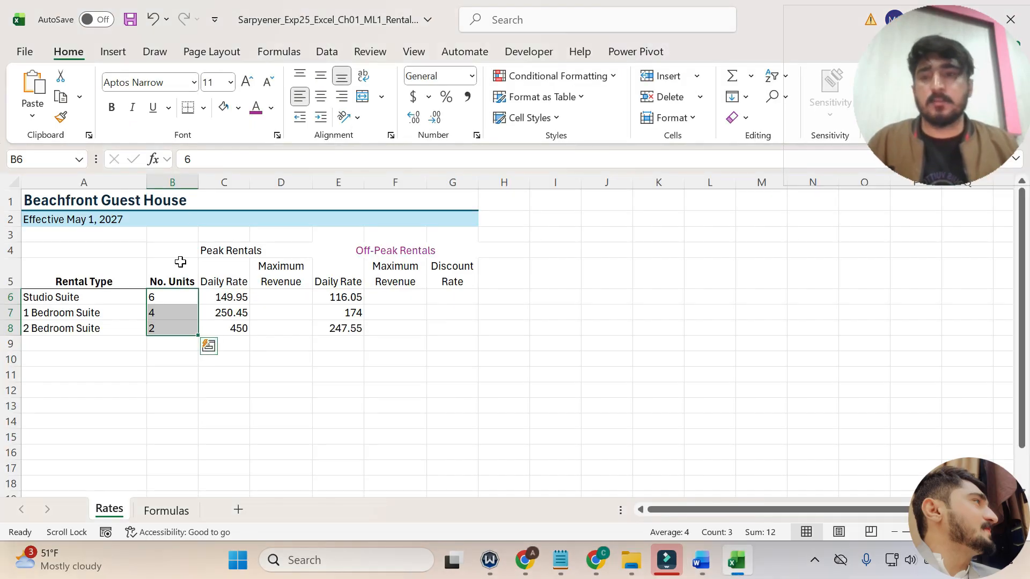
{"action": "left_click", "coordinate": [321, 97]}
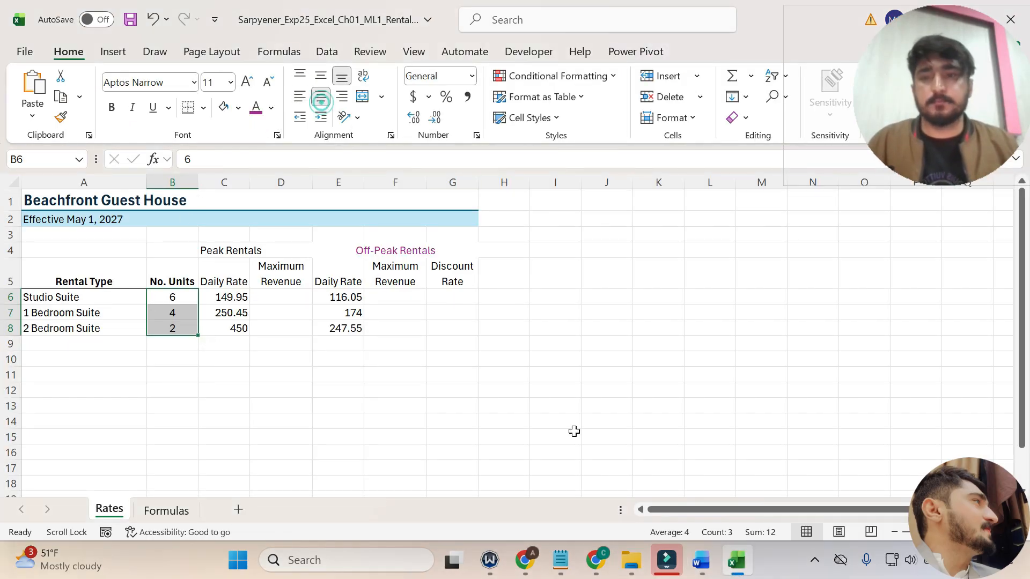
Switch to Word, undo the yellow highlight on the step 7 instruction, and bring step 8 into view.
{"action": "left_click", "coordinate": [701, 560]}
{"action": "left_click", "coordinate": [552, 367]}
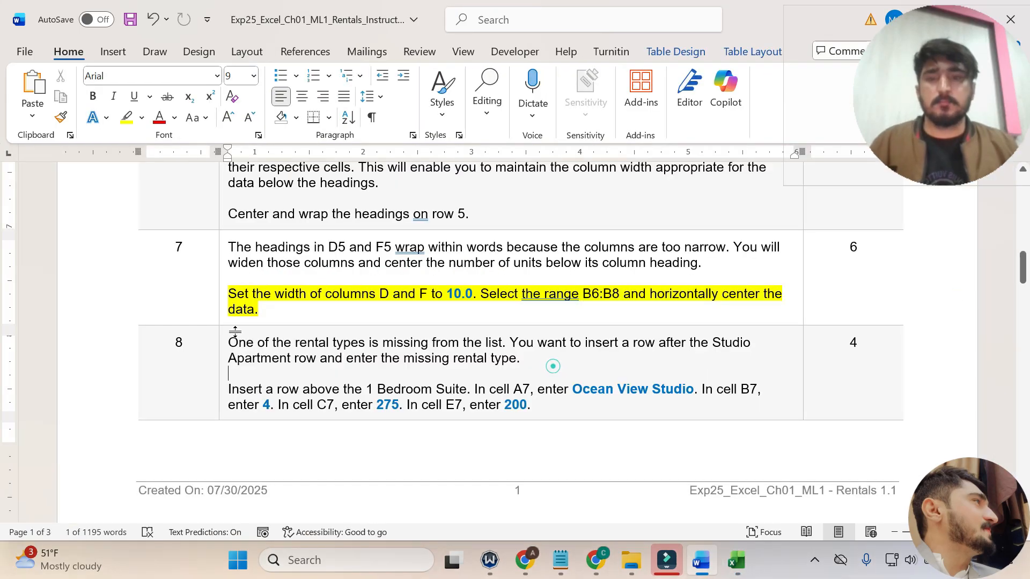
{"action": "key", "text": "ctrl+z"}
{"action": "scroll", "coordinate": [254, 328], "scroll_direction": "down", "scroll_amount": 1}
{"action": "scroll", "coordinate": [515, 271], "scroll_direction": "down", "scroll_amount": 1}
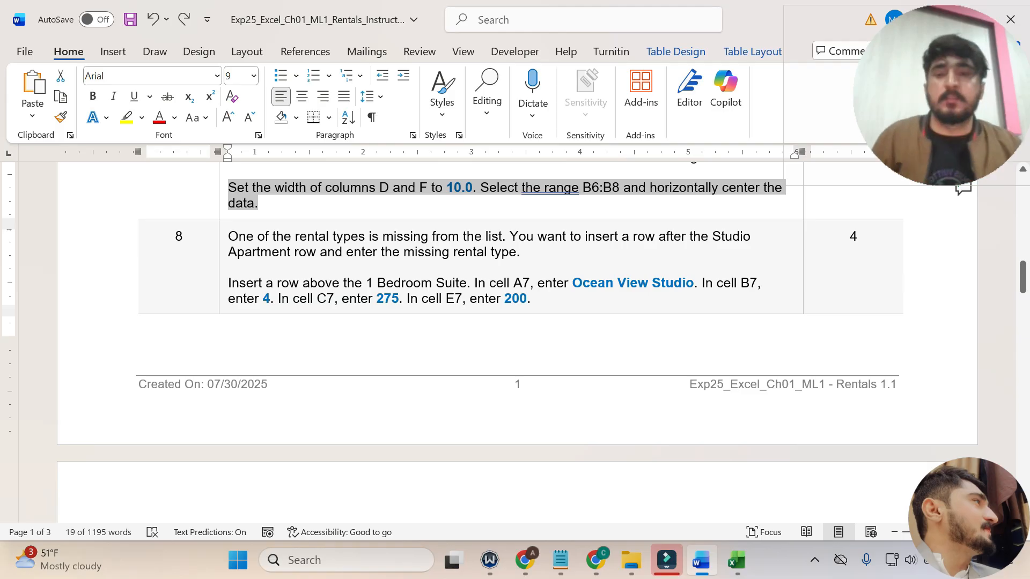
Read step 8 and highlight its instruction about inserting a row above the 1 Bedroom Suite in yellow.
{"action": "left_click_drag", "start_coordinate": [229, 236], "coordinate": [753, 236]}
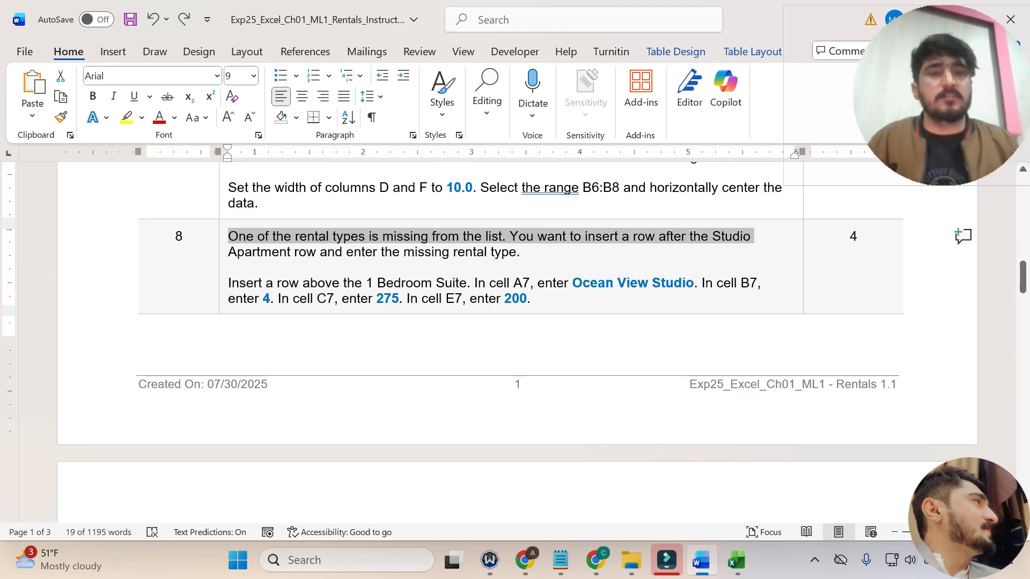
{"action": "left_click_drag", "start_coordinate": [753, 236], "coordinate": [517, 252]}
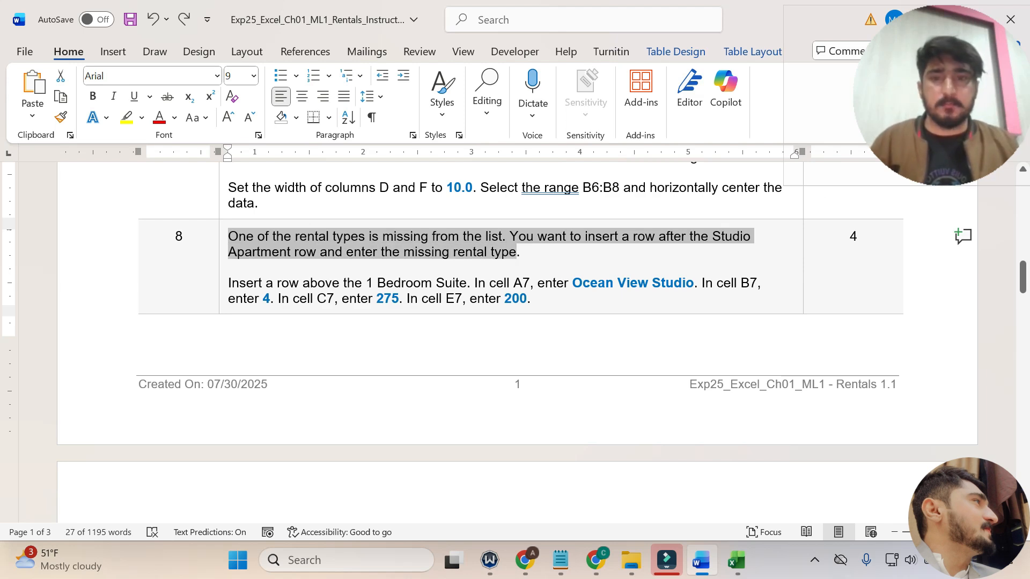
{"action": "left_click", "coordinate": [225, 283]}
{"action": "left_click", "coordinate": [344, 293]}
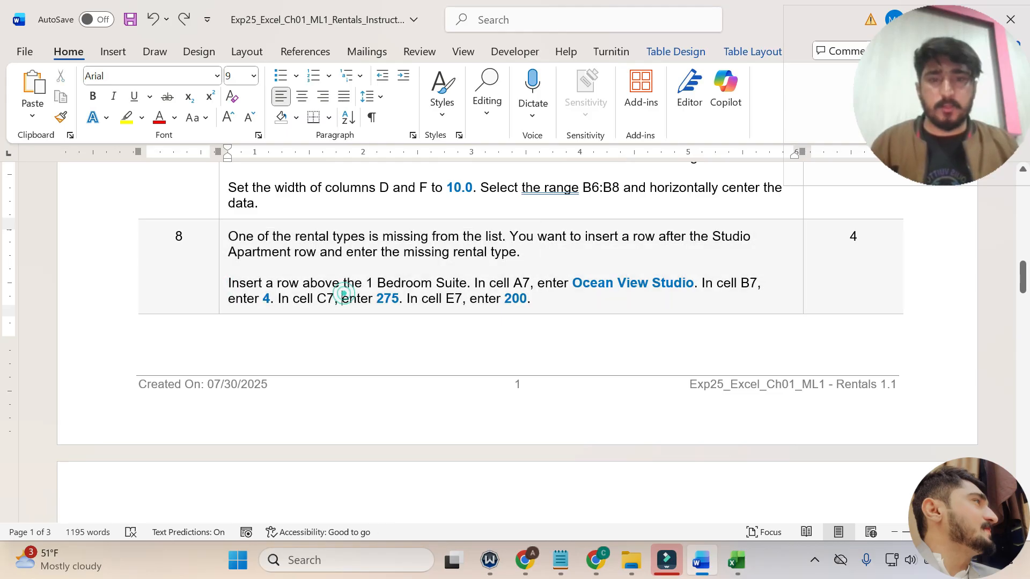
{"action": "mouse_move", "coordinate": [538, 302]}
{"action": "left_mouse_down"}
{"action": "mouse_move", "coordinate": [229, 299]}
{"action": "mouse_move", "coordinate": [236, 288]}
{"action": "left_mouse_up"}
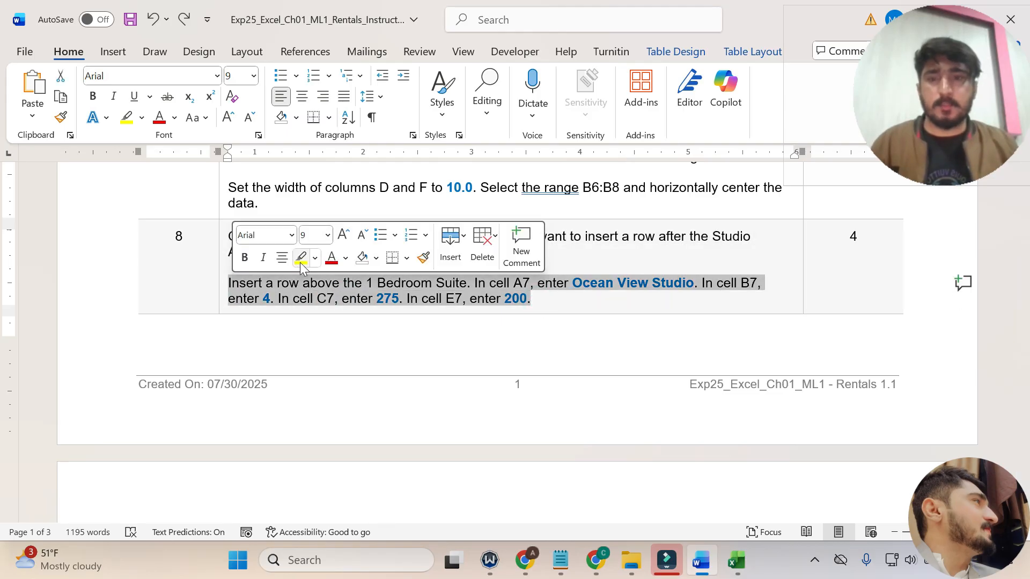
{"action": "left_click", "coordinate": [301, 261]}
{"action": "left_click", "coordinate": [286, 296]}
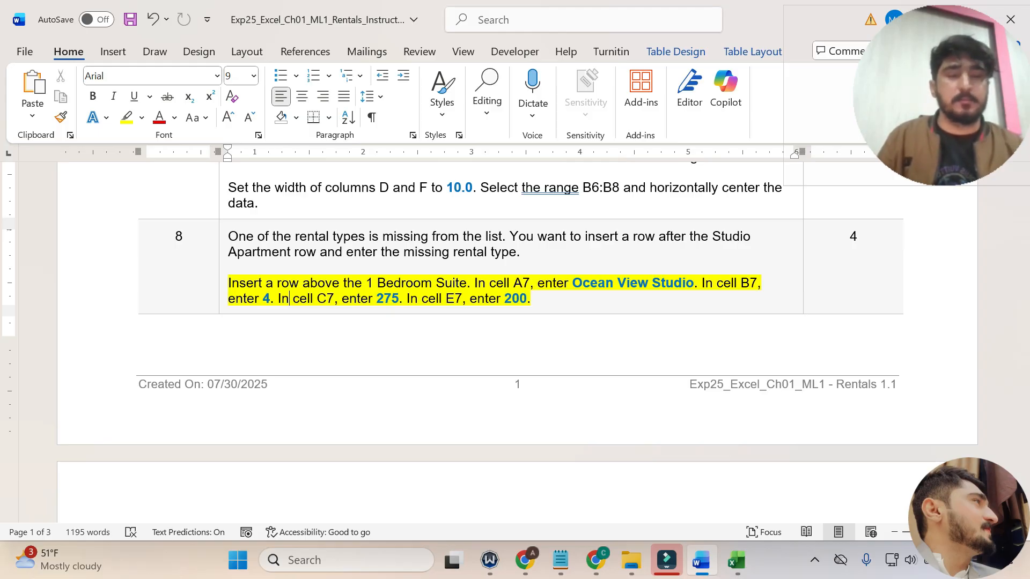
Switch to Excel and insert a new row above the 1 Bedroom Suite row.
{"action": "left_click", "coordinate": [736, 561]}
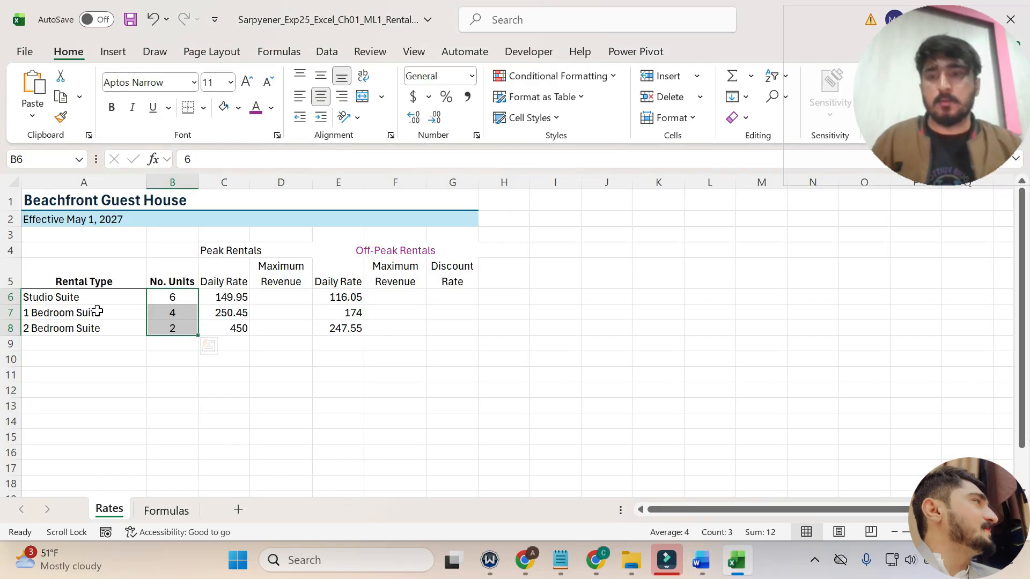
{"action": "left_click", "coordinate": [11, 312]}
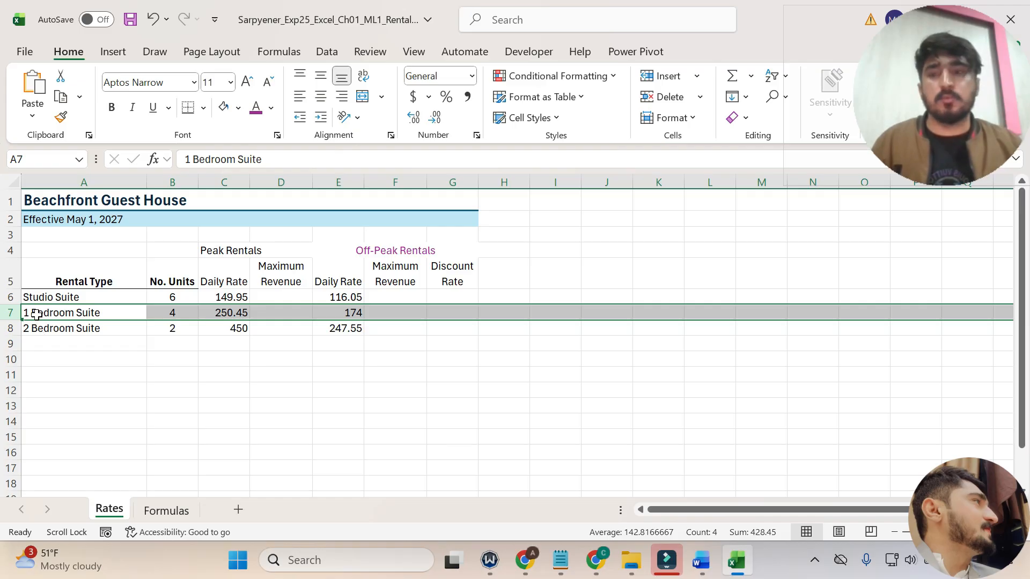
{"action": "right_click", "coordinate": [17, 316]}
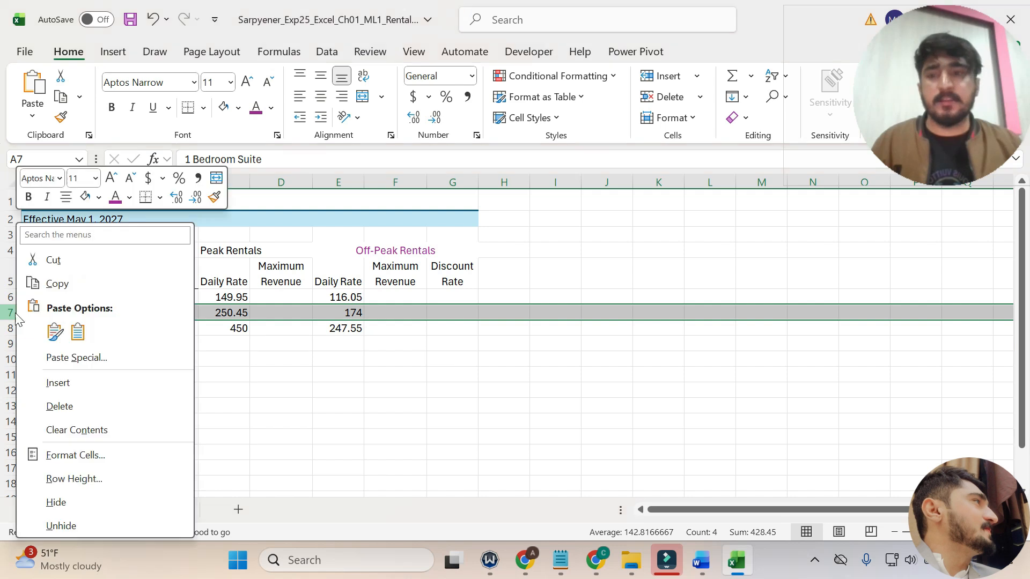
{"action": "left_click", "coordinate": [76, 380]}
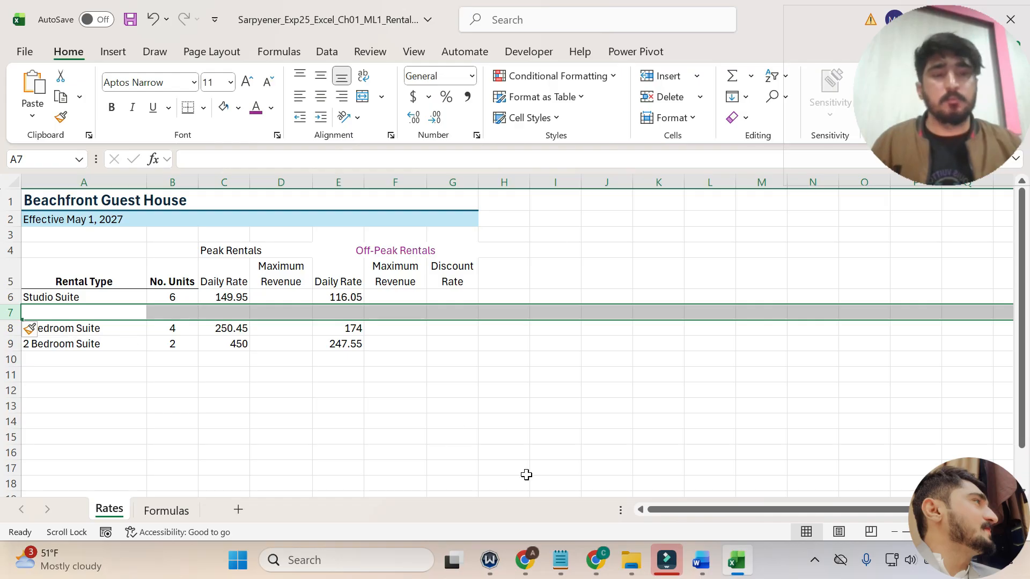
Copy Ocean View Studio from step 8 in Word into cell A7 in Excel, and recheck the step 8 instruction before returning to the worksheet.
{"action": "left_click", "coordinate": [701, 560]}
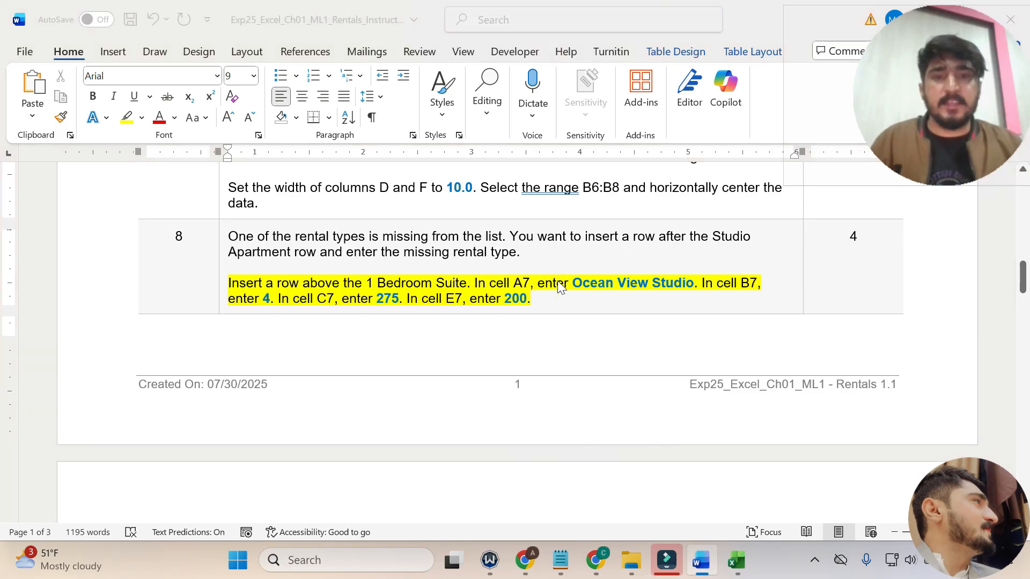
{"action": "key", "text": "super+e"}
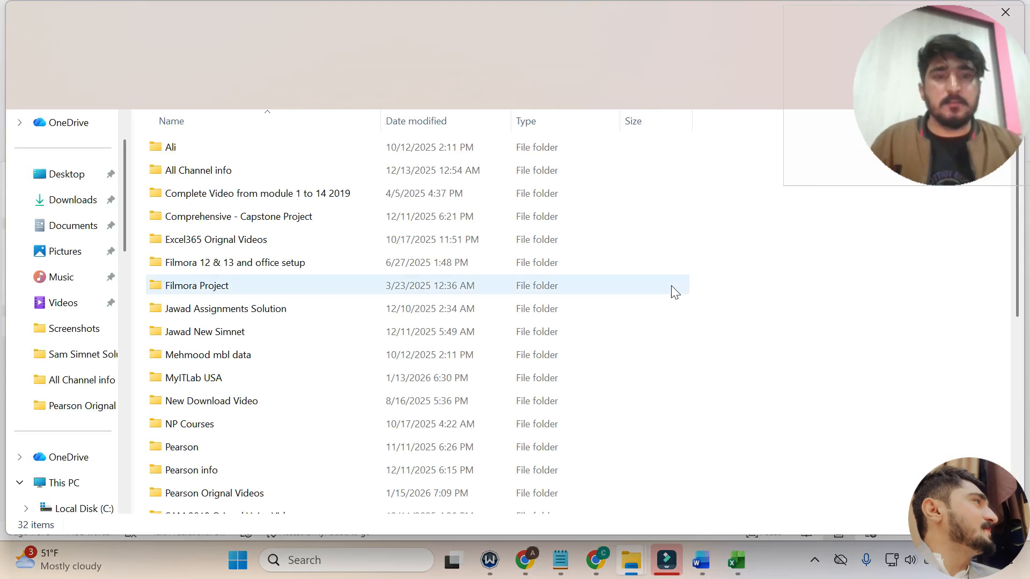
{"action": "left_click", "coordinate": [717, 572]}
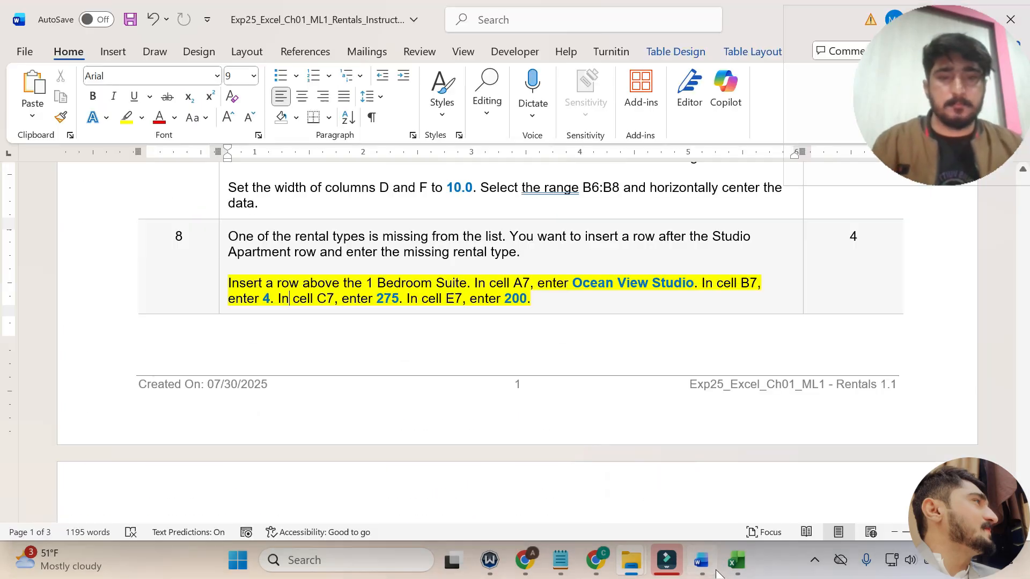
{"action": "left_click_drag", "start_coordinate": [695, 284], "coordinate": [572, 283]}
{"action": "key", "text": "ctrl+c"}
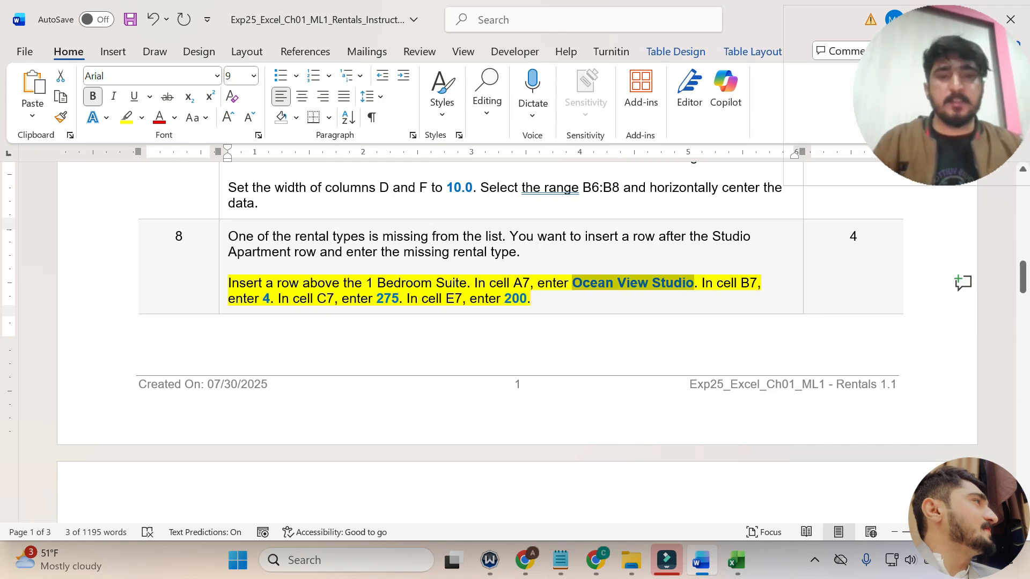
{"action": "left_click", "coordinate": [736, 560]}
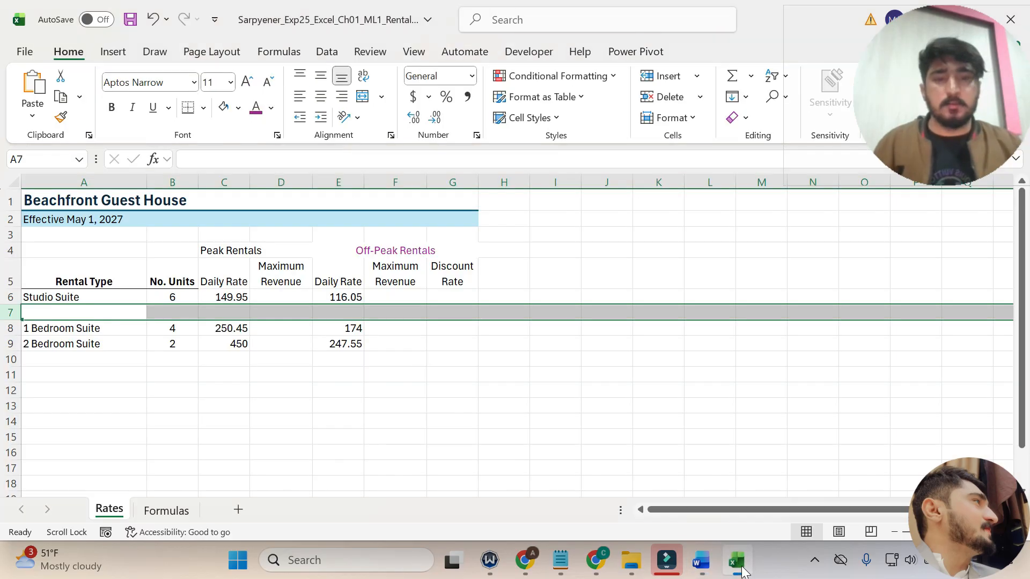
{"action": "left_click", "coordinate": [94, 316]}
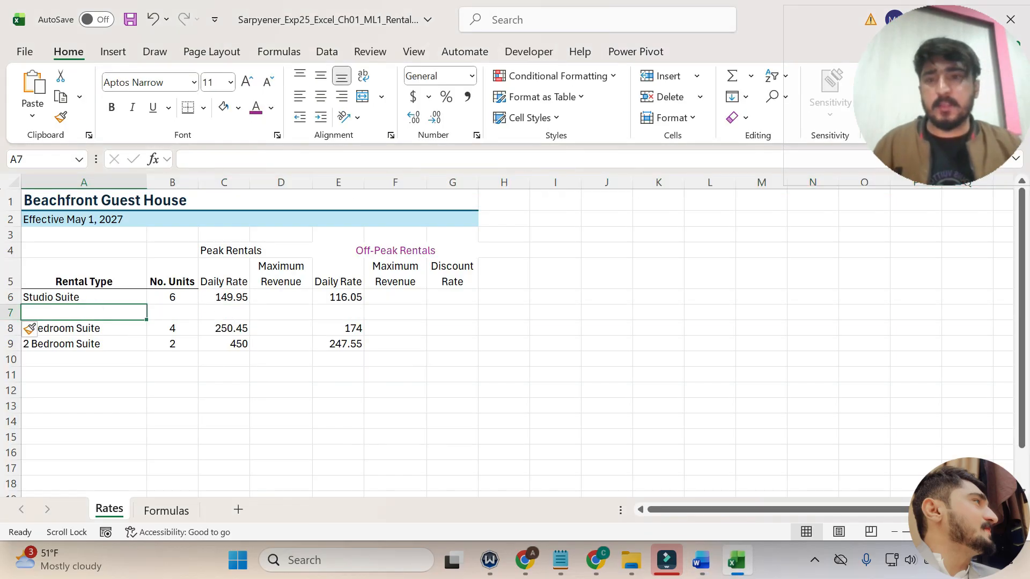
{"action": "left_click", "coordinate": [214, 159]}
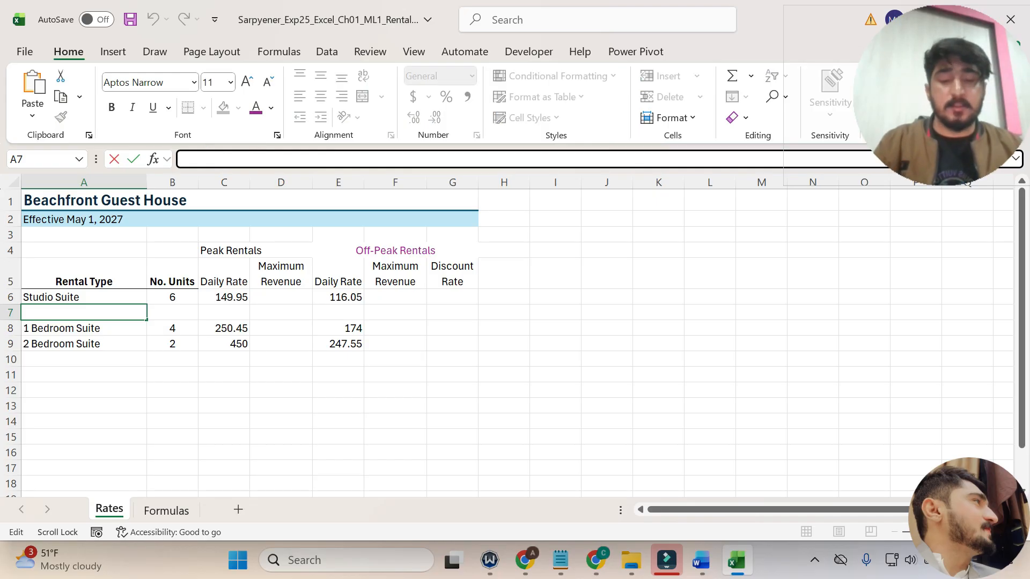
{"action": "key", "text": "ctrl+v"}
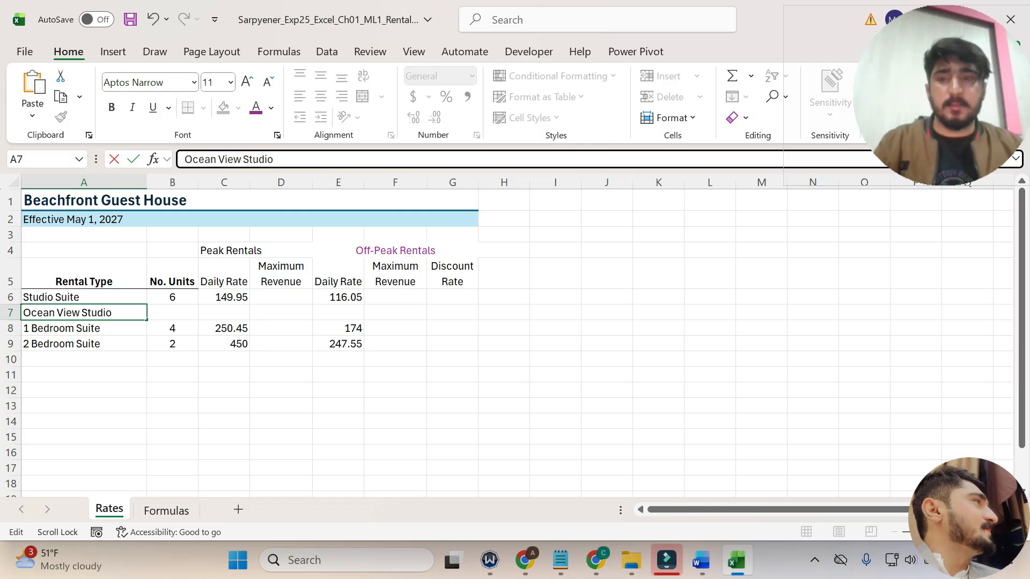
{"action": "key", "text": "Return"}
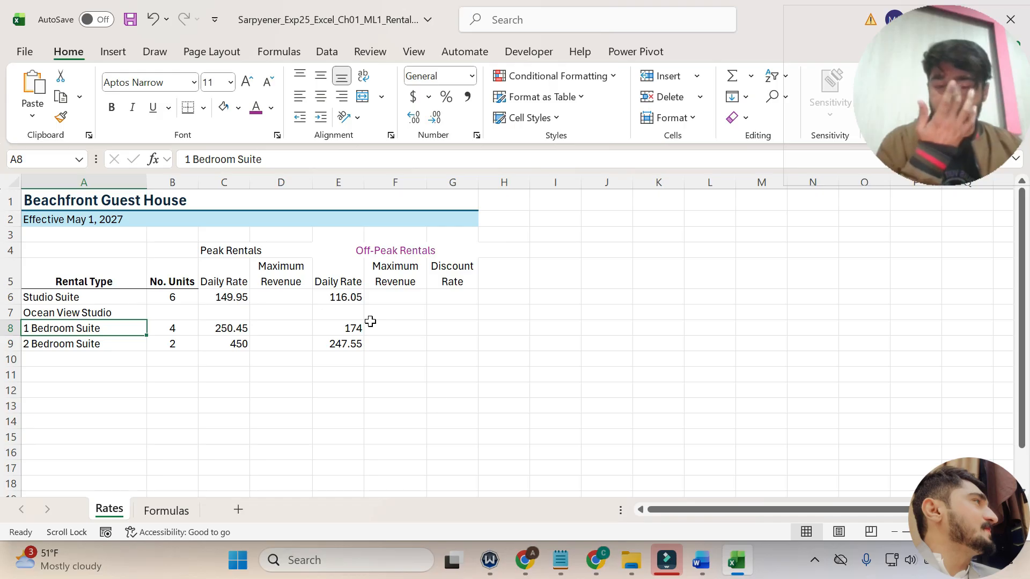
{"action": "left_click", "coordinate": [702, 560]}
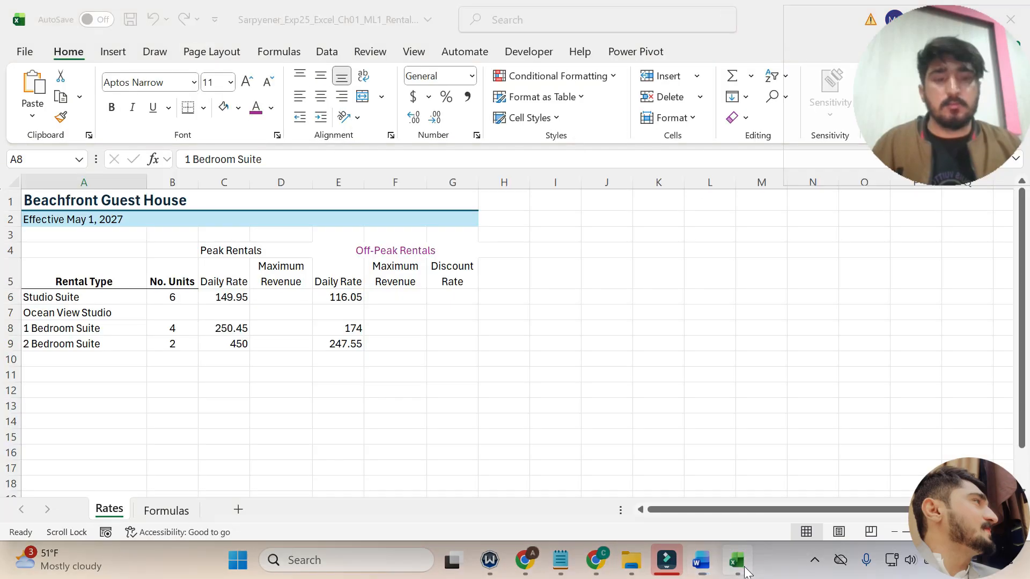
{"action": "left_click", "coordinate": [736, 561]}
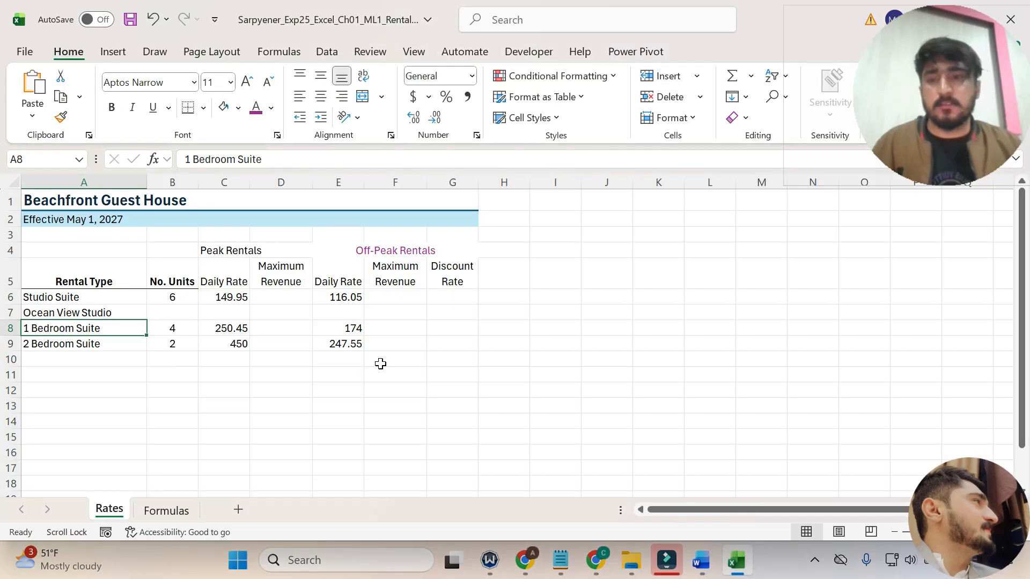
Enter 4 in cell B7 and 275 in cell C7, checking the step 8 instruction in Word between the entries.
{"action": "left_click", "coordinate": [180, 319]}
{"action": "type", "text": "4"}
{"action": "key", "text": "Return"}
{"action": "left_click", "coordinate": [701, 560]}
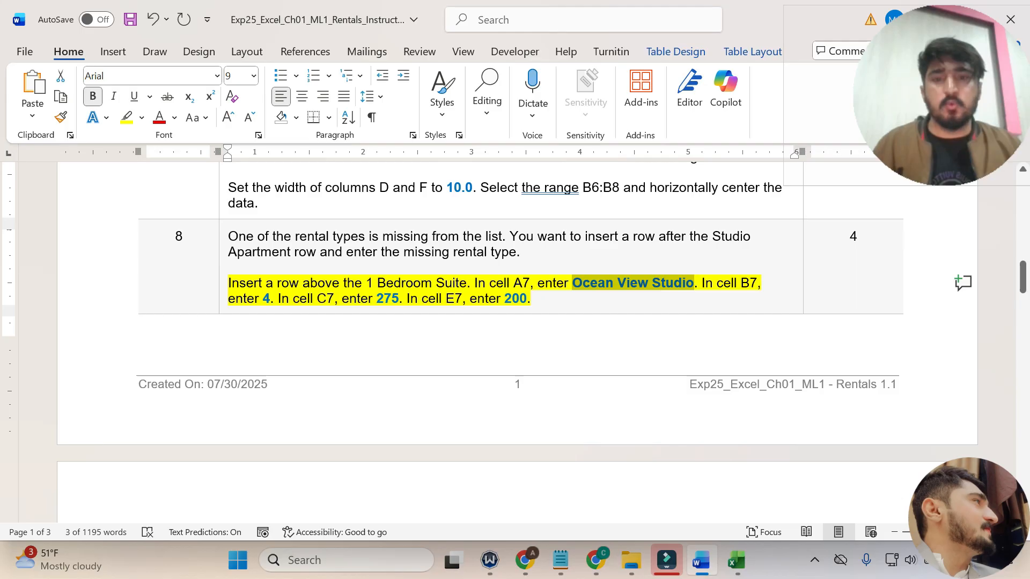
{"action": "left_click", "coordinate": [736, 560]}
{"action": "left_click", "coordinate": [237, 316]}
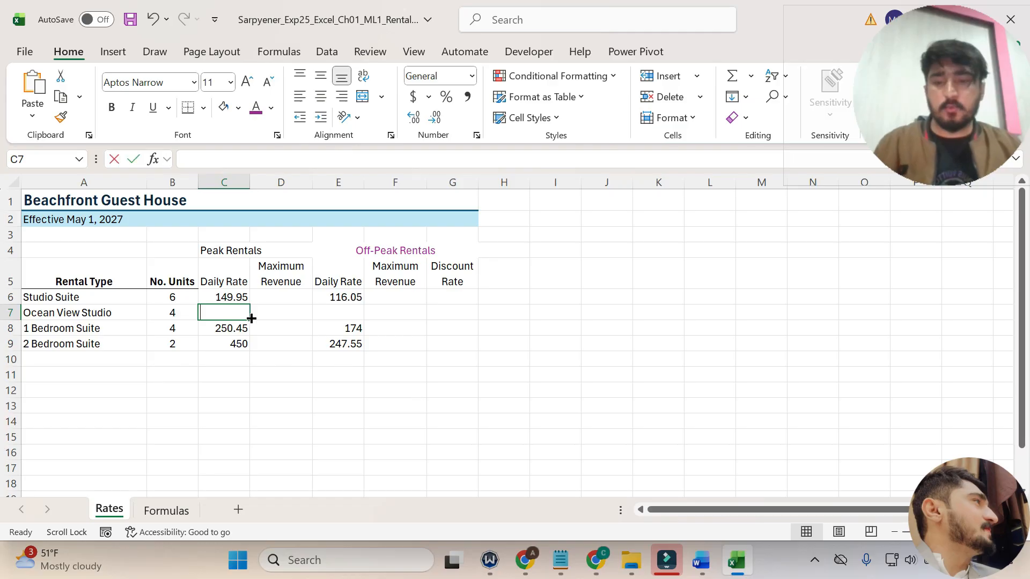
{"action": "type", "text": "275"}
{"action": "key", "text": "Return"}
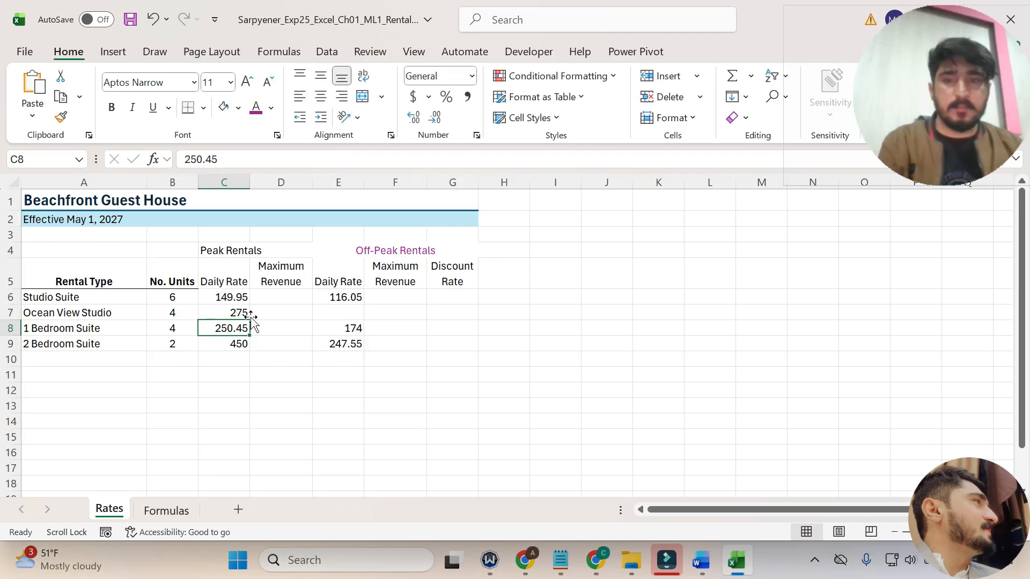
Recheck step 8 in Word, then enter 200 in cell E7 of the Rates worksheet in Excel.
{"action": "left_click", "coordinate": [701, 561]}
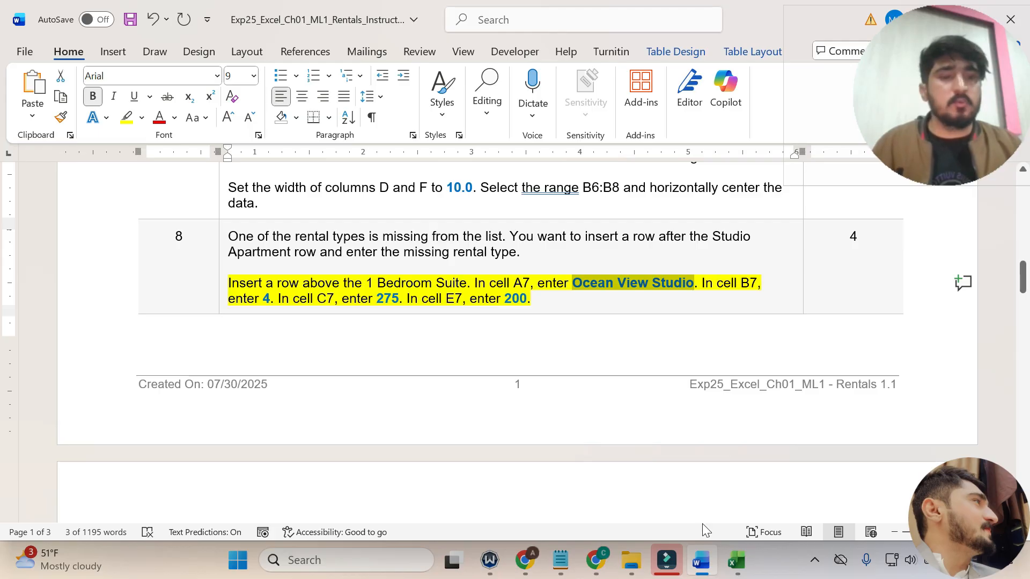
{"action": "left_click", "coordinate": [741, 558]}
{"action": "left_click", "coordinate": [356, 313]}
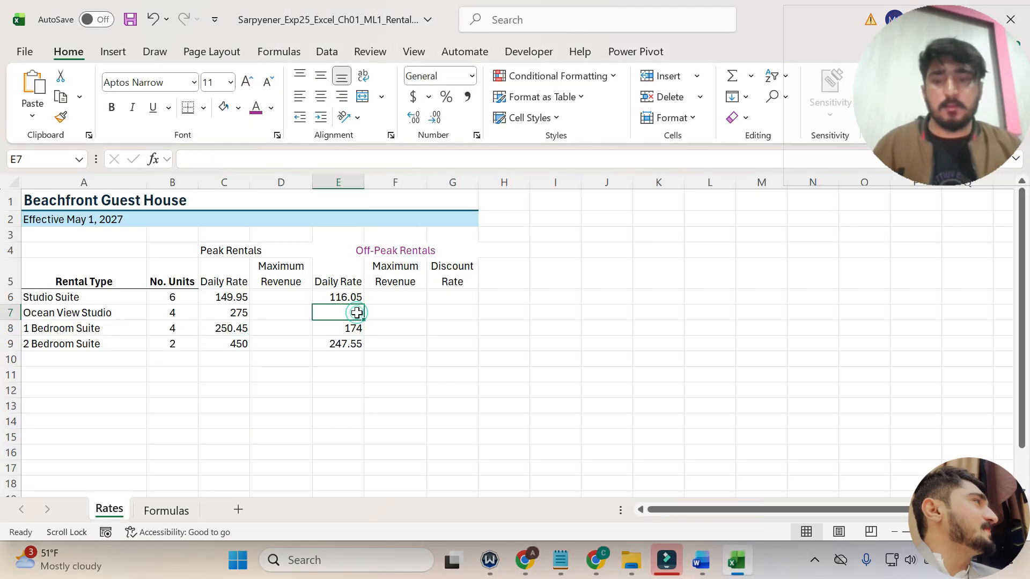
{"action": "type", "text": "200"}
{"action": "key", "text": "Return"}
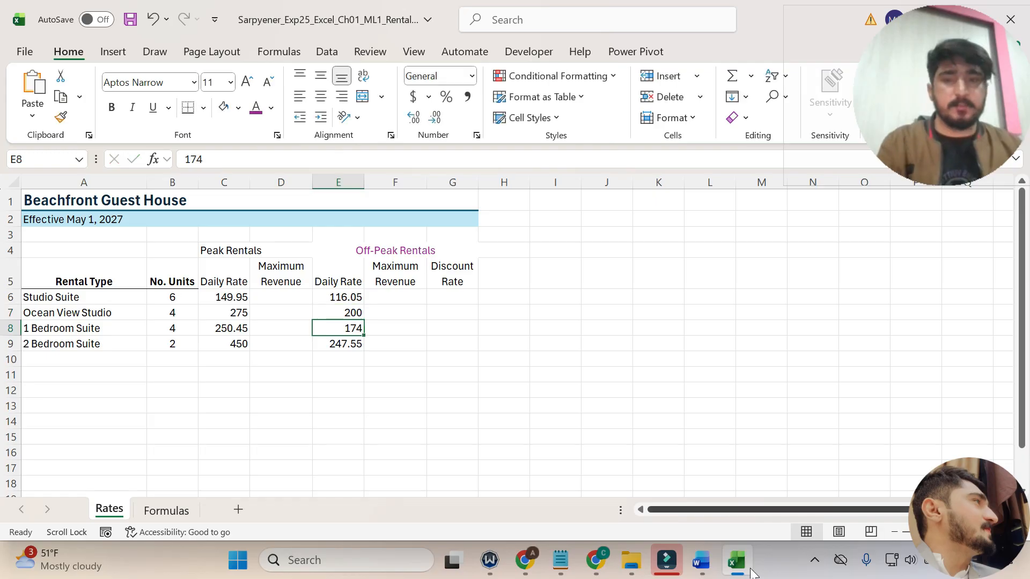
Return to the Word instructions, dismiss the low battery notice, and bring step 9 into view.
{"action": "left_click", "coordinate": [701, 560]}
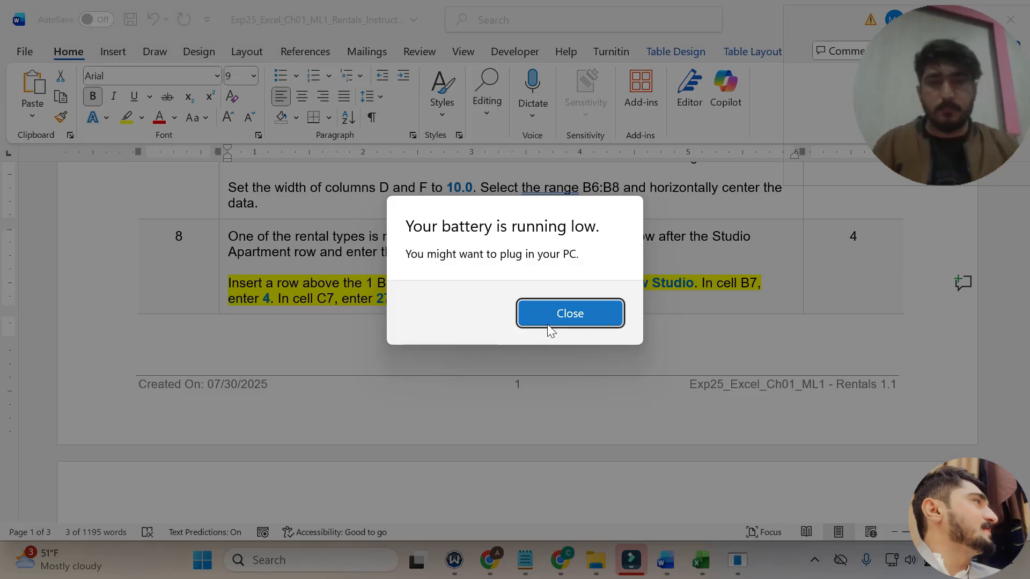
{"action": "left_click", "coordinate": [547, 324]}
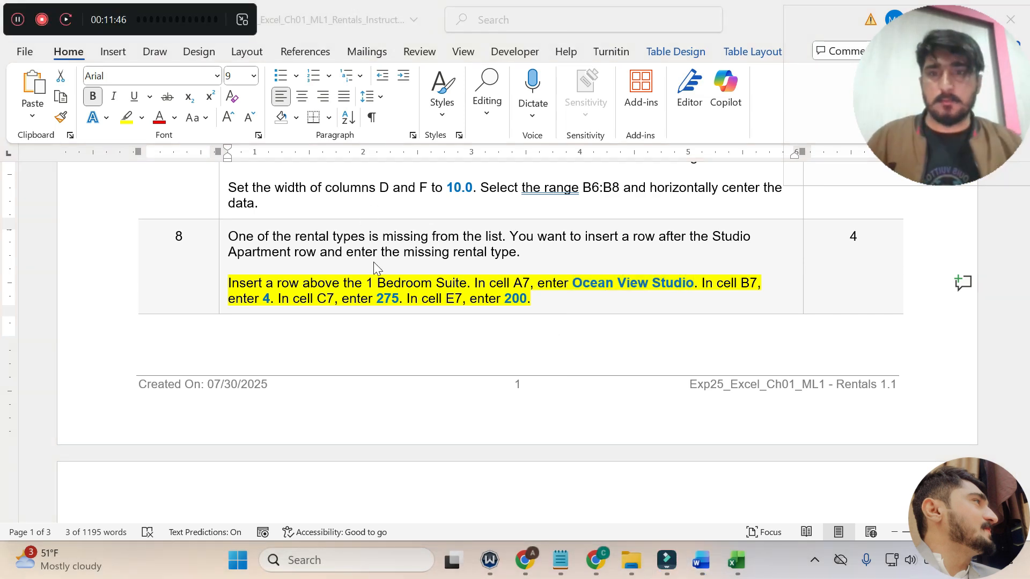
{"action": "left_click", "coordinate": [401, 305]}
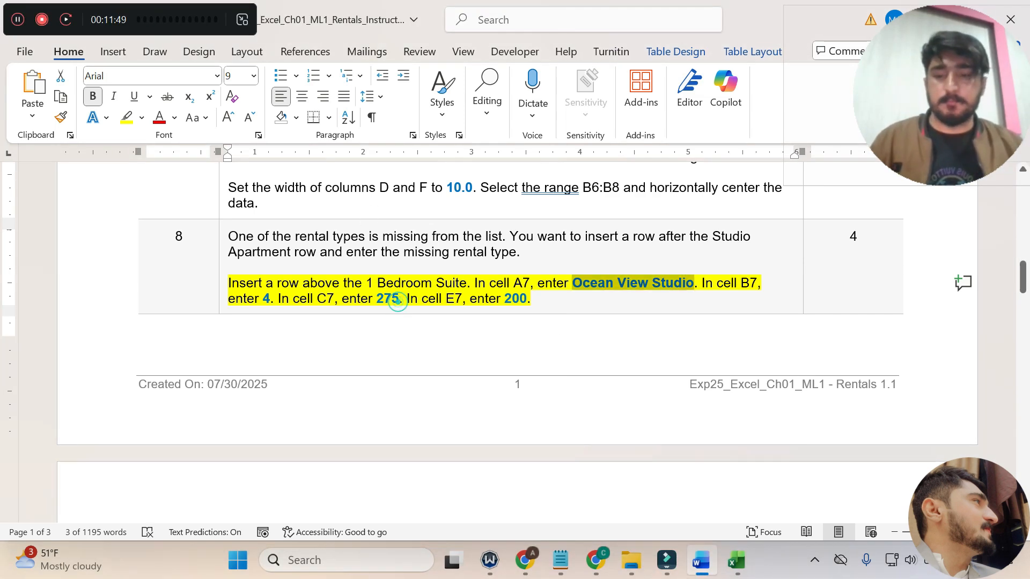
{"action": "scroll", "coordinate": [401, 305], "scroll_direction": "down", "scroll_amount": 5}
{"action": "scroll", "coordinate": [520, 343], "scroll_direction": "down", "scroll_amount": 1}
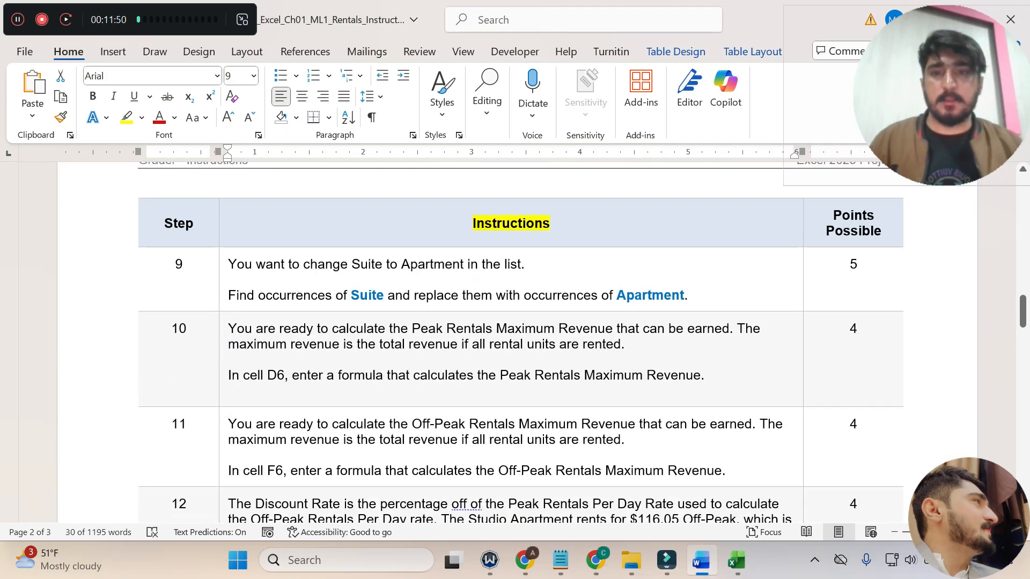
Read step 9 and highlight its instruction about replacing Suite with Apartment in yellow.
{"action": "left_click_drag", "start_coordinate": [228, 264], "coordinate": [524, 264]}
{"action": "left_click_drag", "start_coordinate": [228, 295], "coordinate": [772, 307]}
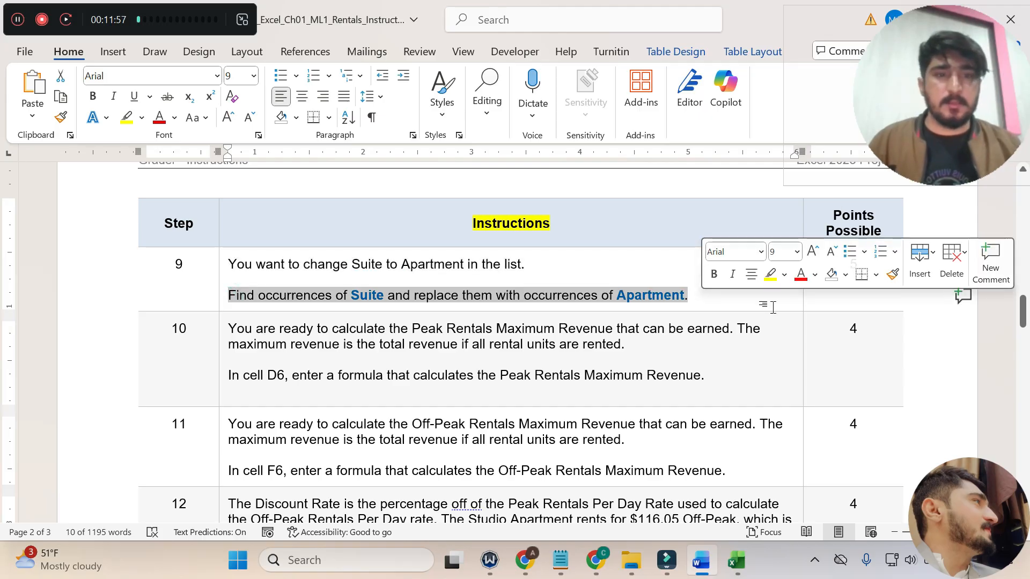
{"action": "left_click", "coordinate": [771, 275]}
{"action": "left_click", "coordinate": [619, 306]}
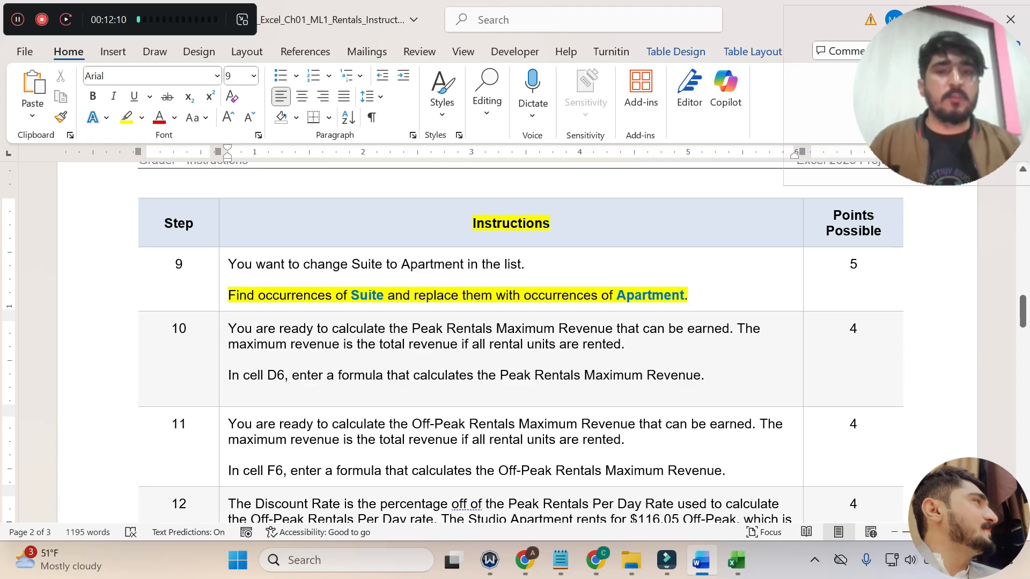
Select Suite in the step 9 instruction, switch to Excel, and enter Suite as the search text in Find and Replace.
{"action": "double_click", "coordinate": [383, 295]}
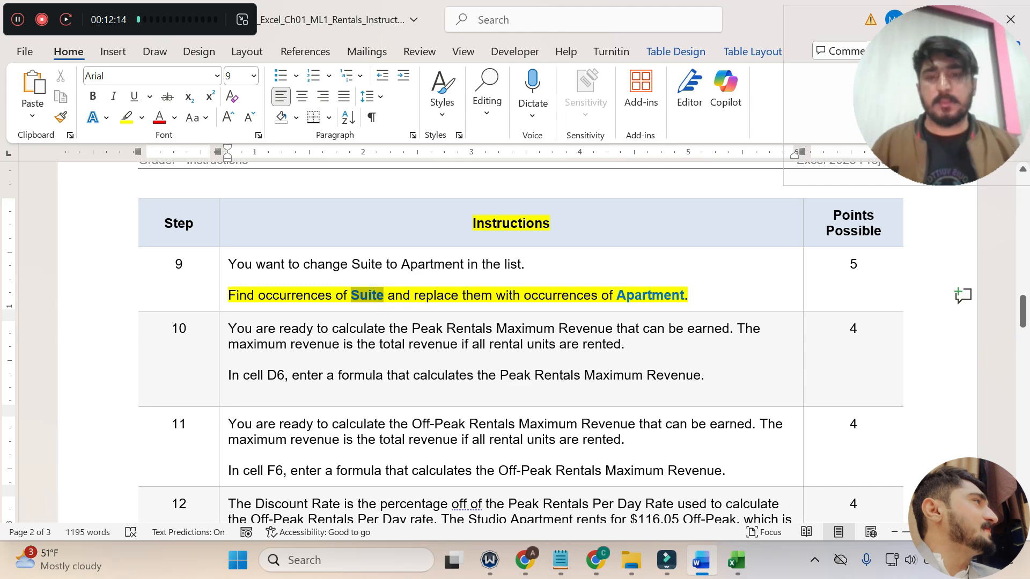
{"action": "mouse_move", "coordinate": [736, 573]}
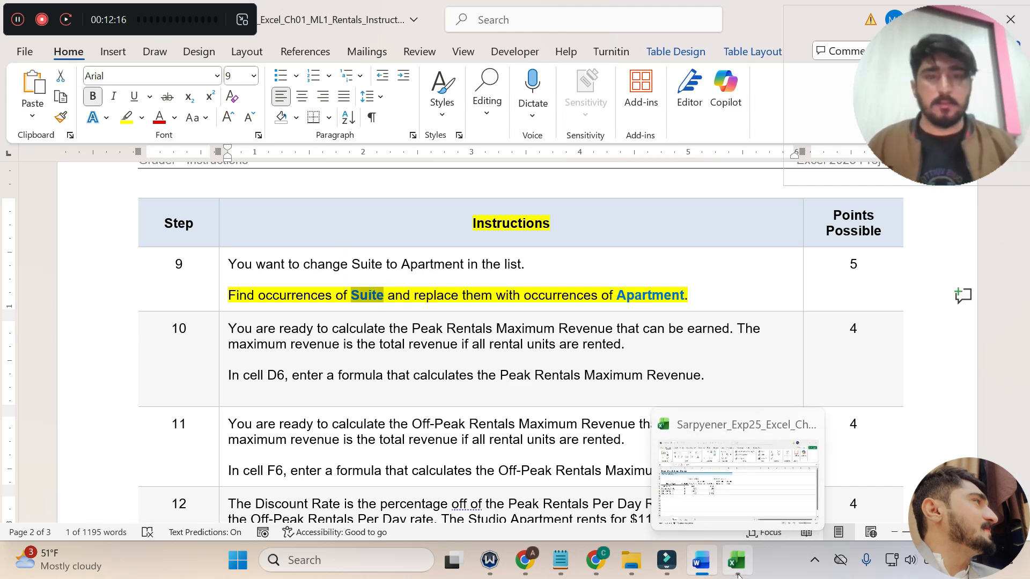
{"action": "left_click", "coordinate": [736, 573]}
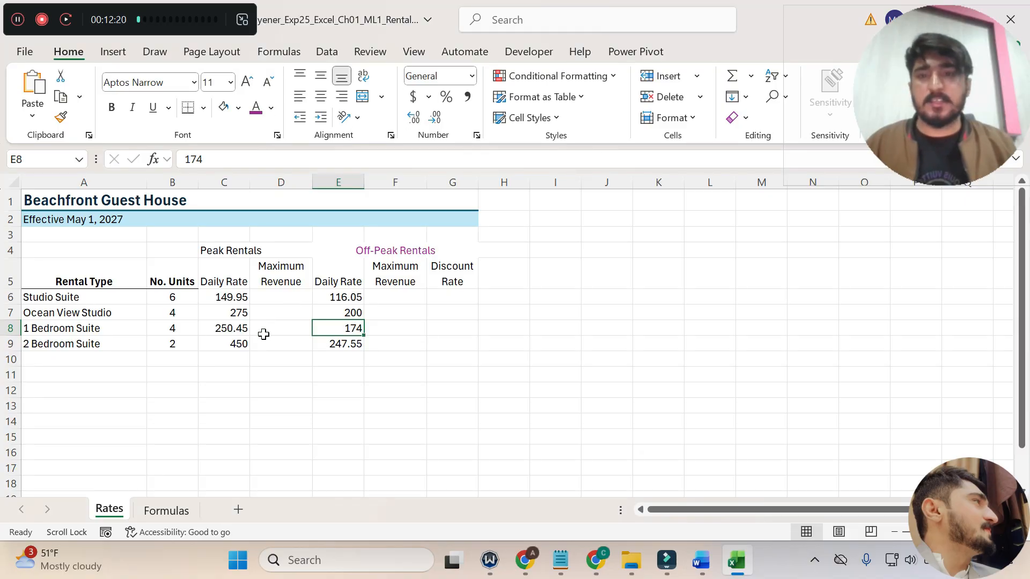
{"action": "left_click", "coordinate": [210, 328]}
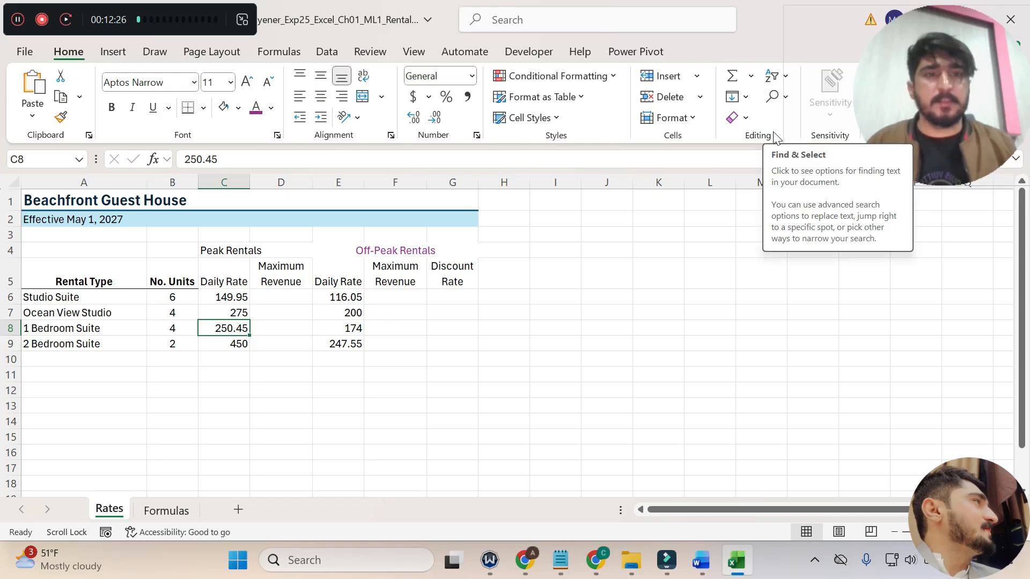
{"action": "left_click", "coordinate": [773, 100]}
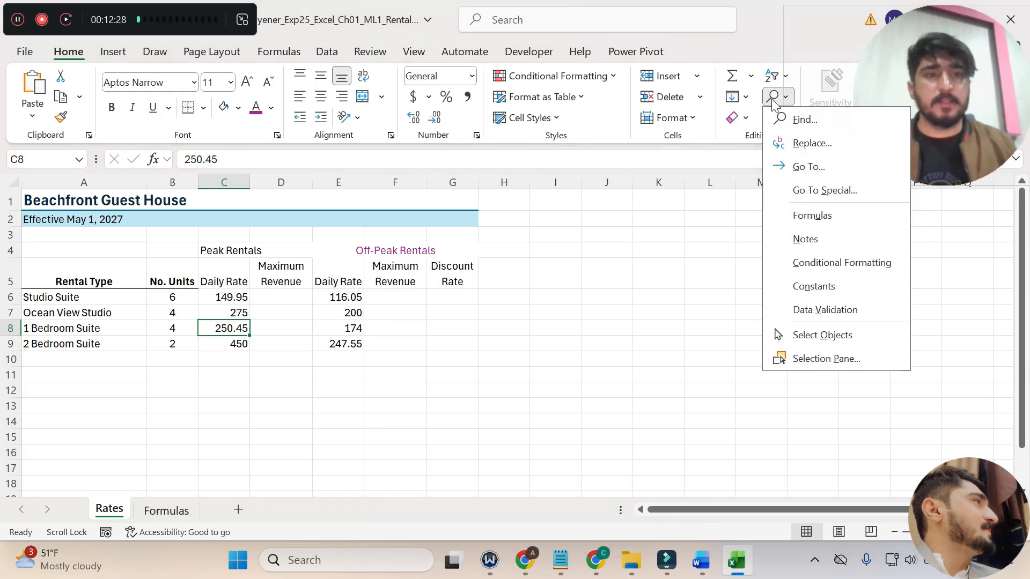
{"action": "left_click", "coordinate": [810, 123]}
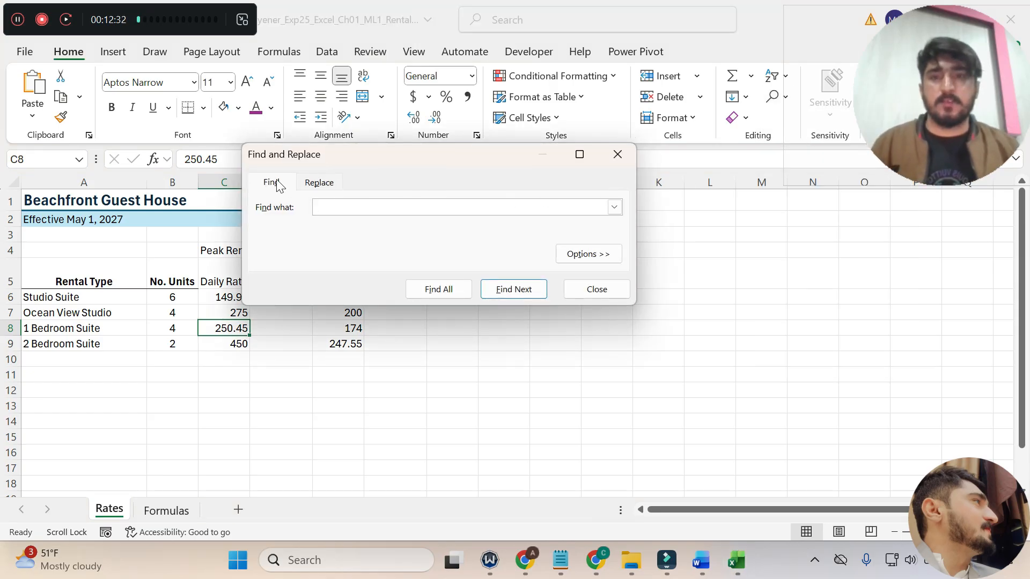
{"action": "left_click", "coordinate": [274, 182]}
{"action": "left_click", "coordinate": [274, 183]}
{"action": "left_click", "coordinate": [338, 206]}
{"action": "type", "text": "Suite"}
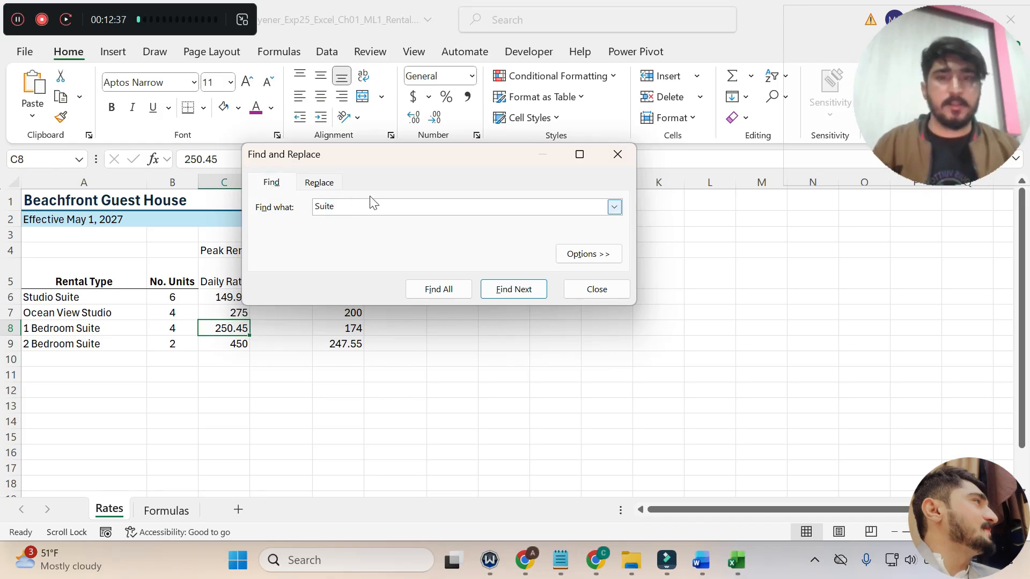
Copy Apartment from step 9 in Word and enter it as the replacement text in Excel's Find and Replace.
{"action": "left_click", "coordinate": [702, 560]}
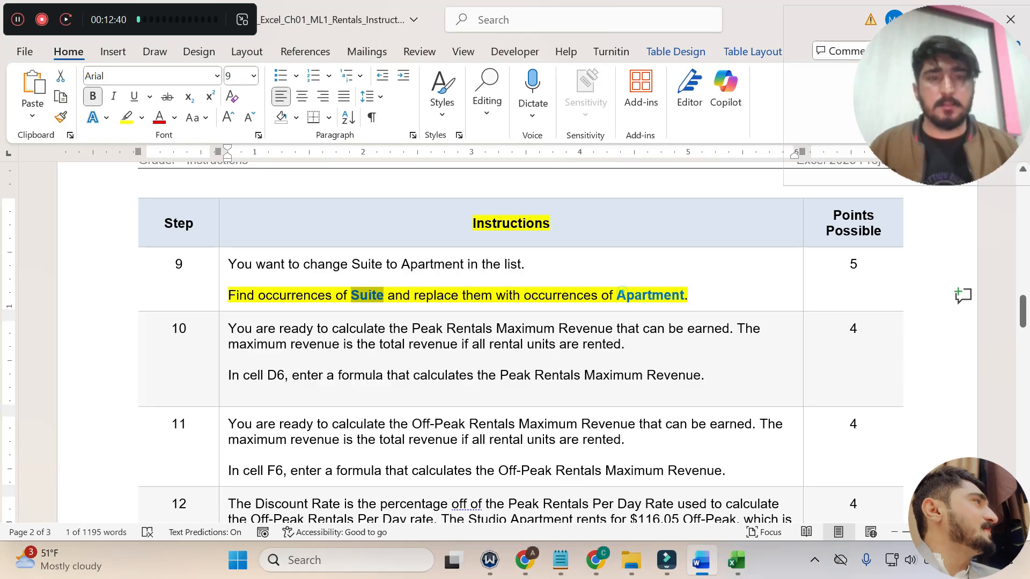
{"action": "left_click", "coordinate": [620, 294]}
{"action": "left_click_drag", "start_coordinate": [617, 293], "coordinate": [684, 294]}
{"action": "key", "text": "ctrl+c"}
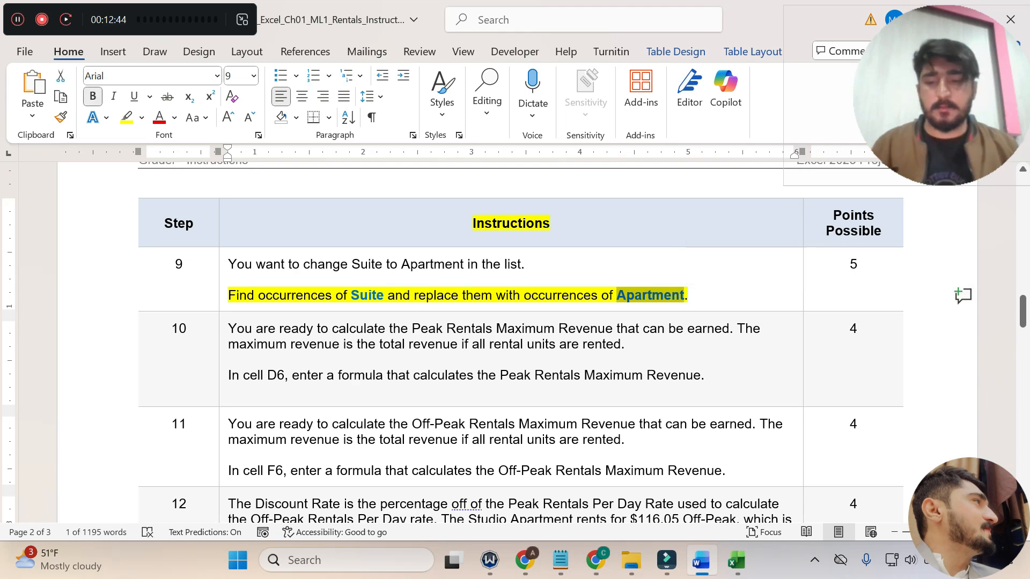
{"action": "left_click", "coordinate": [736, 559]}
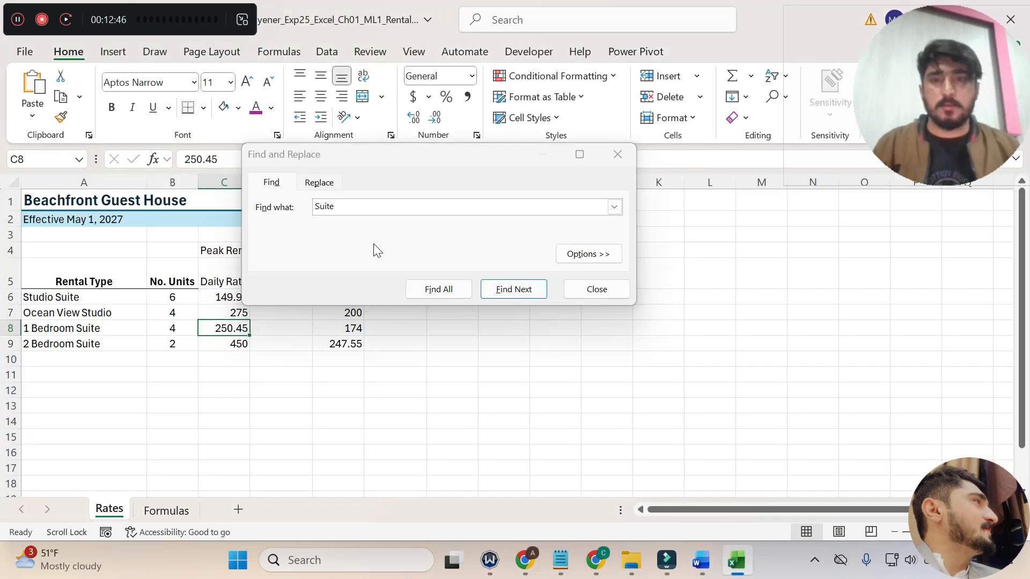
{"action": "left_click", "coordinate": [325, 185]}
{"action": "key", "text": "ctrl+v"}
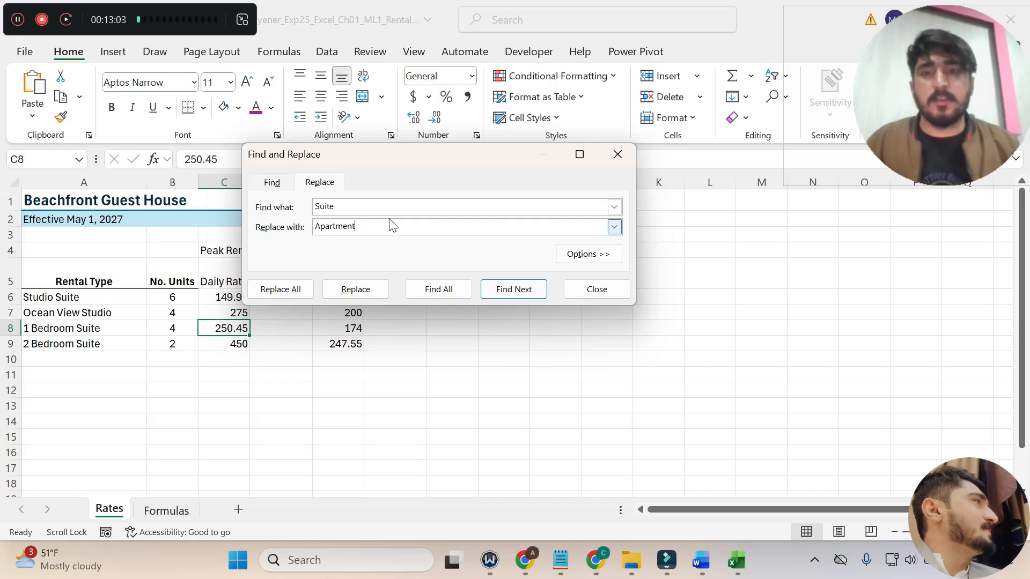
Replace all occurrences of Suite with Apartment in the worksheet and close Find and Replace.
{"action": "left_click", "coordinate": [291, 299]}
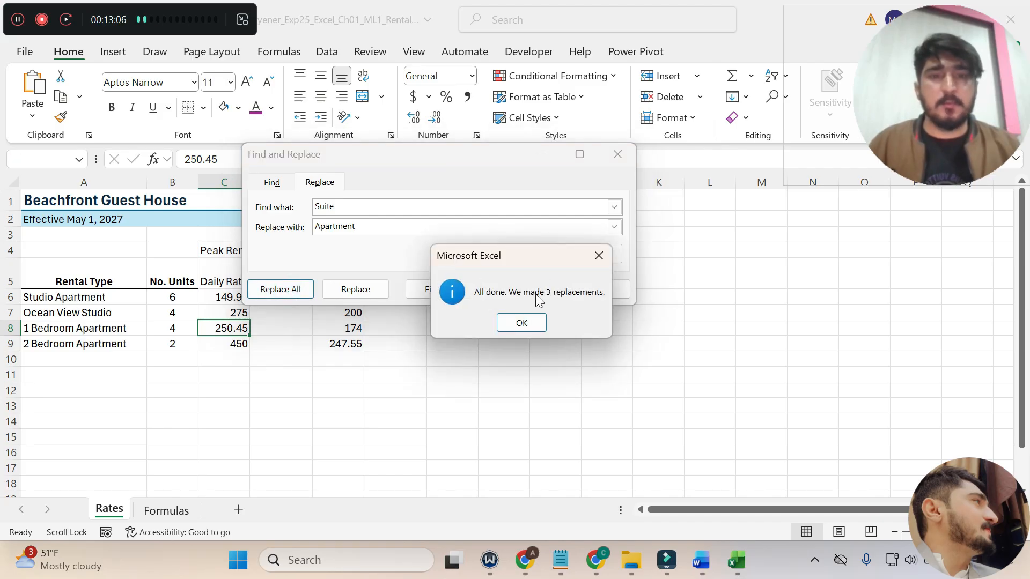
{"action": "left_click", "coordinate": [516, 325]}
{"action": "left_click", "coordinate": [597, 293]}
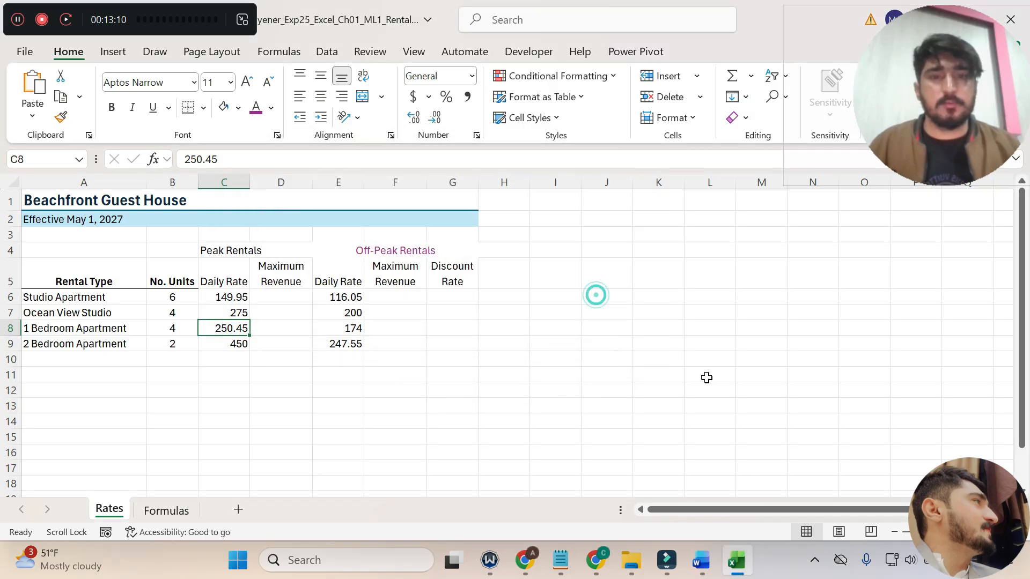
Switch to Word, remove the yellow highlight from the step 9 instruction, and highlight step 10's cell D6 formula instruction in yellow.
{"action": "left_click", "coordinate": [702, 560]}
{"action": "triple_click", "coordinate": [392, 301]}
{"action": "scroll", "coordinate": [392, 301], "scroll_direction": "down", "scroll_amount": 1}
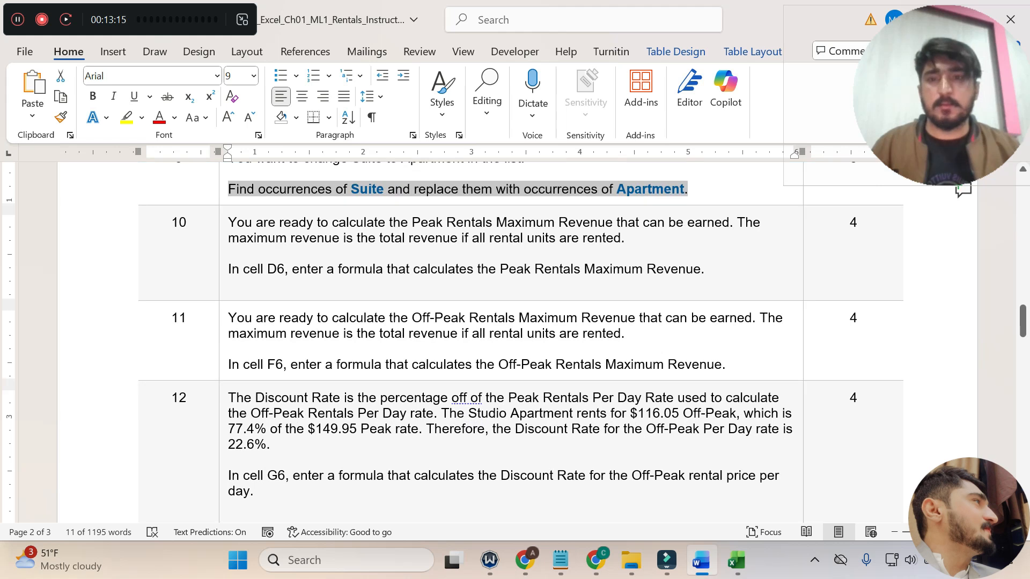
{"action": "left_click_drag", "start_coordinate": [228, 222], "coordinate": [621, 238]}
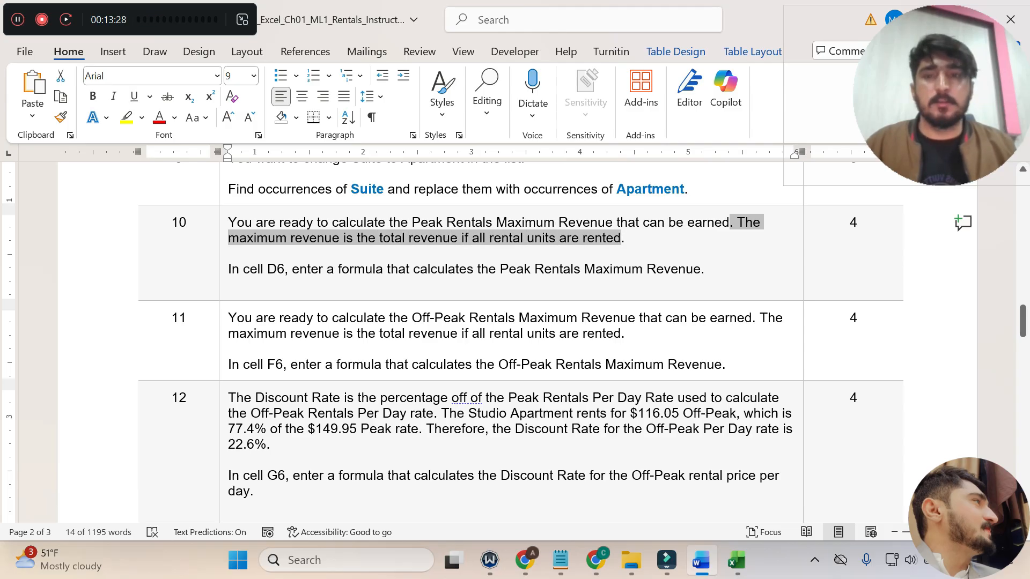
{"action": "left_click_drag", "start_coordinate": [228, 269], "coordinate": [701, 269]}
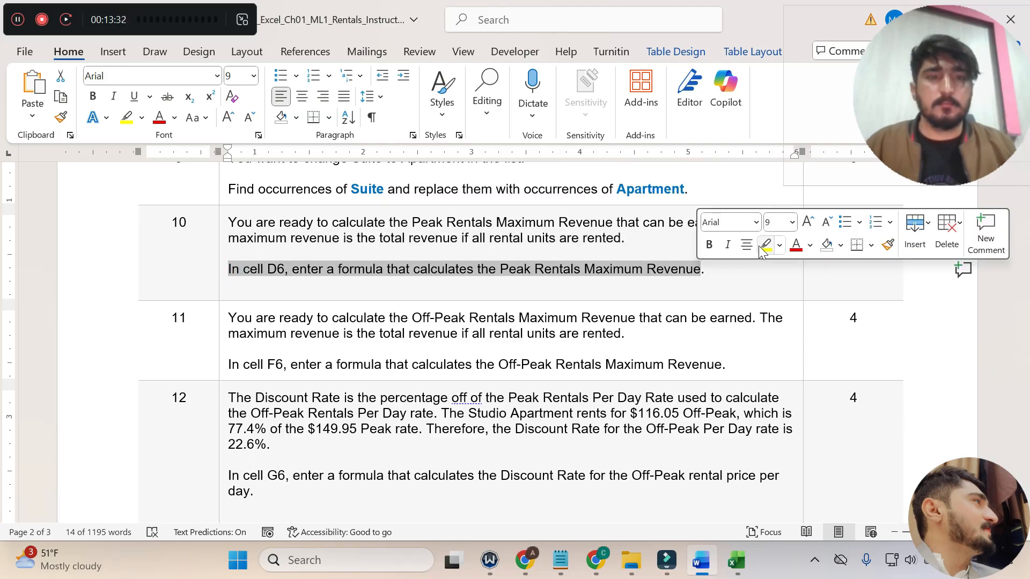
{"action": "left_click", "coordinate": [764, 245]}
{"action": "left_click", "coordinate": [676, 313]}
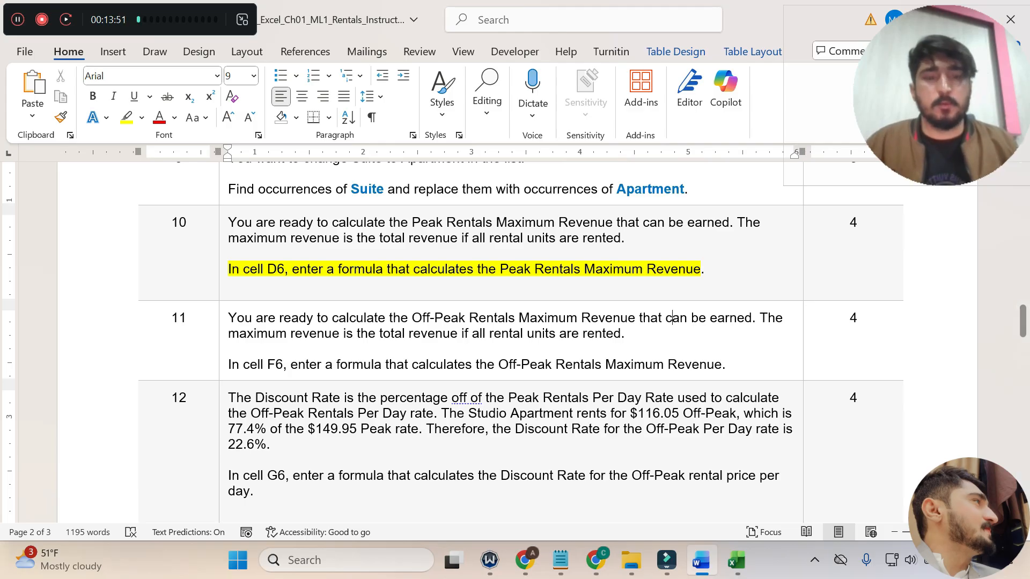
Switch to Excel and enter the formula =B6*C6 in cell D6 for the Studio Apartment's Peak Rentals Maximum Revenue.
{"action": "left_click", "coordinate": [745, 567]}
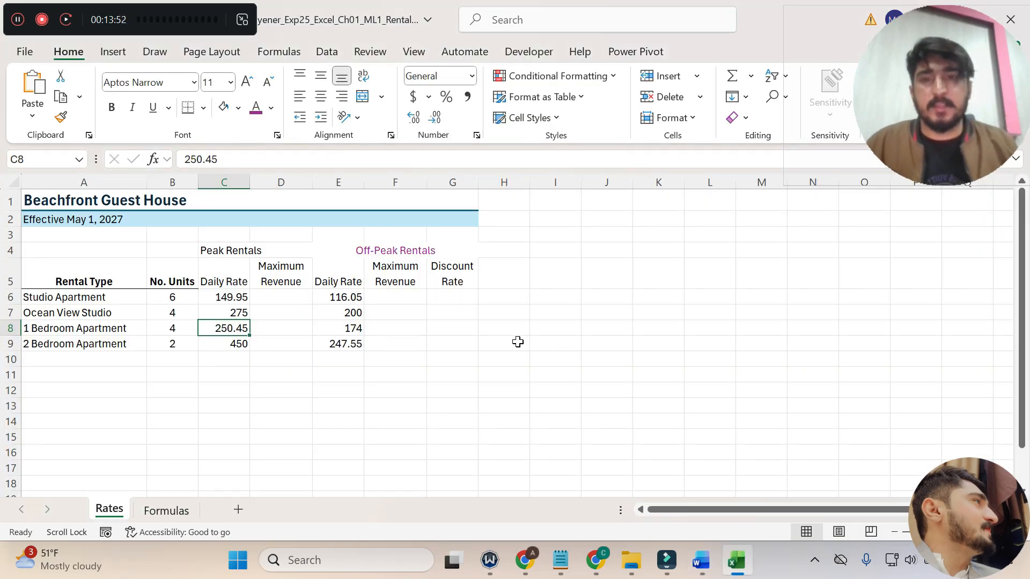
{"action": "left_click", "coordinate": [287, 299]}
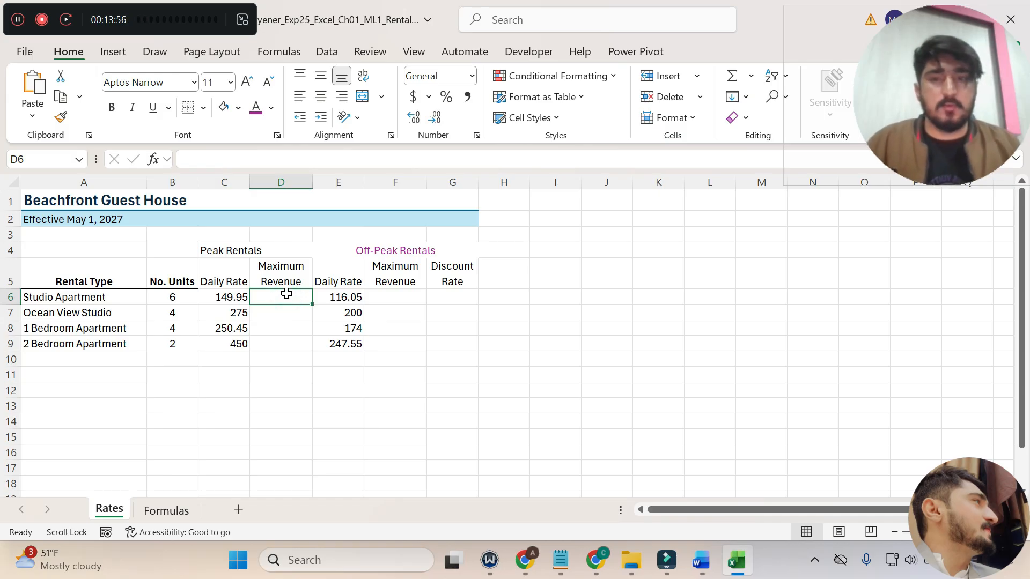
{"action": "left_click", "coordinate": [707, 556]}
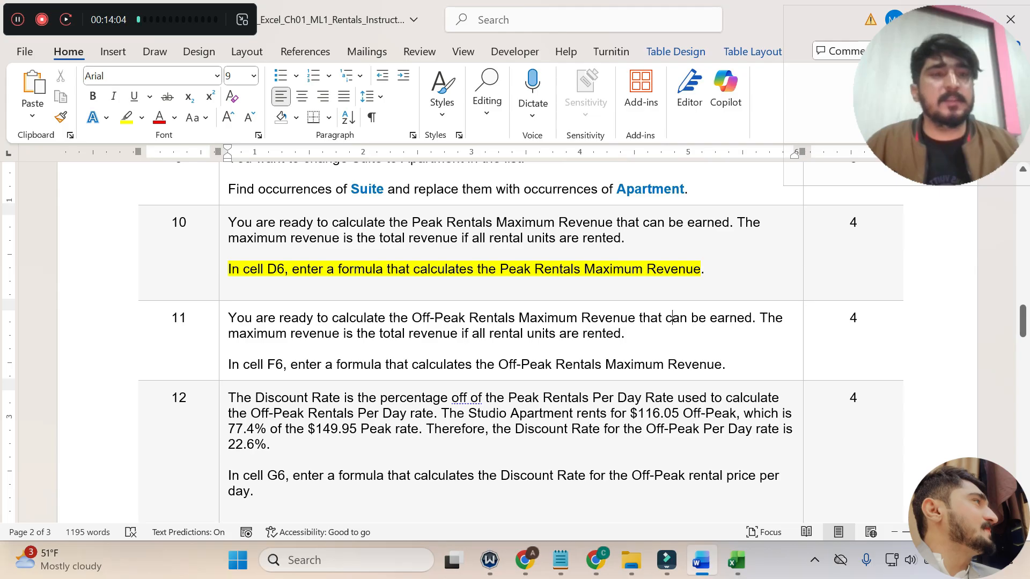
{"action": "left_click", "coordinate": [736, 560]}
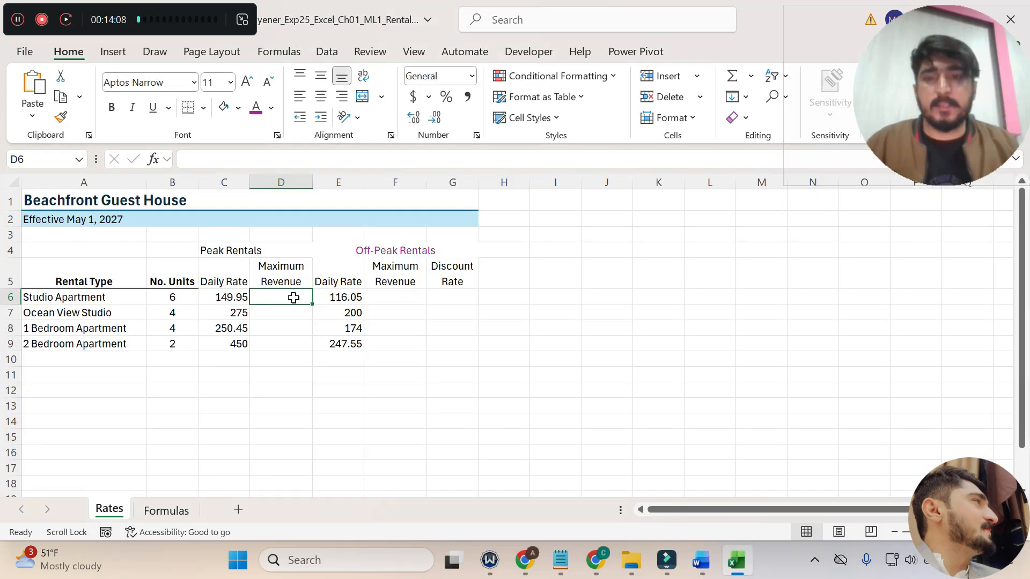
{"action": "type", "text": "="}
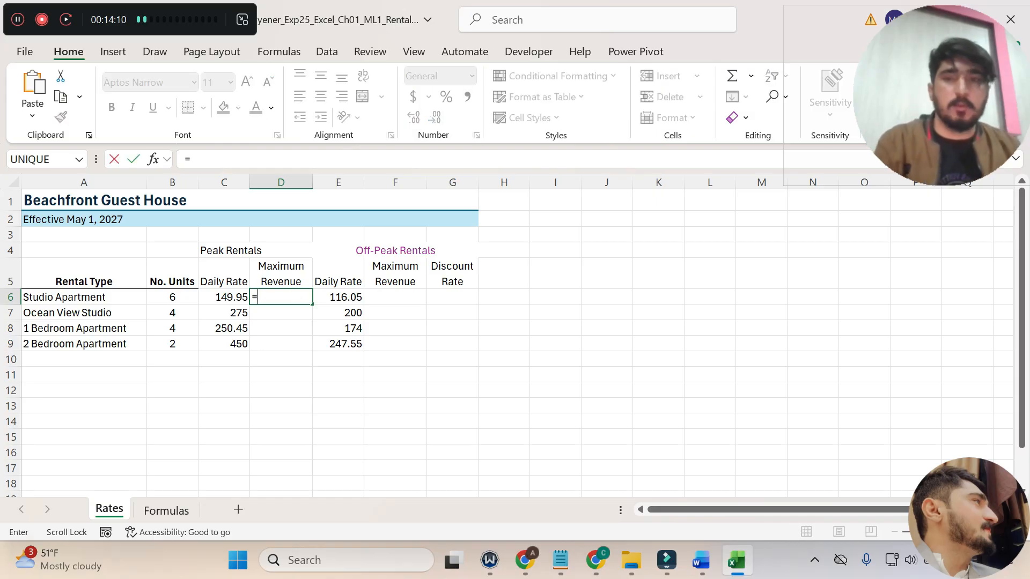
{"action": "left_click", "coordinate": [187, 297]}
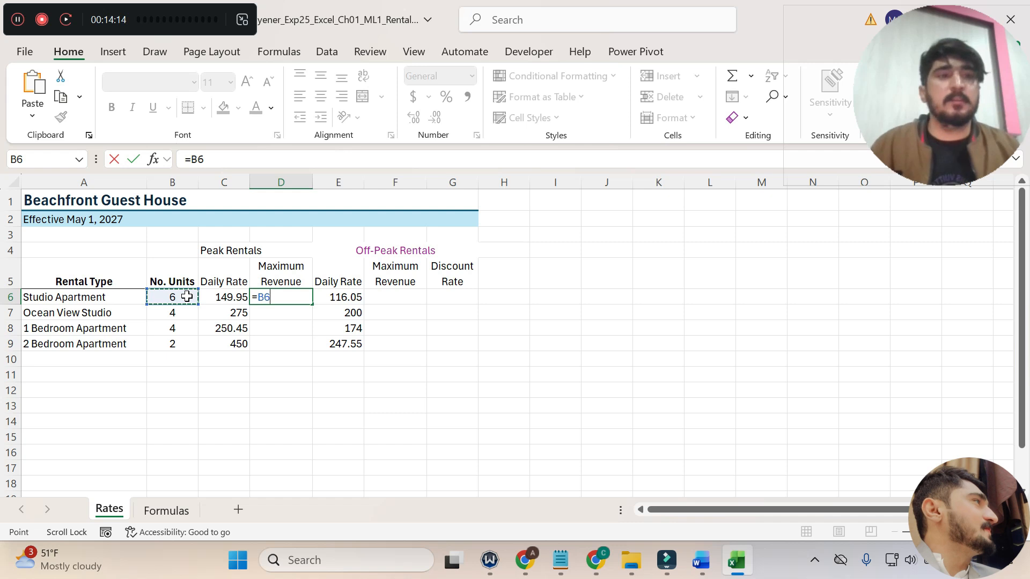
{"action": "type", "text": "*"}
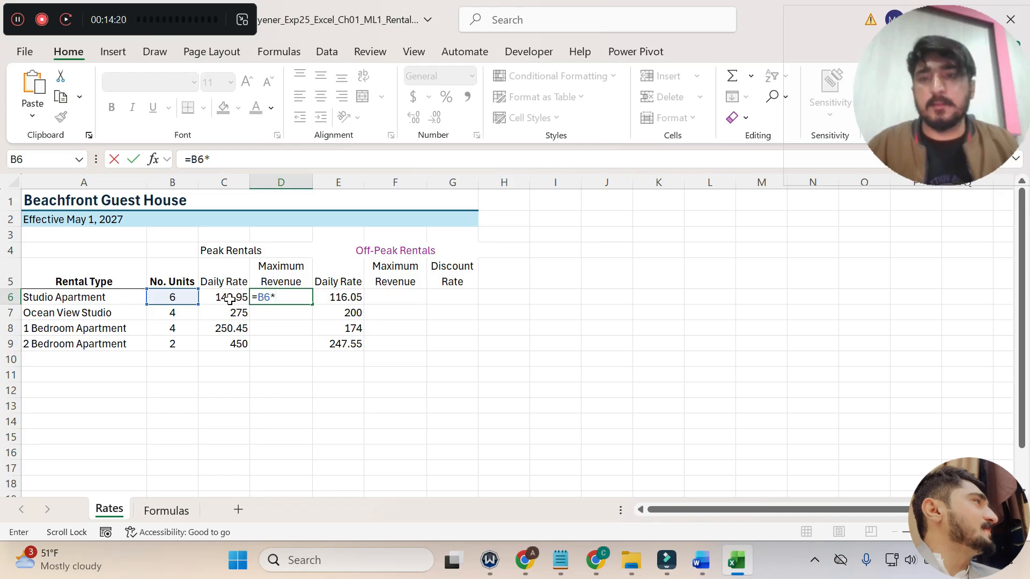
{"action": "left_click", "coordinate": [229, 299]}
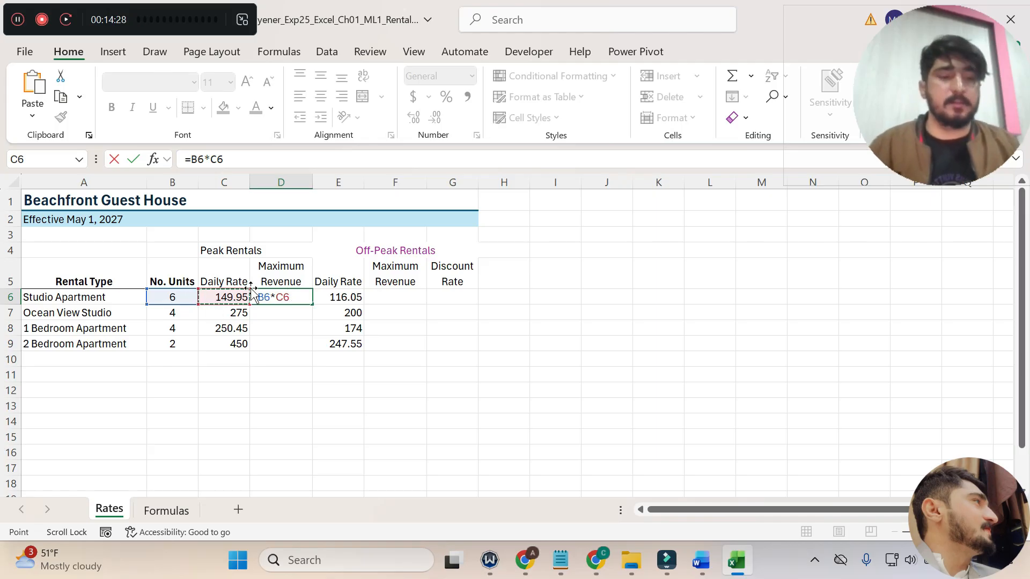
{"action": "key", "text": "Return"}
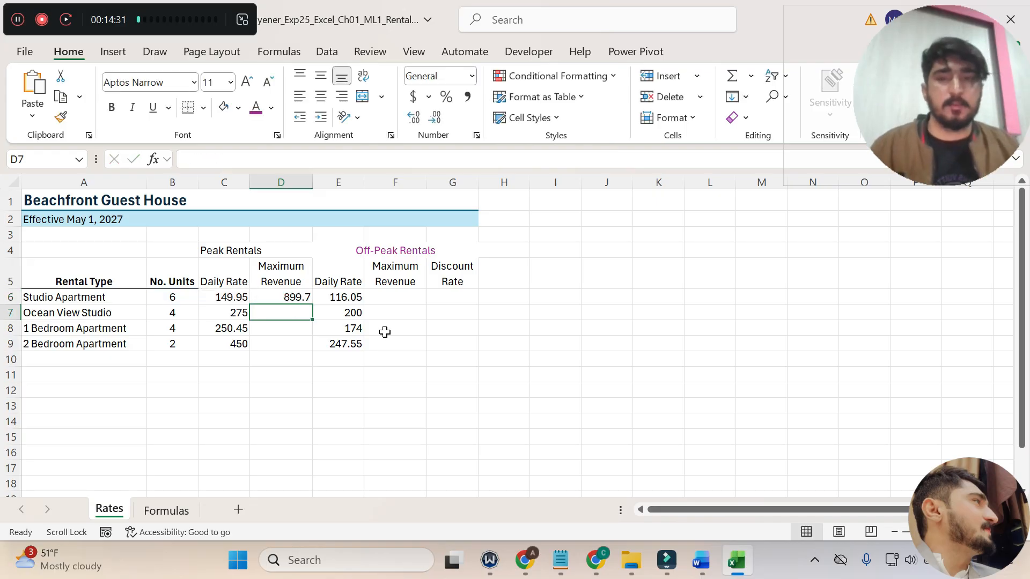
Switch to Word, undo the yellow highlight on the step 10 instruction, and highlight step 11's cell F6 formula instruction in yellow.
{"action": "left_click", "coordinate": [701, 563]}
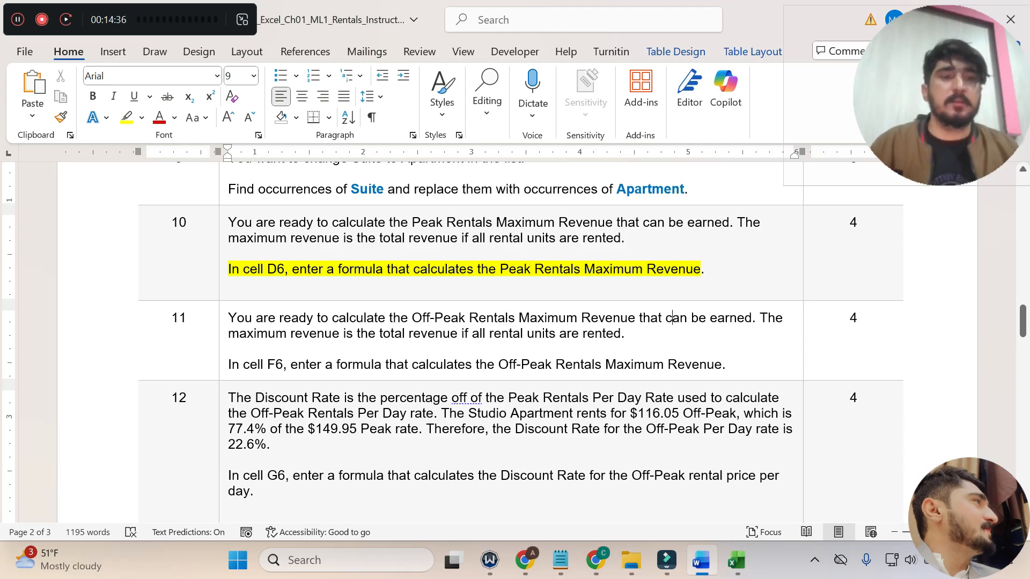
{"action": "key", "text": "ctrl+z"}
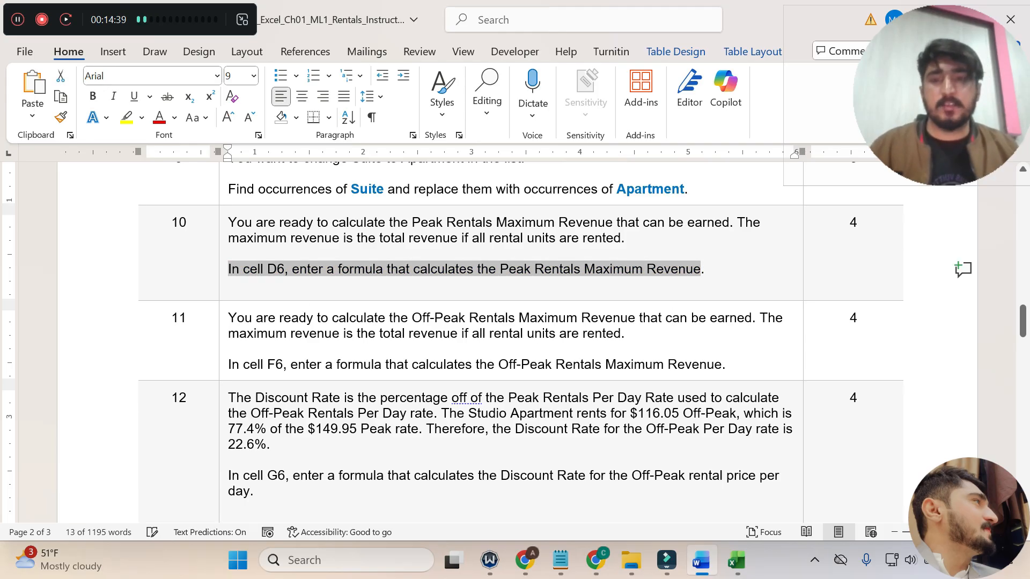
{"action": "scroll", "coordinate": [300, 304], "scroll_direction": "down", "scroll_amount": 1}
{"action": "left_click_drag", "start_coordinate": [228, 265], "coordinate": [621, 280]}
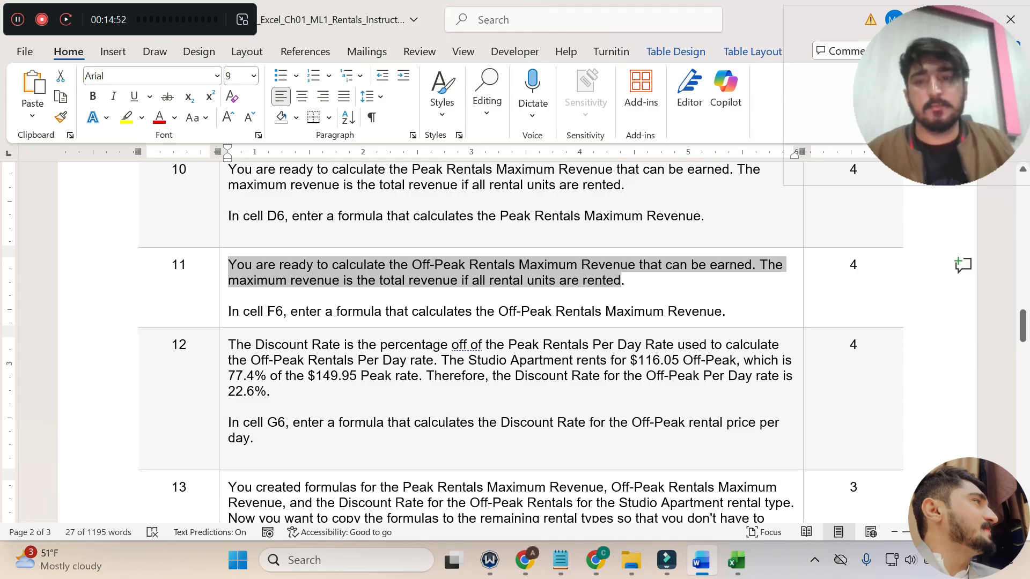
{"action": "left_click_drag", "start_coordinate": [230, 311], "coordinate": [723, 312]}
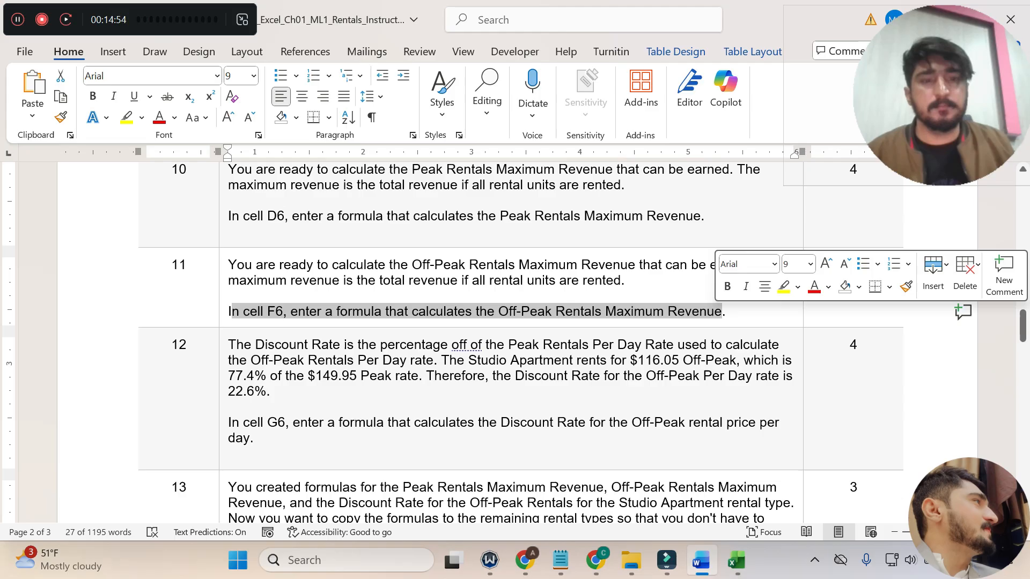
{"action": "left_click", "coordinate": [783, 288]}
{"action": "left_click", "coordinate": [589, 344]}
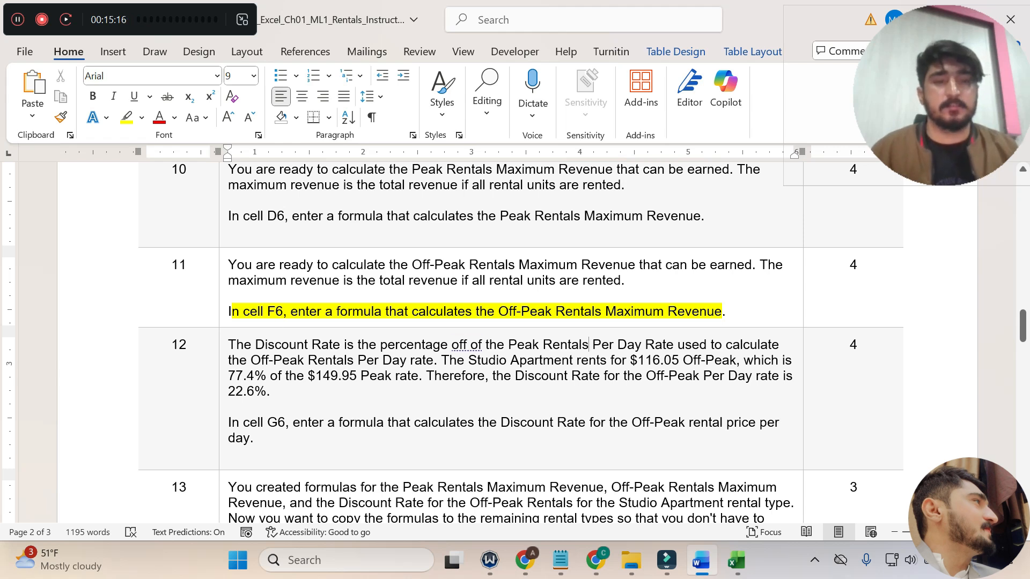
Switch to Excel, enter the formula =B6*E6 in cell F6 for the Off-Peak Maximum Revenue, and review the formulas in D6 and F6.
{"action": "mouse_move", "coordinate": [733, 564]}
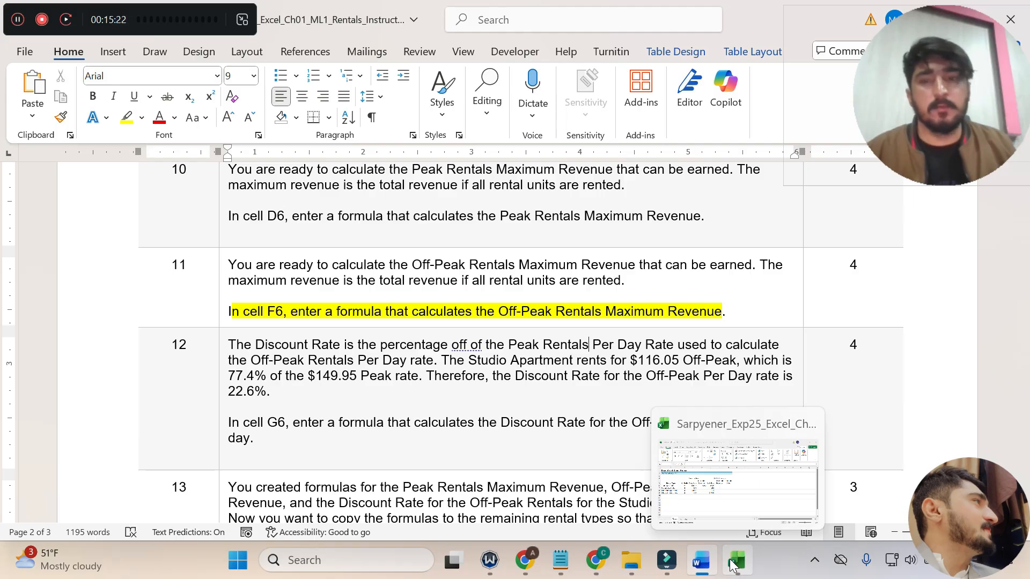
{"action": "left_click", "coordinate": [733, 562]}
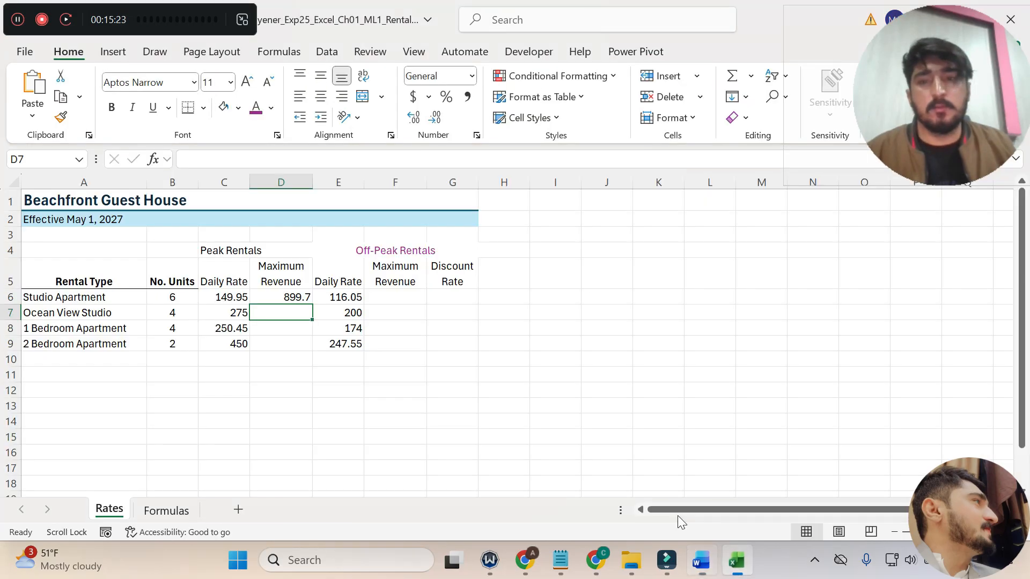
{"action": "left_click", "coordinate": [383, 294]}
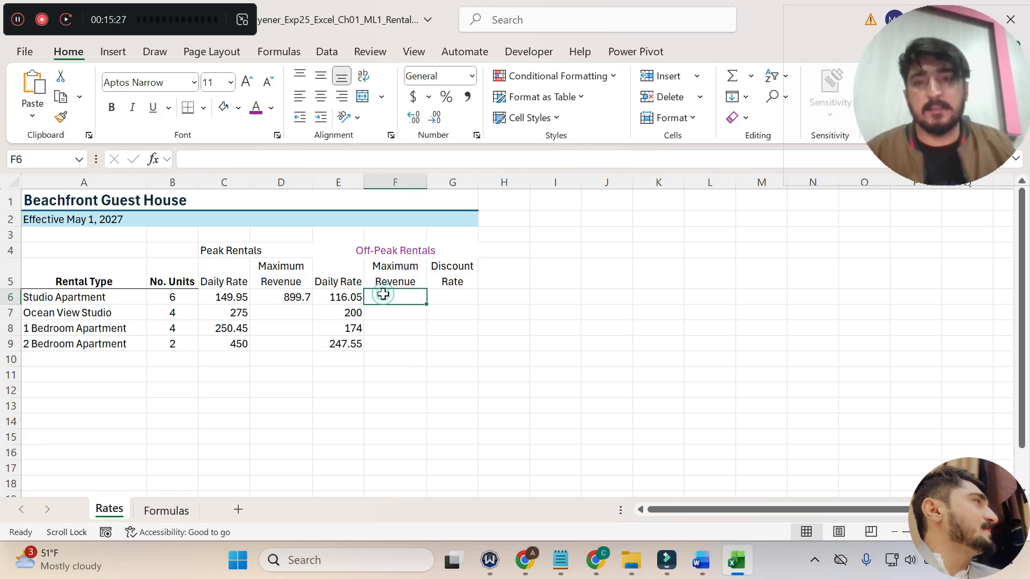
{"action": "type", "text": "="}
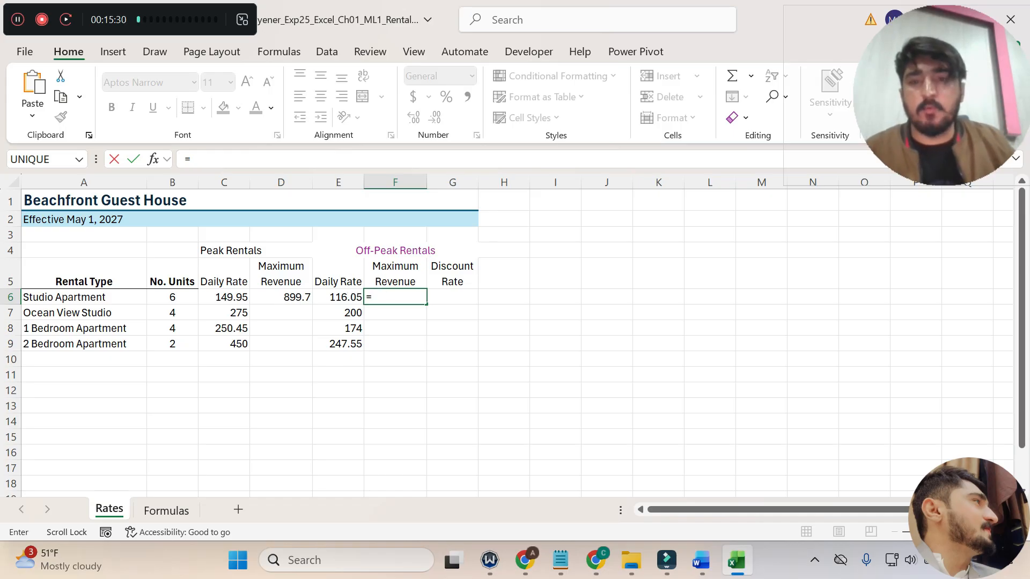
{"action": "left_click", "coordinate": [176, 299]}
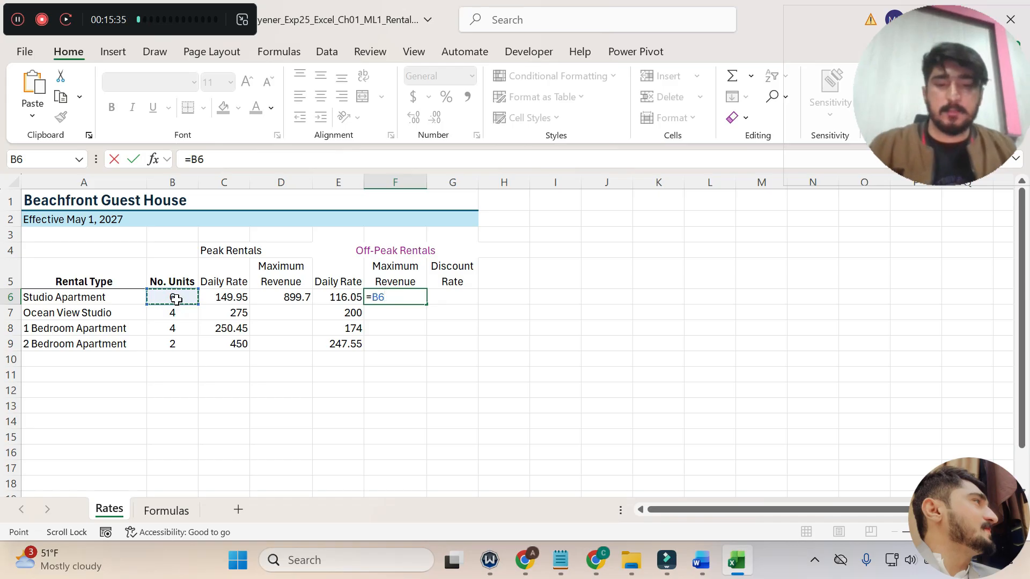
{"action": "type", "text": "*"}
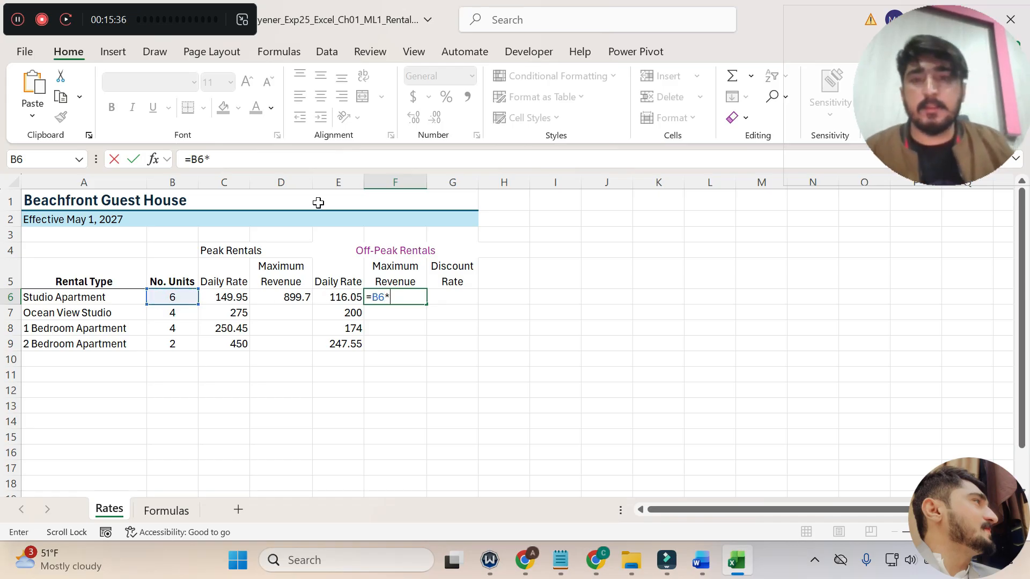
{"action": "left_click", "coordinate": [345, 296]}
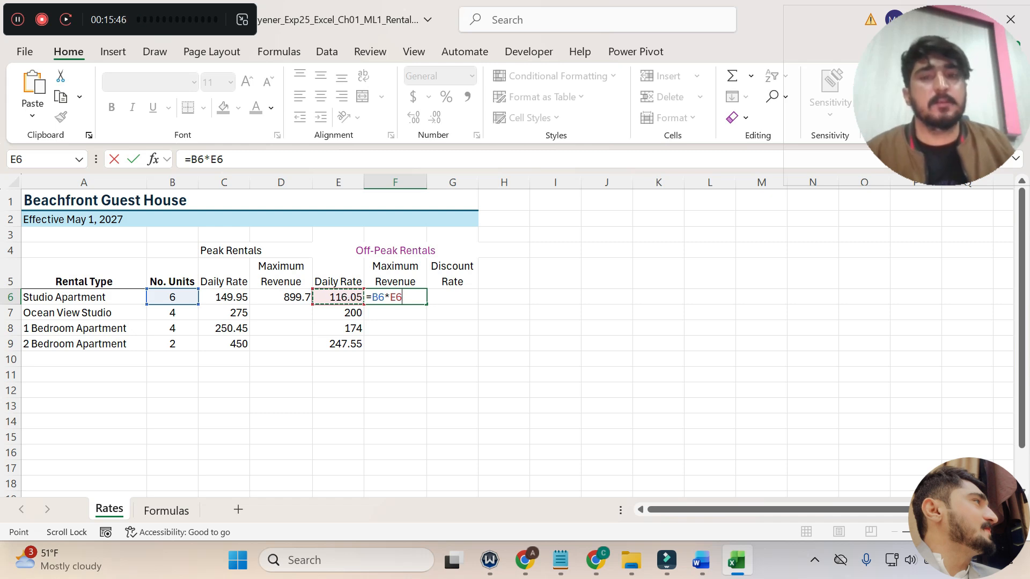
{"action": "key", "text": "Return"}
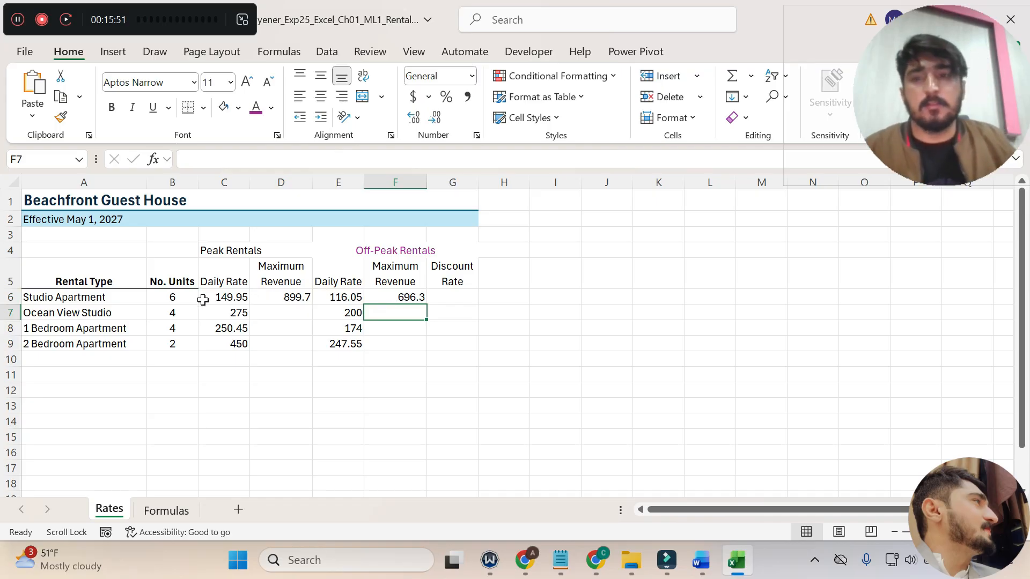
{"action": "left_click", "coordinate": [290, 299]}
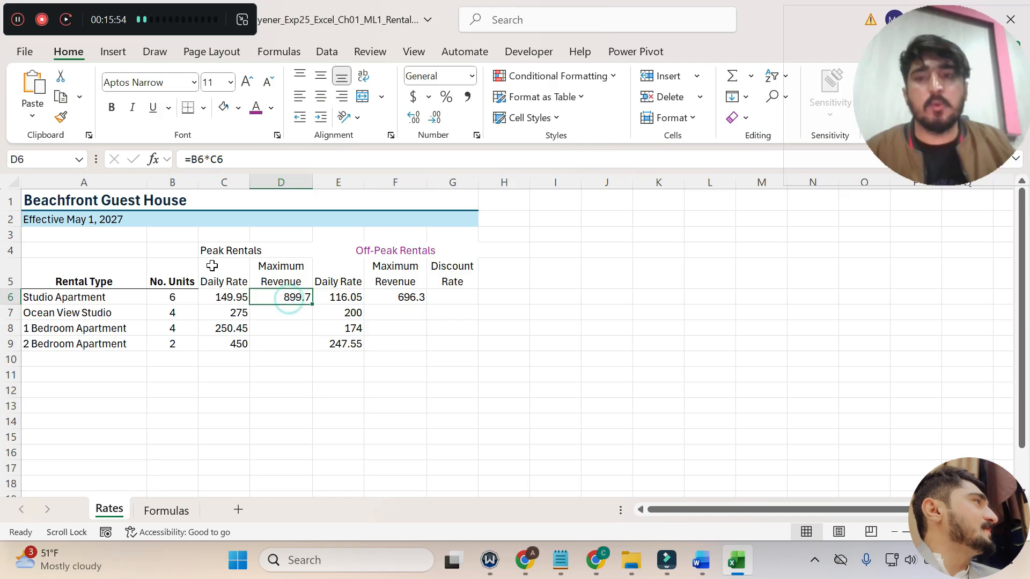
{"action": "left_click", "coordinate": [404, 299]}
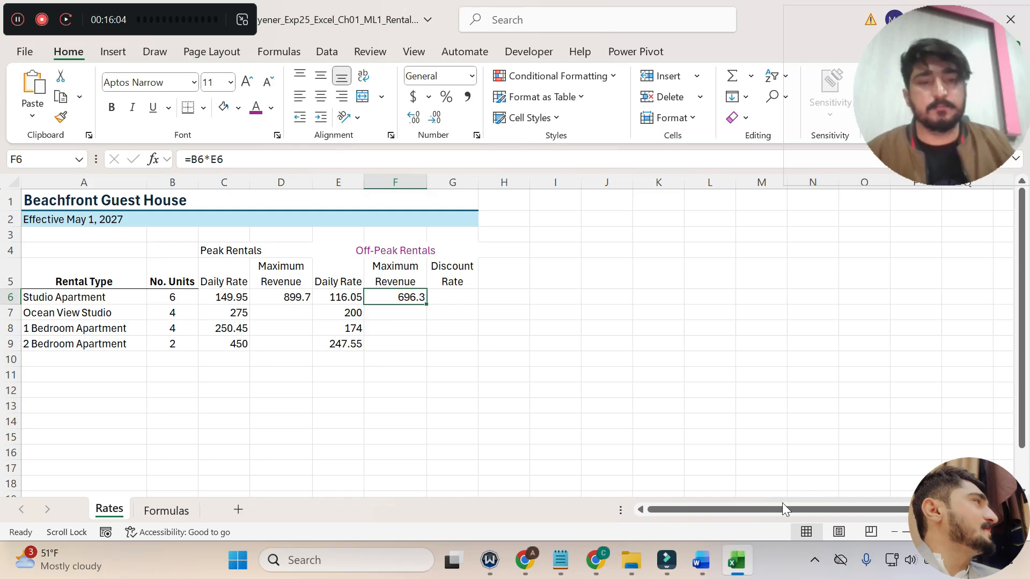
Switch to Word, undo the step 11 highlight, read step 12's discount rate explanation, and highlight its cell G6 formula instruction in yellow.
{"action": "left_click", "coordinate": [701, 560]}
{"action": "key", "text": "ctrl+z"}
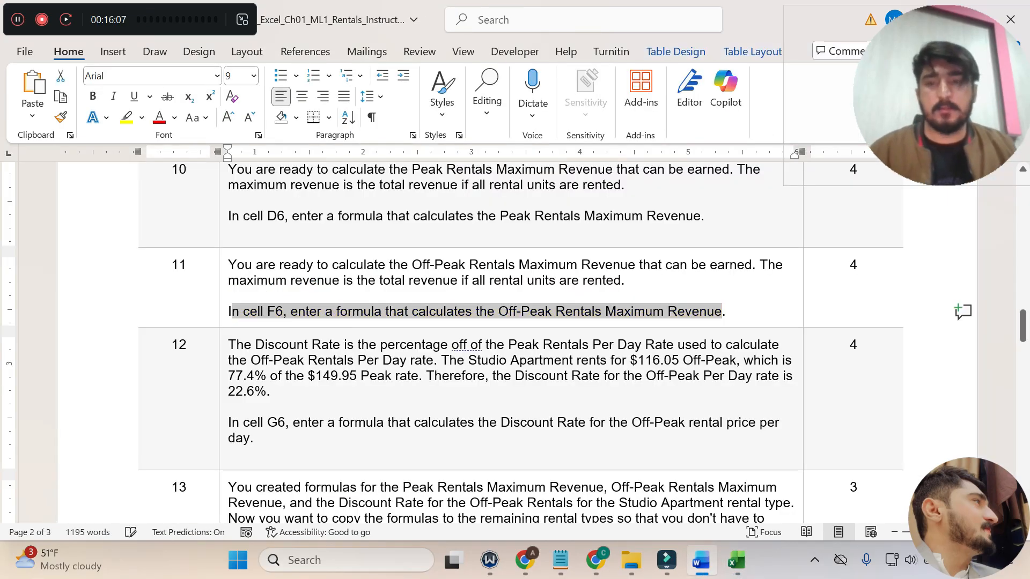
{"action": "scroll", "coordinate": [515, 343], "scroll_direction": "down", "scroll_amount": 1}
{"action": "left_click_drag", "start_coordinate": [230, 292], "coordinate": [682, 307]}
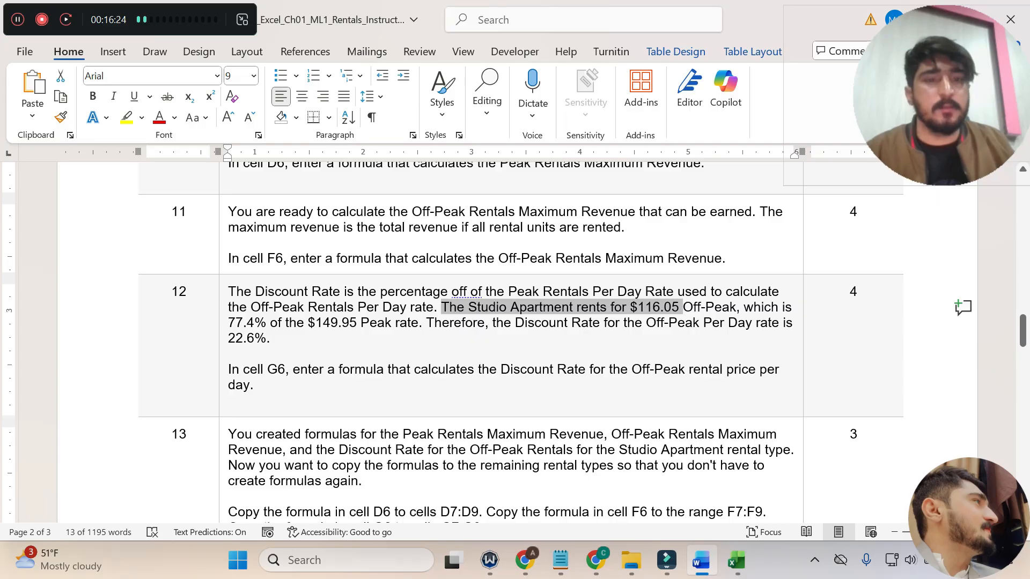
{"action": "left_click_drag", "start_coordinate": [683, 307], "coordinate": [338, 323]}
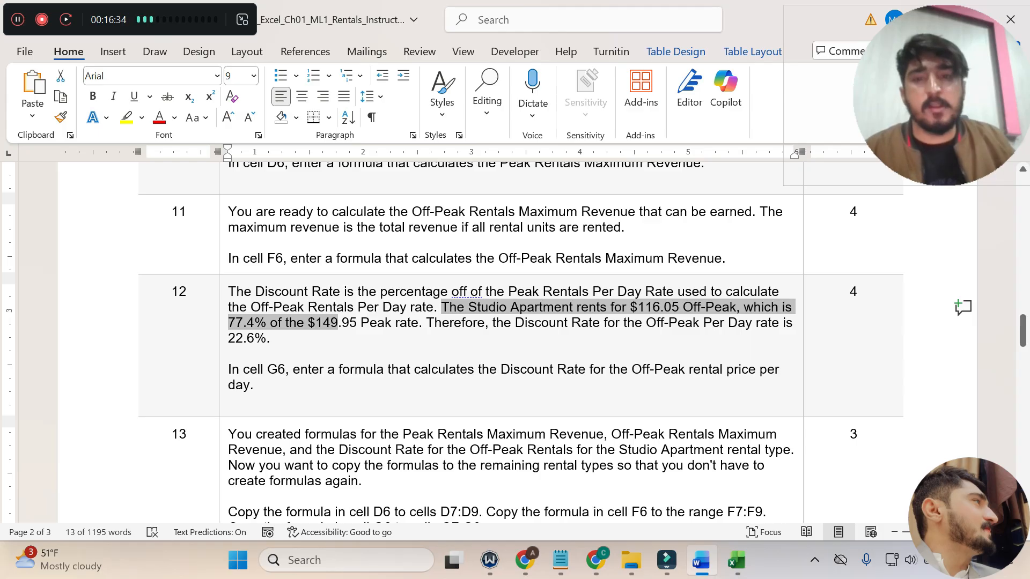
{"action": "left_click_drag", "start_coordinate": [342, 323], "coordinate": [283, 338]}
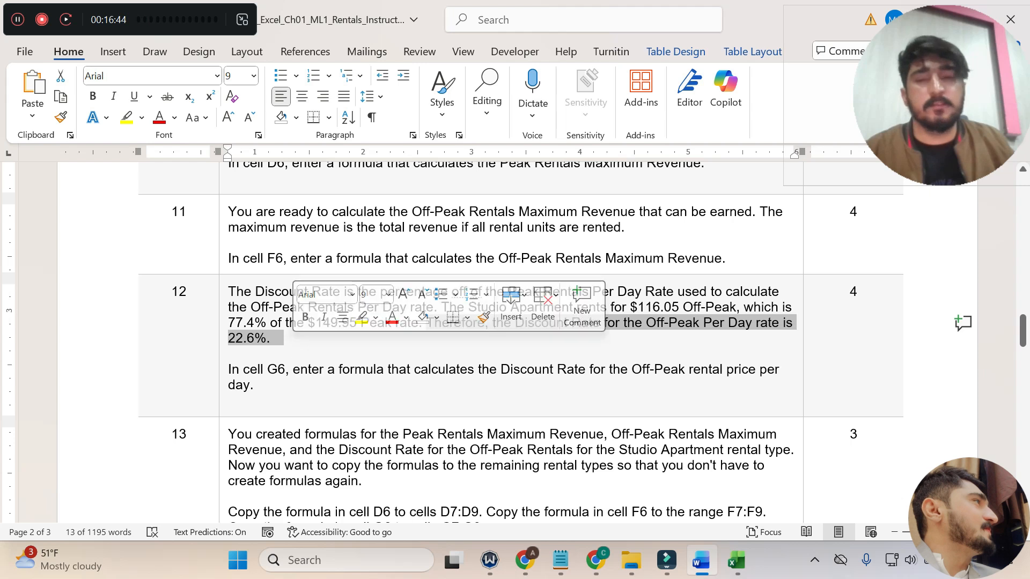
{"action": "left_click_drag", "start_coordinate": [229, 370], "coordinate": [250, 384]}
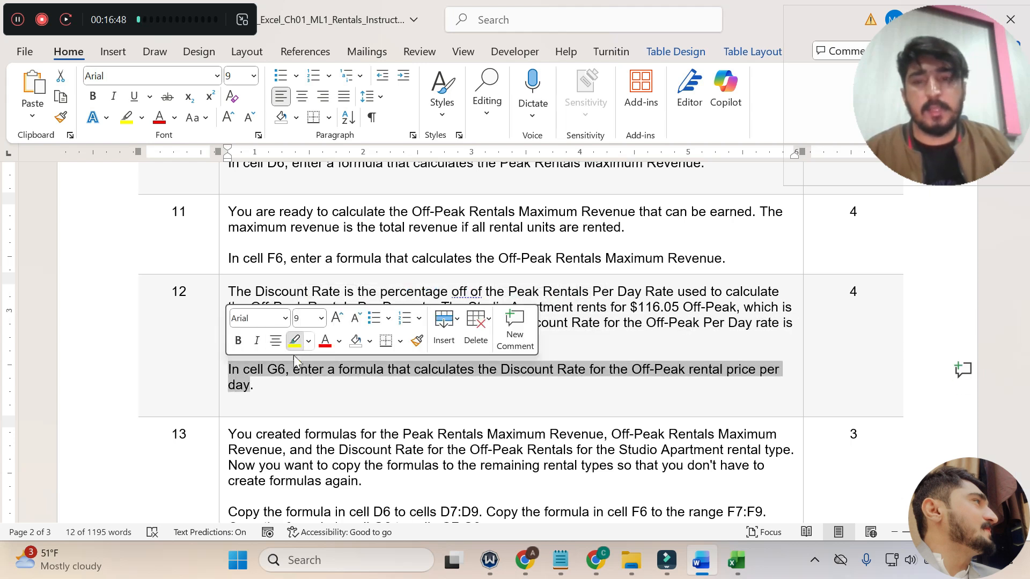
{"action": "left_click", "coordinate": [294, 337]}
{"action": "left_click", "coordinate": [294, 378]}
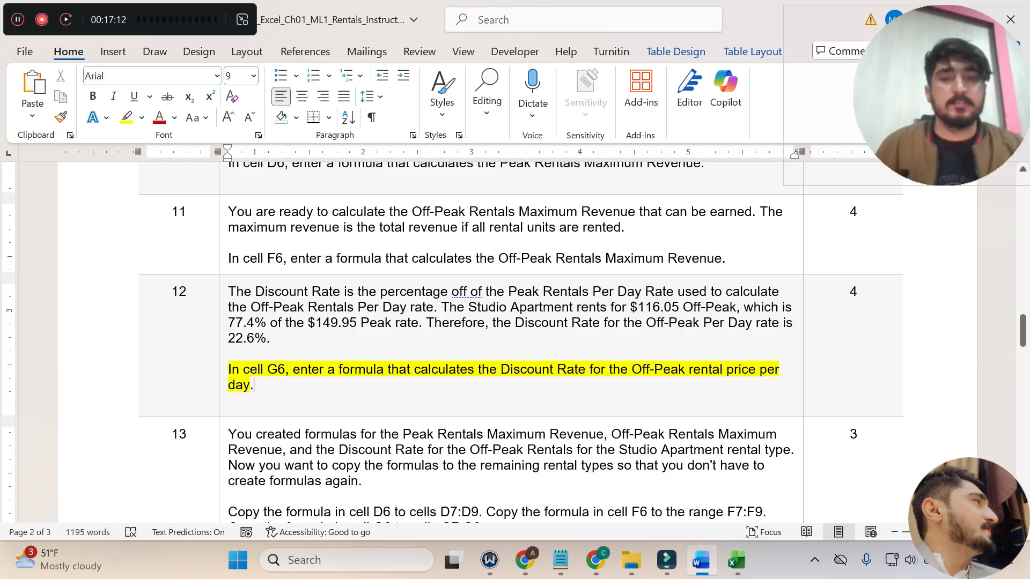
Switch to Excel and enter the formula =1-E6/C6 in cell G6 for the Studio Apartment's Off-Peak Discount Rate.
{"action": "left_click", "coordinate": [731, 553]}
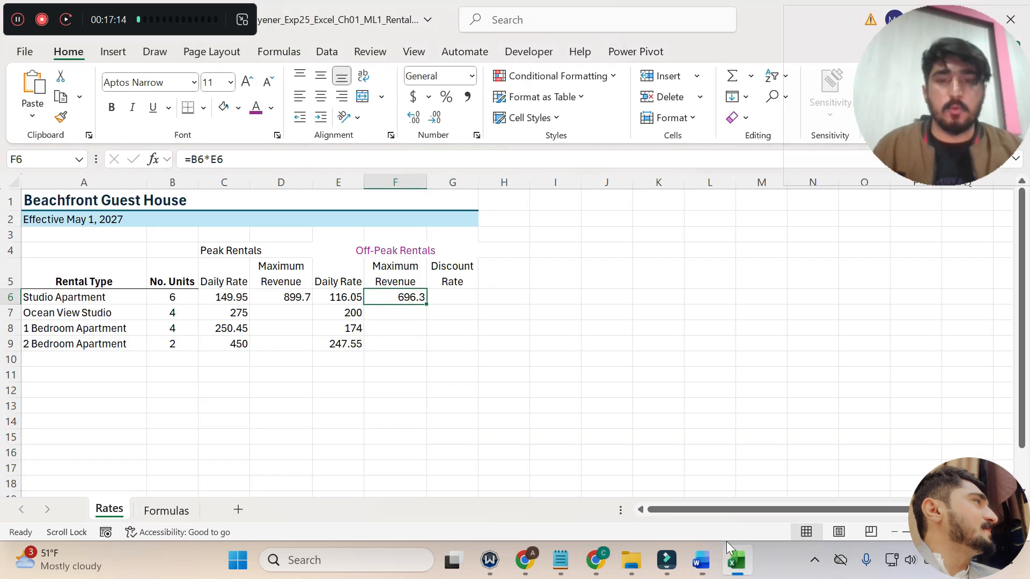
{"action": "left_click", "coordinate": [445, 297]}
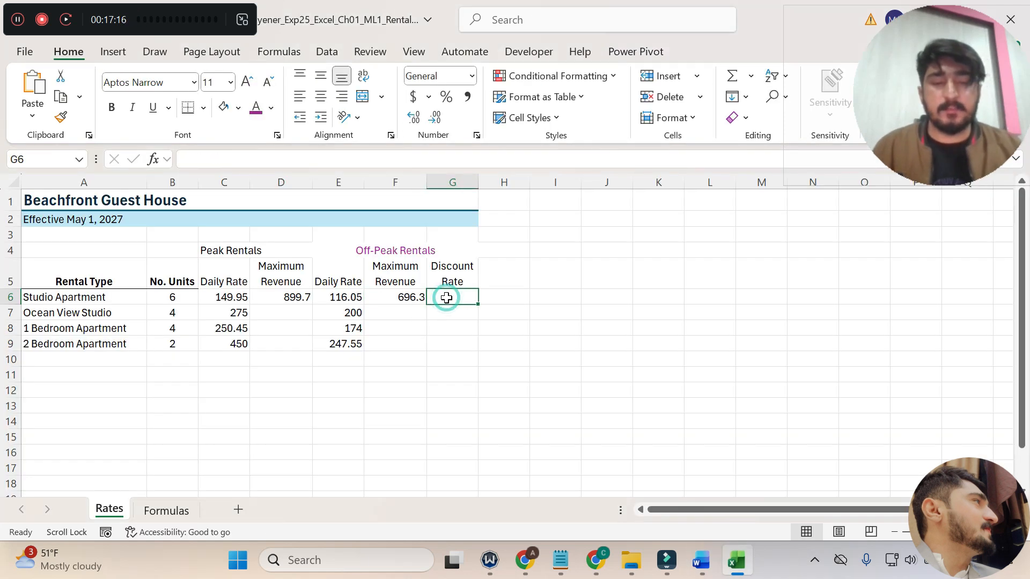
{"action": "type", "text": "="}
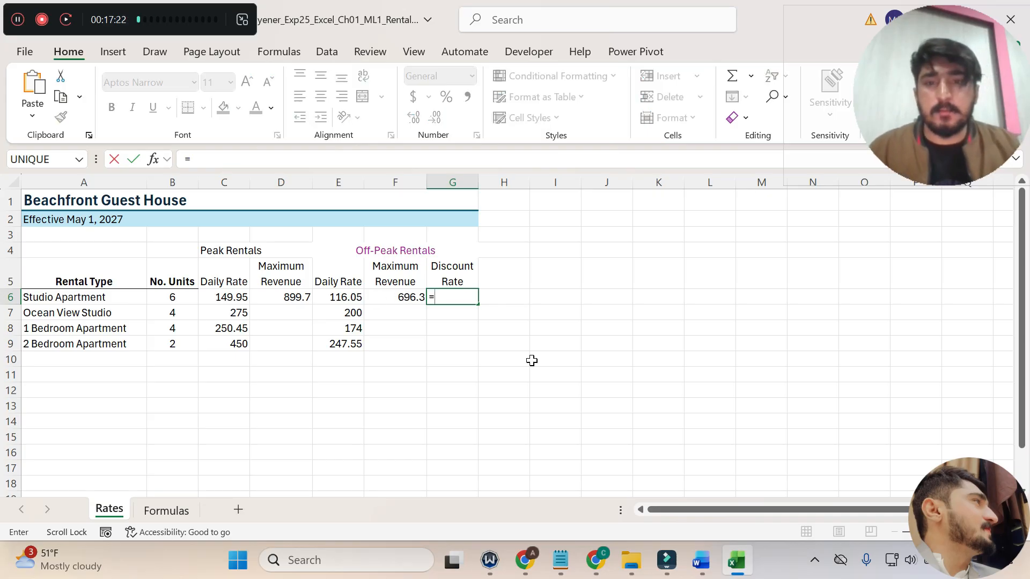
{"action": "left_click", "coordinate": [701, 560]}
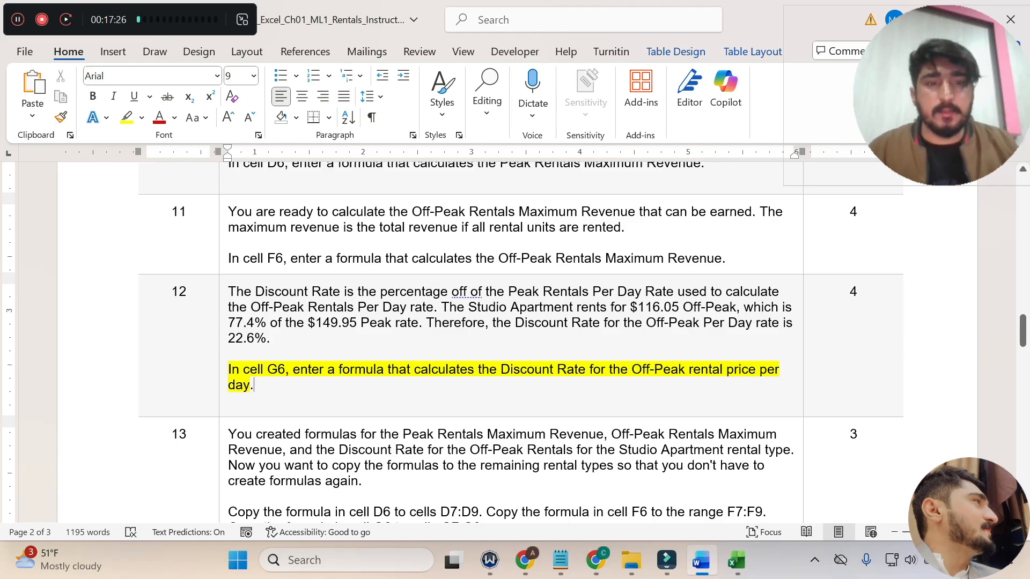
{"action": "left_click", "coordinate": [737, 560]}
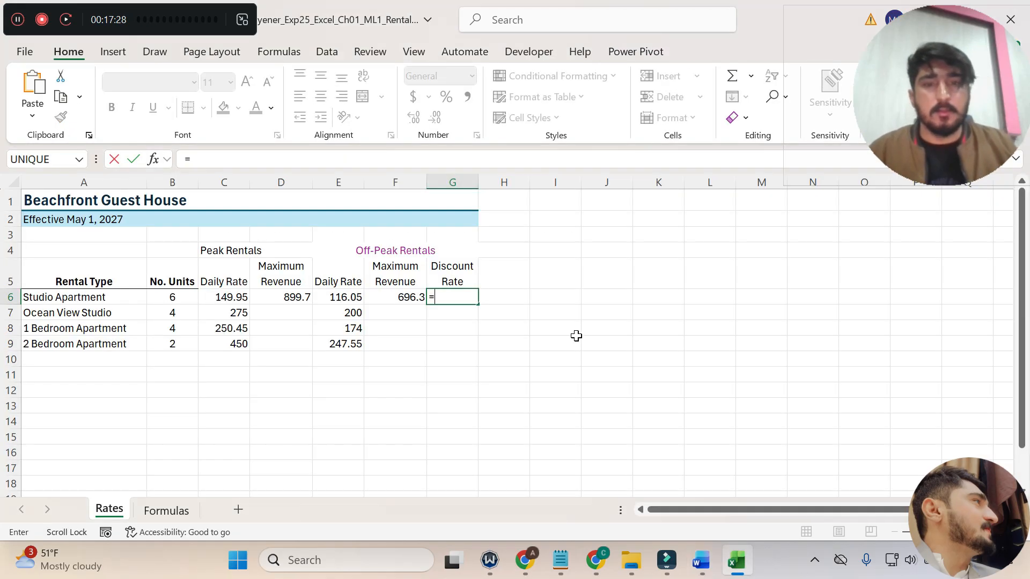
{"action": "type", "text": "1"}
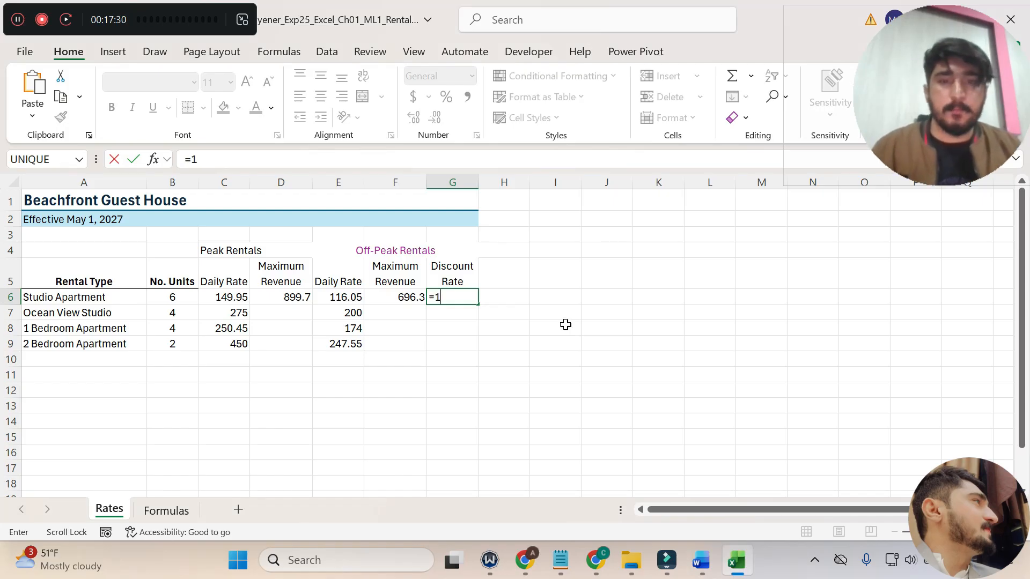
{"action": "type", "text": "-"}
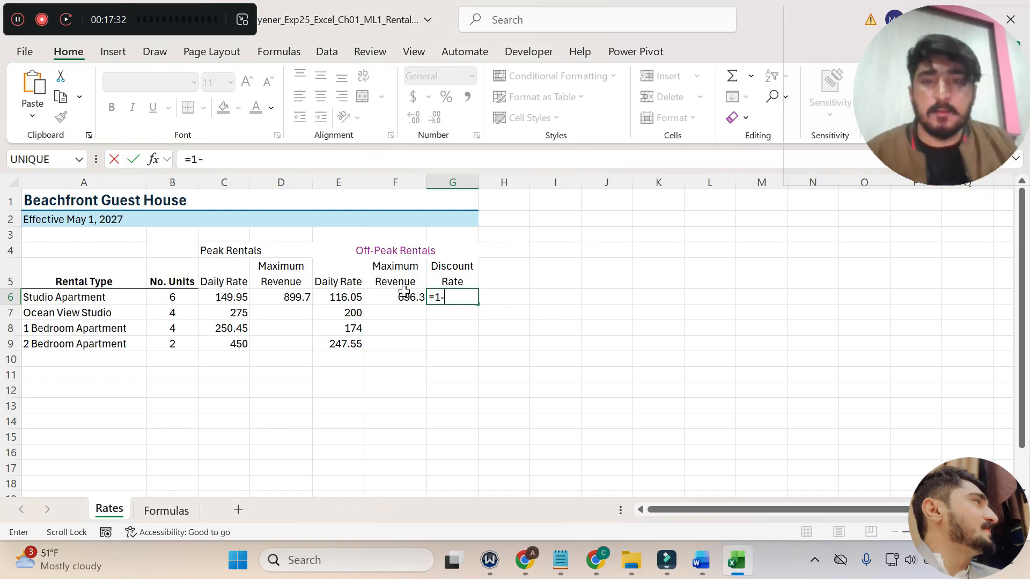
{"action": "left_click", "coordinate": [347, 299]}
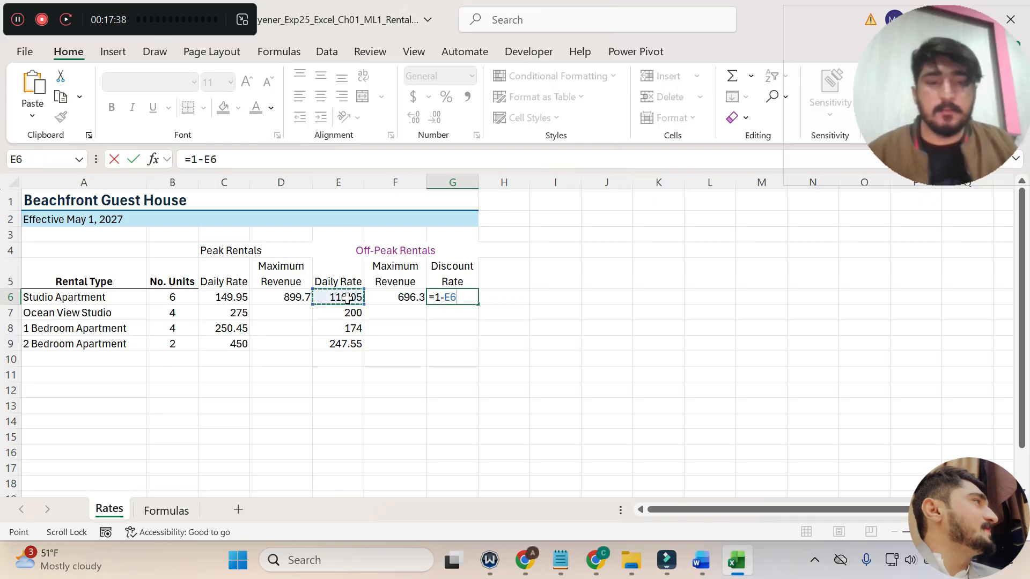
{"action": "type", "text": "/"}
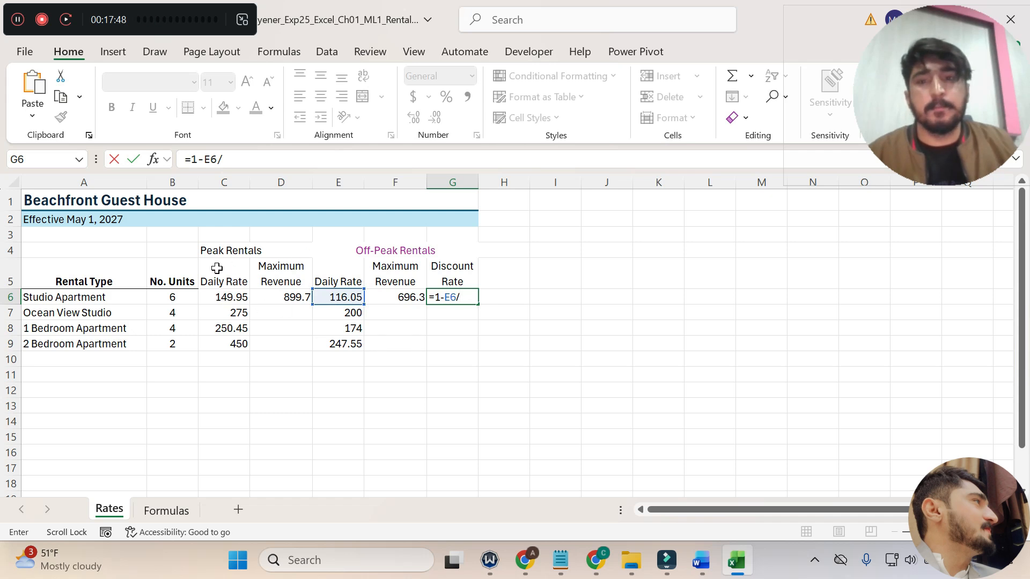
{"action": "left_click", "coordinate": [218, 297]}
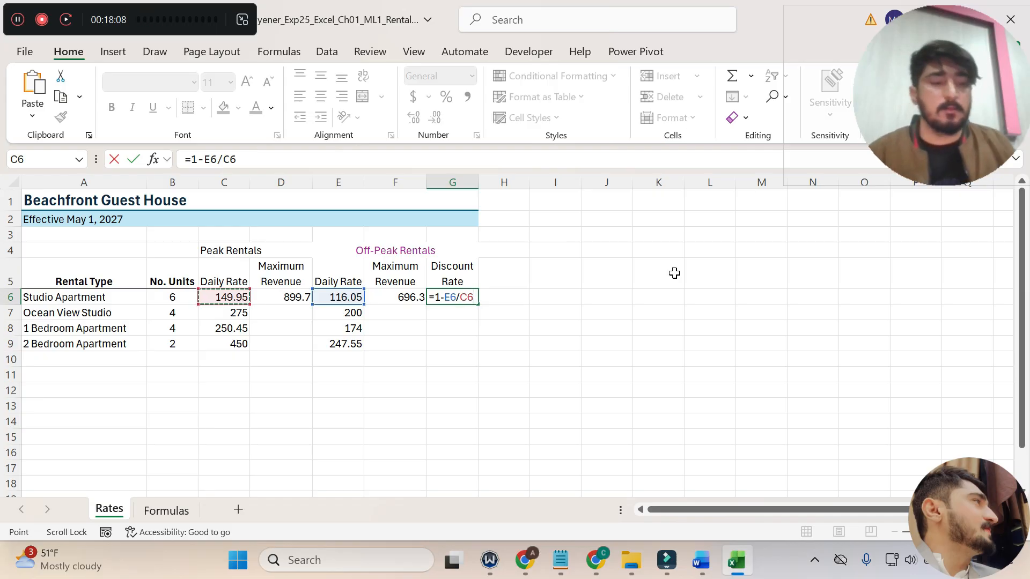
{"action": "key", "text": "Return"}
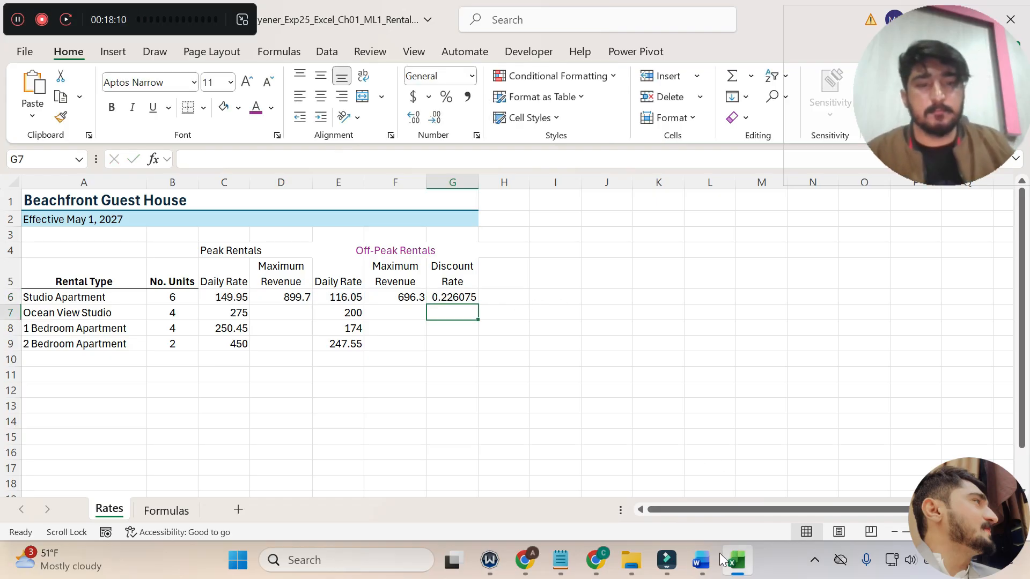
Switch to Word, undo the step 12 highlight, read step 13's explanation, and highlight its instruction for copying the formulas in yellow.
{"action": "left_click", "coordinate": [702, 559]}
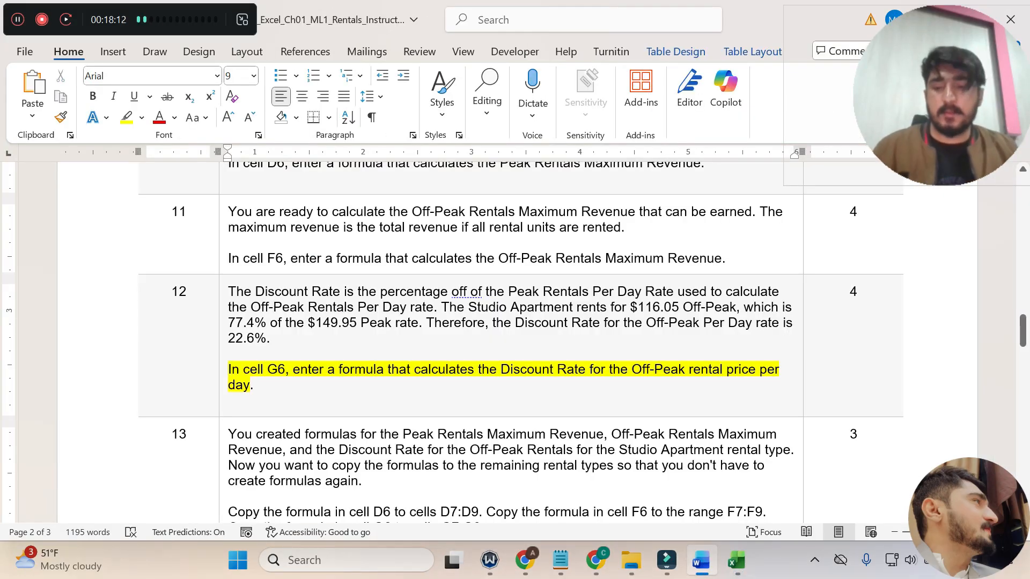
{"action": "key", "text": "ctrl+z"}
{"action": "scroll", "coordinate": [526, 373], "scroll_direction": "down", "scroll_amount": 3}
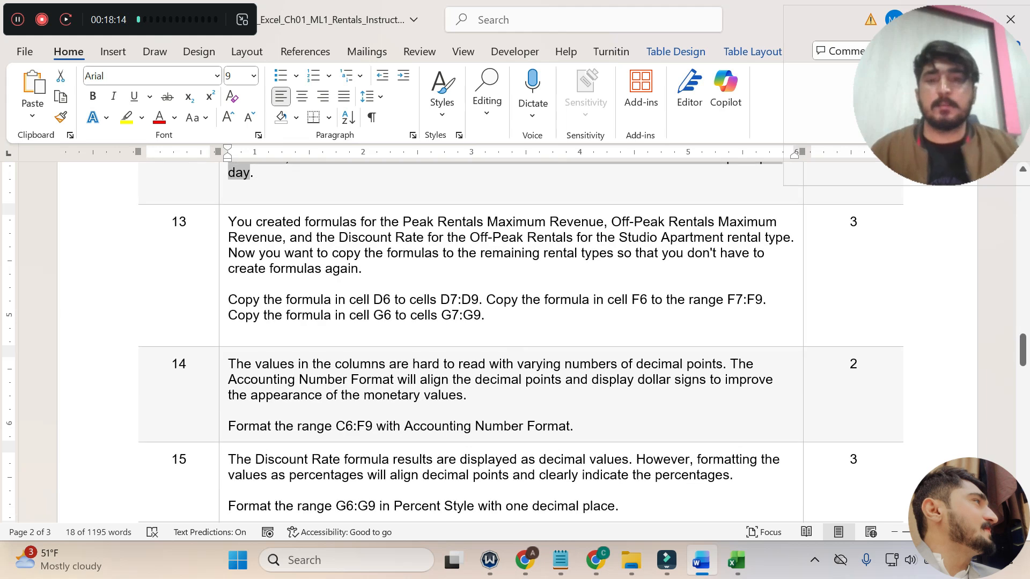
{"action": "left_click_drag", "start_coordinate": [228, 222], "coordinate": [790, 238]}
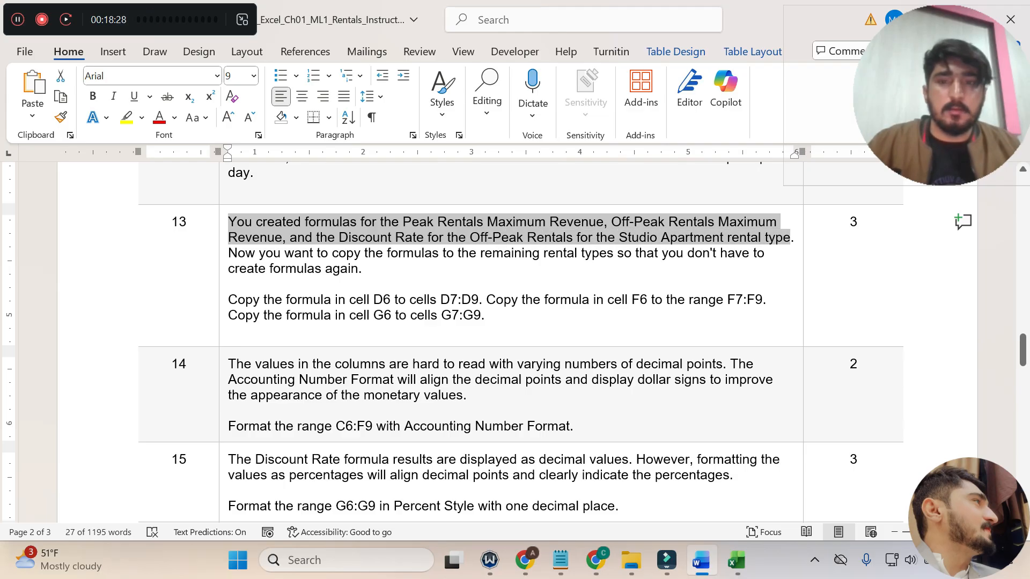
{"action": "left_click_drag", "start_coordinate": [228, 253], "coordinate": [365, 268]}
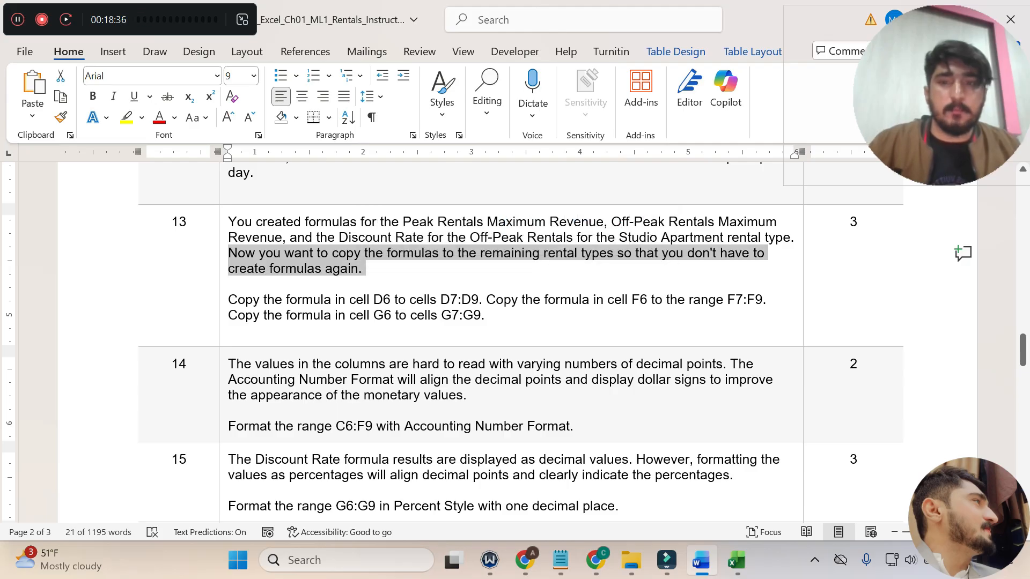
{"action": "left_click_drag", "start_coordinate": [228, 299], "coordinate": [498, 316]}
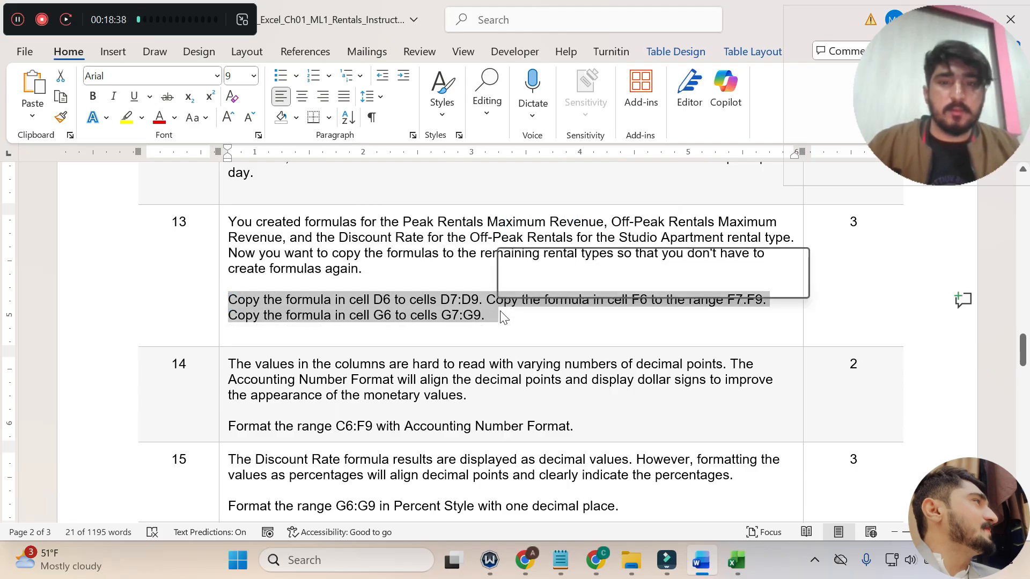
{"action": "left_click", "coordinate": [562, 285]}
{"action": "left_click", "coordinate": [441, 300]}
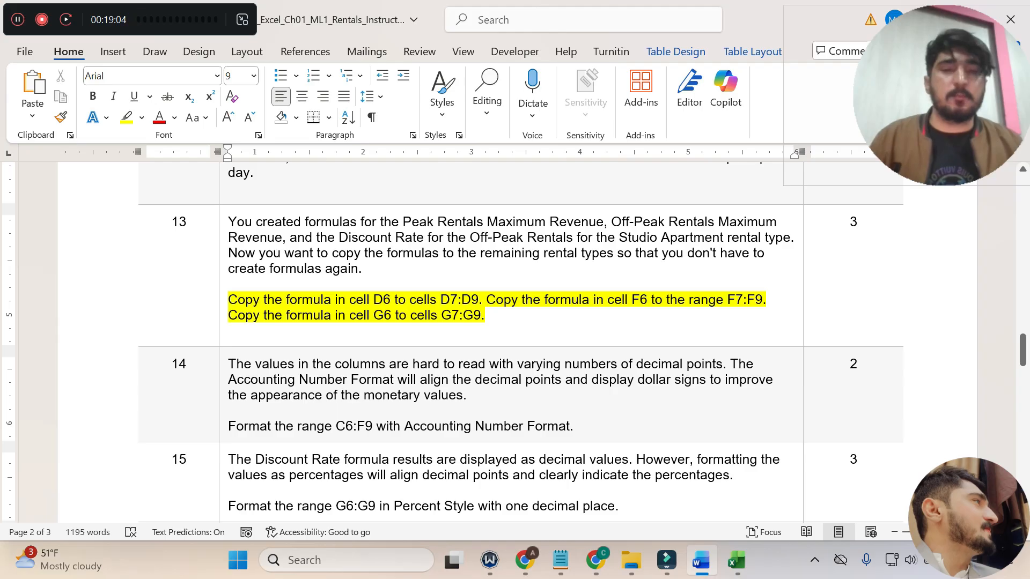
Switch to Excel and copy the Peak Maximum Revenue formula from D6 to D7:D9, filling without formatting.
{"action": "left_click", "coordinate": [736, 560]}
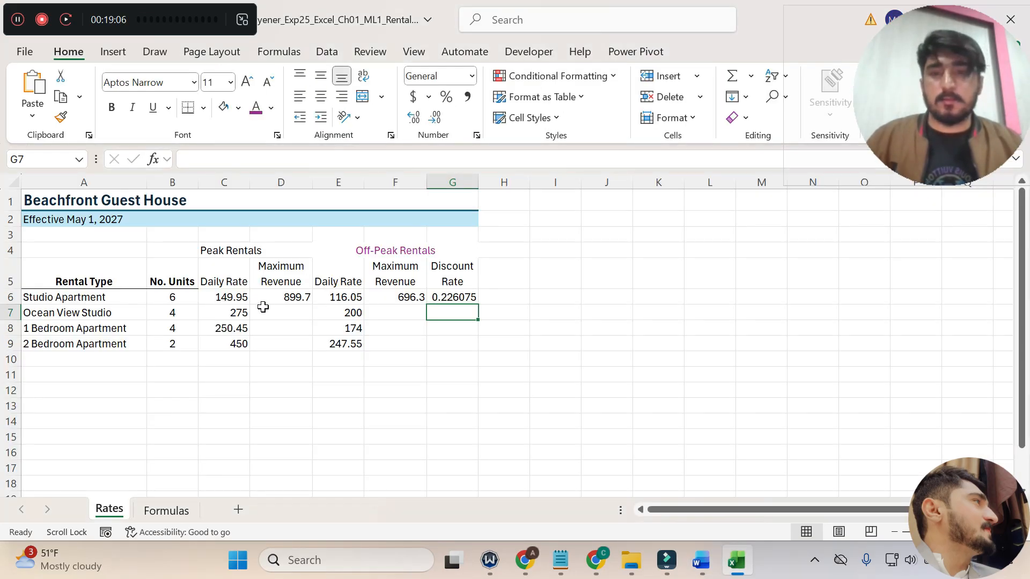
{"action": "left_click", "coordinate": [292, 296]}
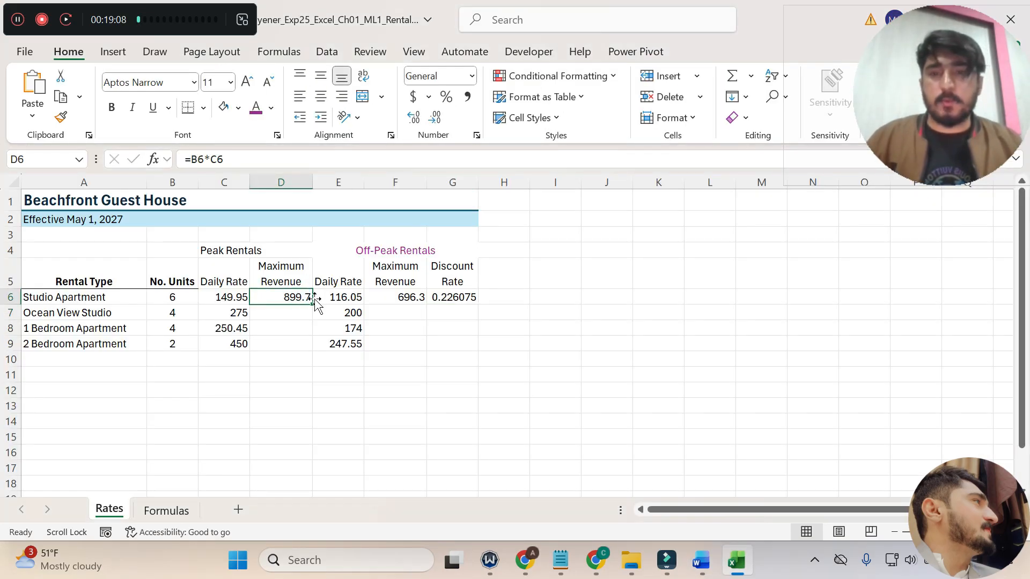
{"action": "left_click_drag", "start_coordinate": [314, 304], "coordinate": [308, 352]}
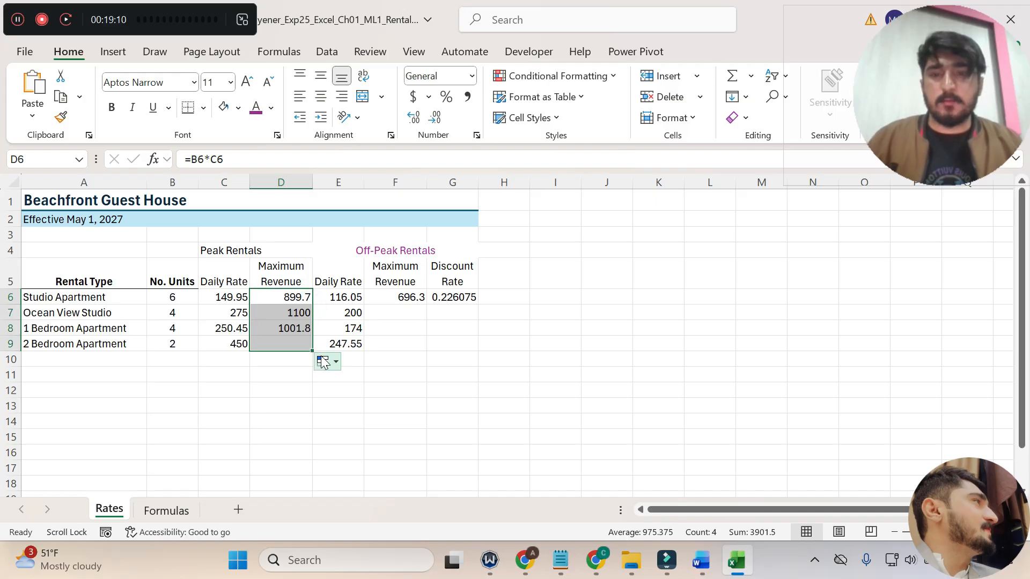
{"action": "left_click", "coordinate": [336, 362]}
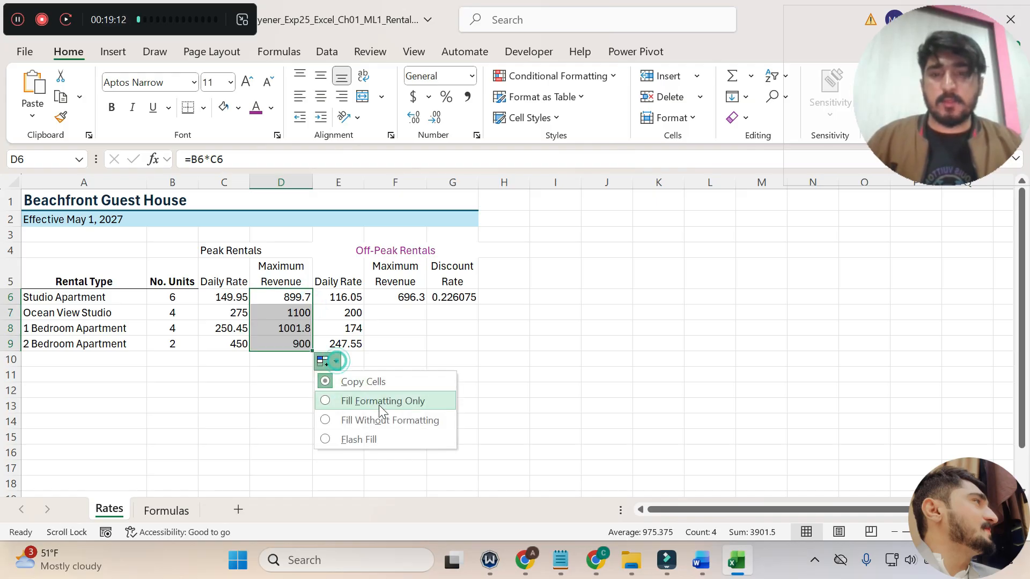
{"action": "left_click", "coordinate": [360, 424]}
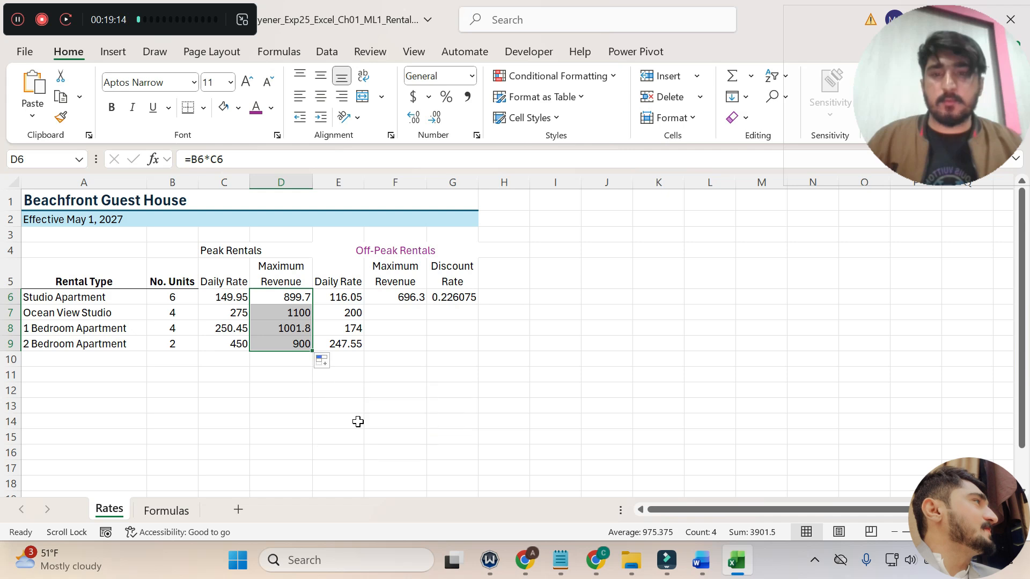
Check step 13 in Word, return to Excel, and copy the Off-Peak Maximum Revenue formula from F6 to F7:F9 without formatting.
{"action": "left_click", "coordinate": [707, 567]}
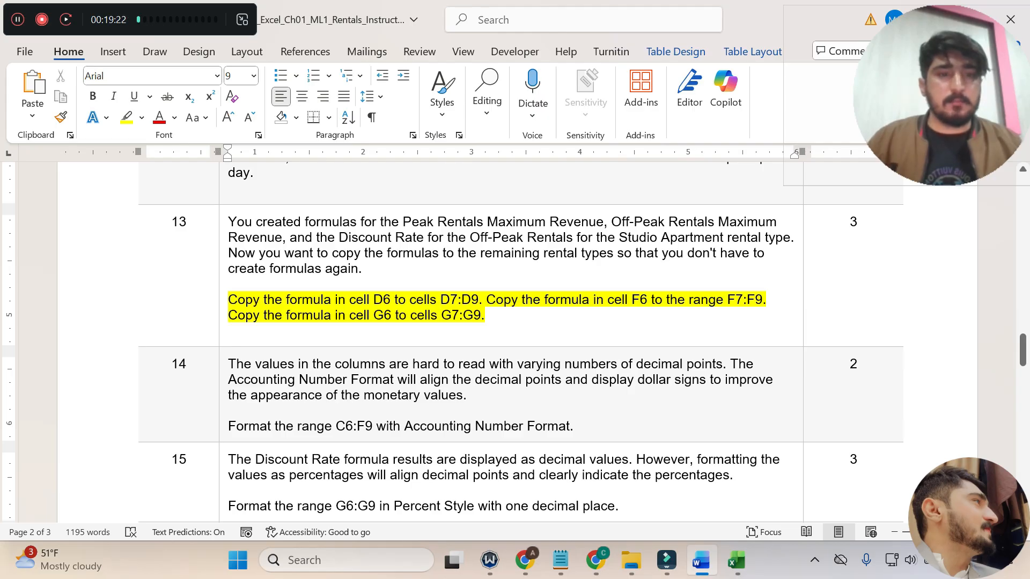
{"action": "left_click", "coordinate": [736, 561]}
{"action": "left_click", "coordinate": [393, 298]}
{"action": "left_click_drag", "start_coordinate": [424, 308], "coordinate": [434, 349]}
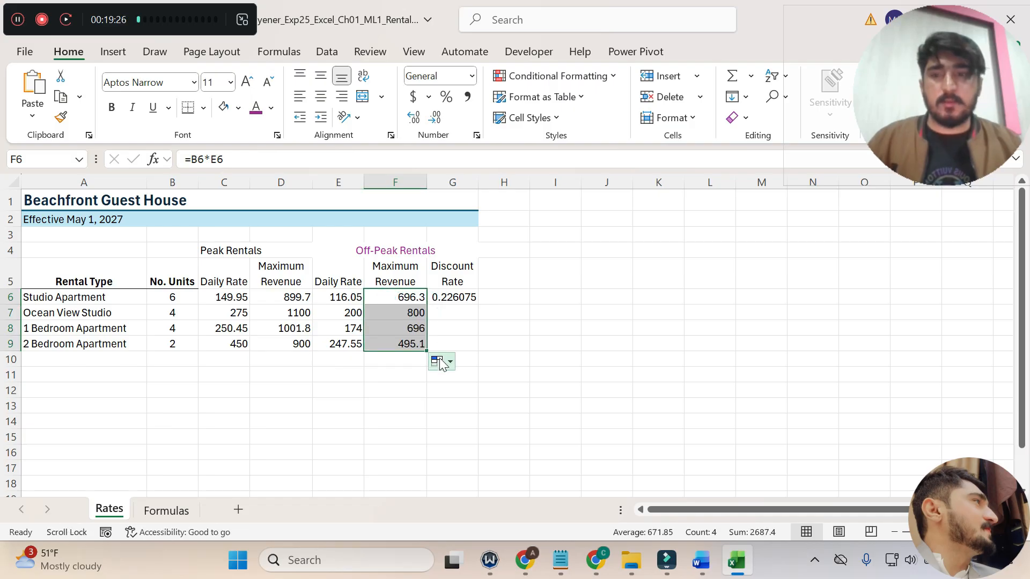
{"action": "left_click", "coordinate": [448, 361]}
{"action": "left_click", "coordinate": [459, 420]}
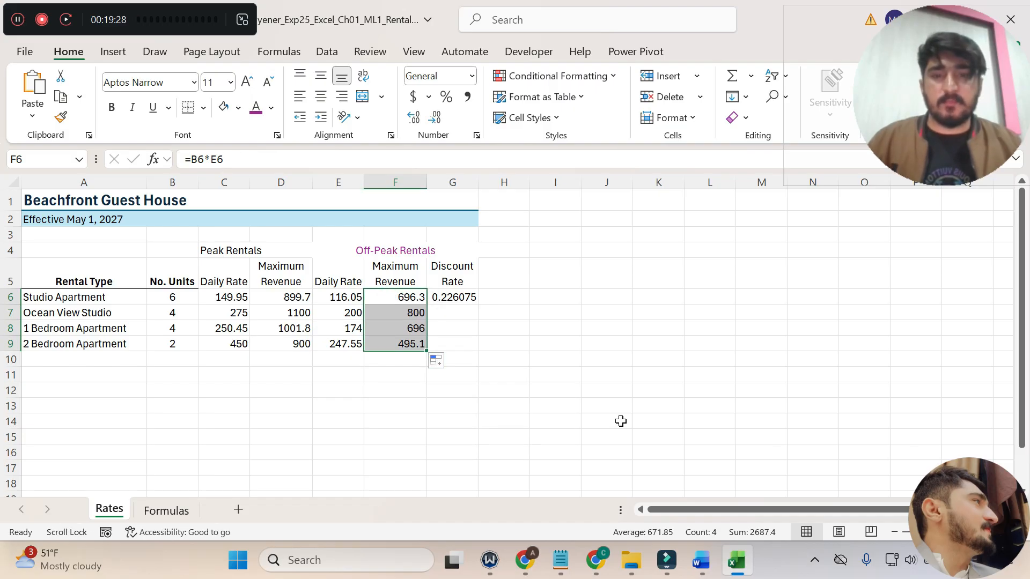
Recheck step 13 in Word, return to Excel, and copy the Discount Rate formula from G6 to G7:G9 without formatting.
{"action": "left_click", "coordinate": [701, 561]}
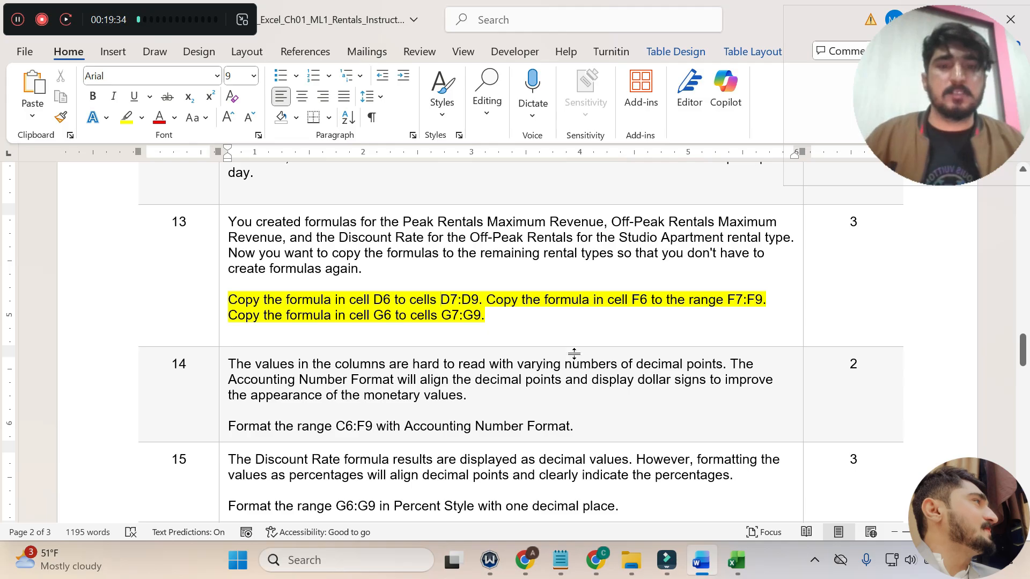
{"action": "key", "text": "alt+Tab"}
{"action": "left_click", "coordinate": [470, 301]}
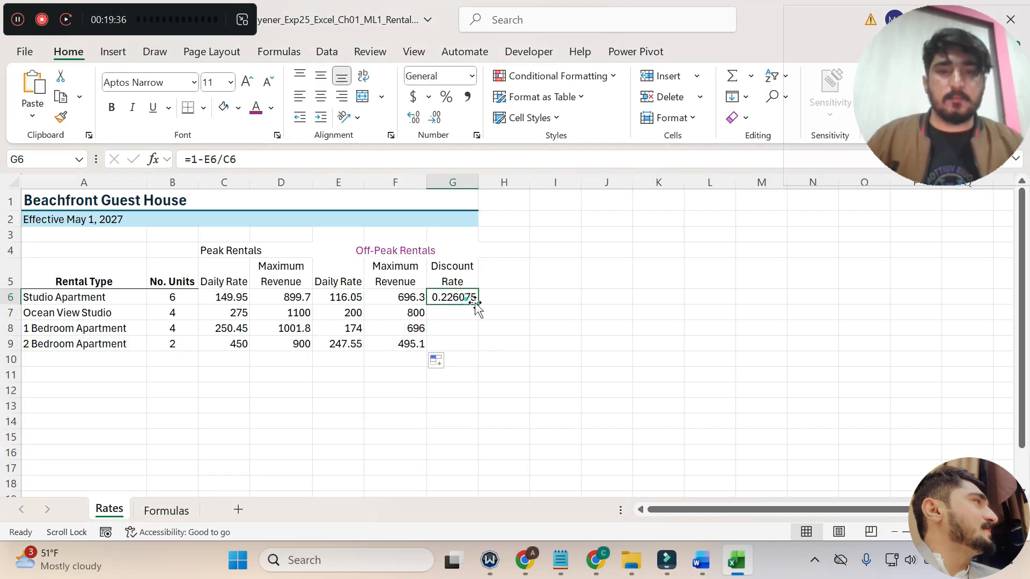
{"action": "left_click_drag", "start_coordinate": [478, 305], "coordinate": [478, 351]}
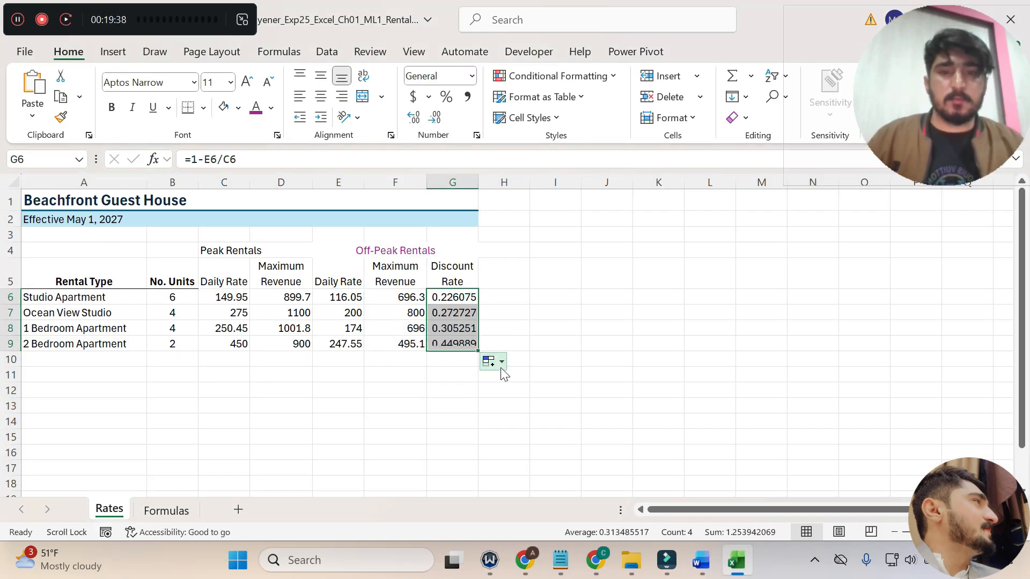
{"action": "left_click", "coordinate": [502, 368]}
{"action": "left_click", "coordinate": [545, 417]}
Switch to Word, undo the step 13 highlight, read step 14, and highlight its C6:F9 Accounting Number Format instruction in yellow.
{"action": "left_click", "coordinate": [709, 564]}
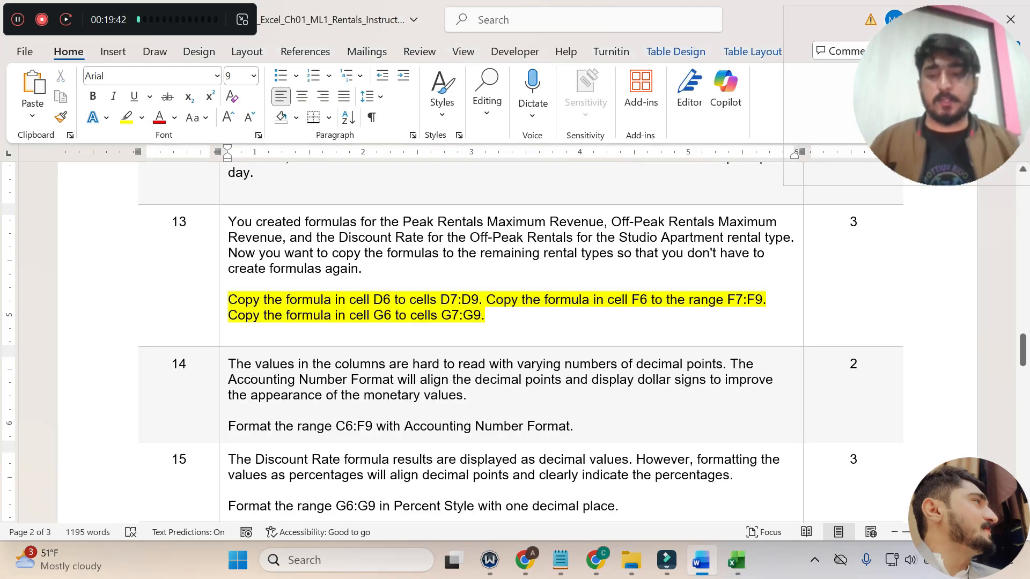
{"action": "triple_click", "coordinate": [257, 301]}
{"action": "scroll", "coordinate": [220, 257], "scroll_direction": "down", "scroll_amount": 3}
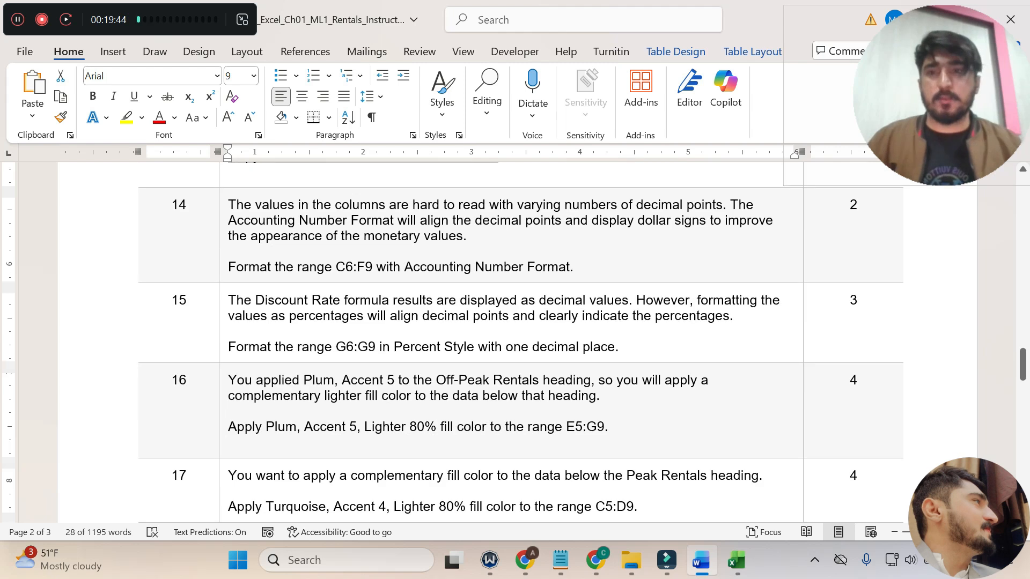
{"action": "left_click_drag", "start_coordinate": [228, 205], "coordinate": [722, 205]}
{"action": "left_click_drag", "start_coordinate": [709, 221], "coordinate": [470, 237]}
{"action": "left_click_drag", "start_coordinate": [229, 267], "coordinate": [573, 267]}
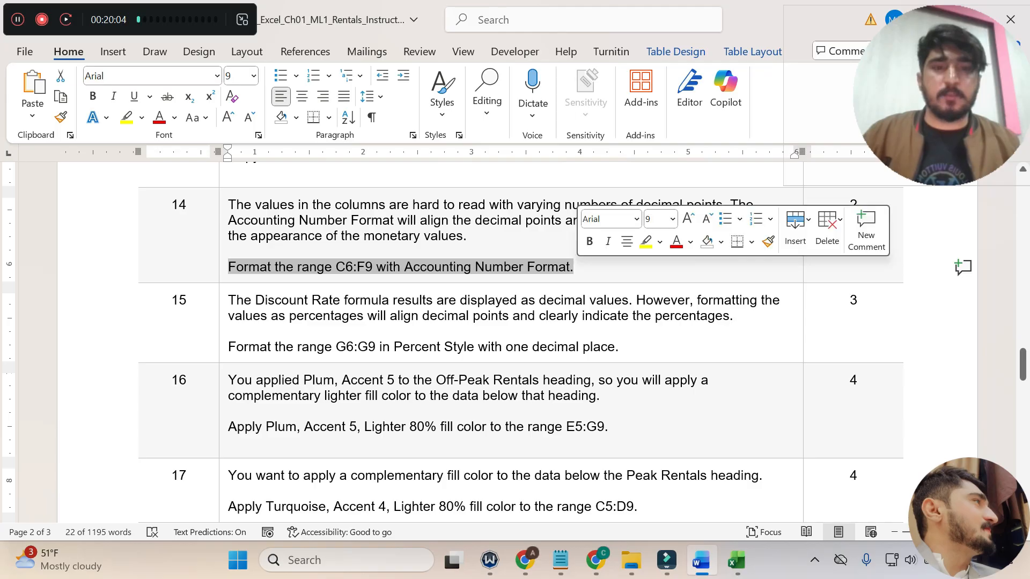
{"action": "left_click", "coordinate": [651, 239]}
{"action": "left_click", "coordinate": [455, 309]}
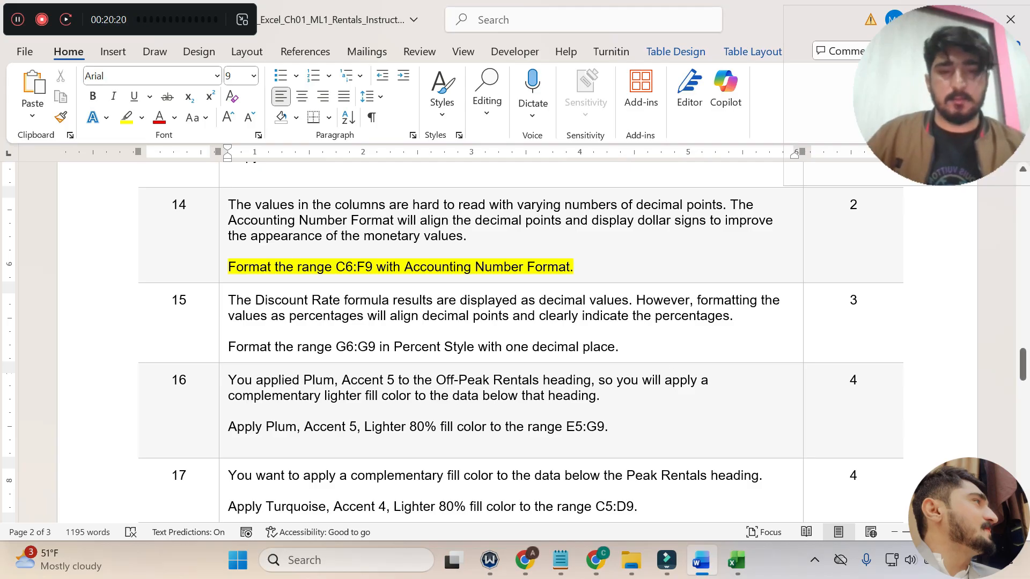
Take the range C6:F9 from step 14, switch to Excel, and format C6:F9 with Accounting Number Format.
{"action": "double_click", "coordinate": [340, 267]}
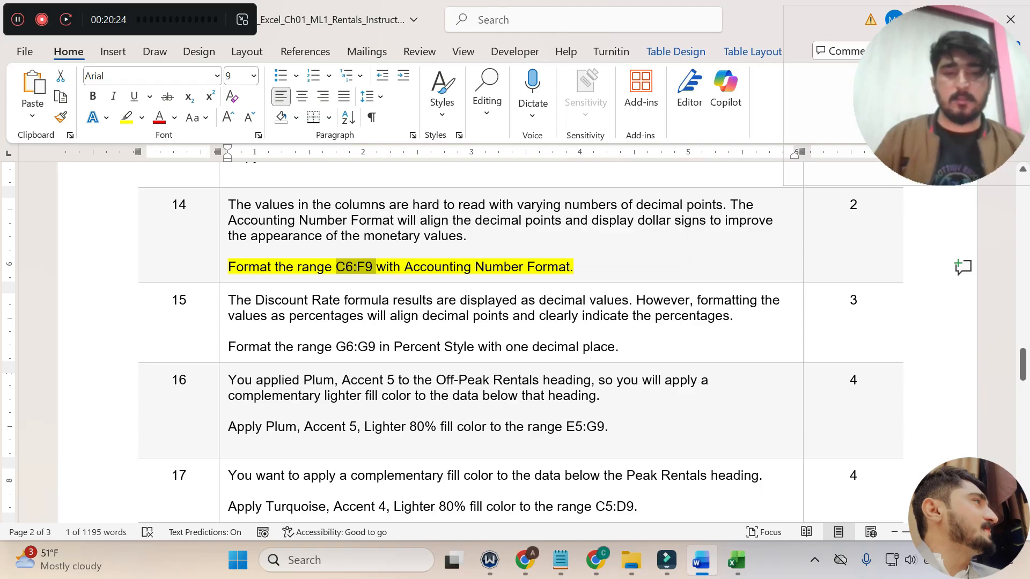
{"action": "left_click", "coordinate": [736, 560]}
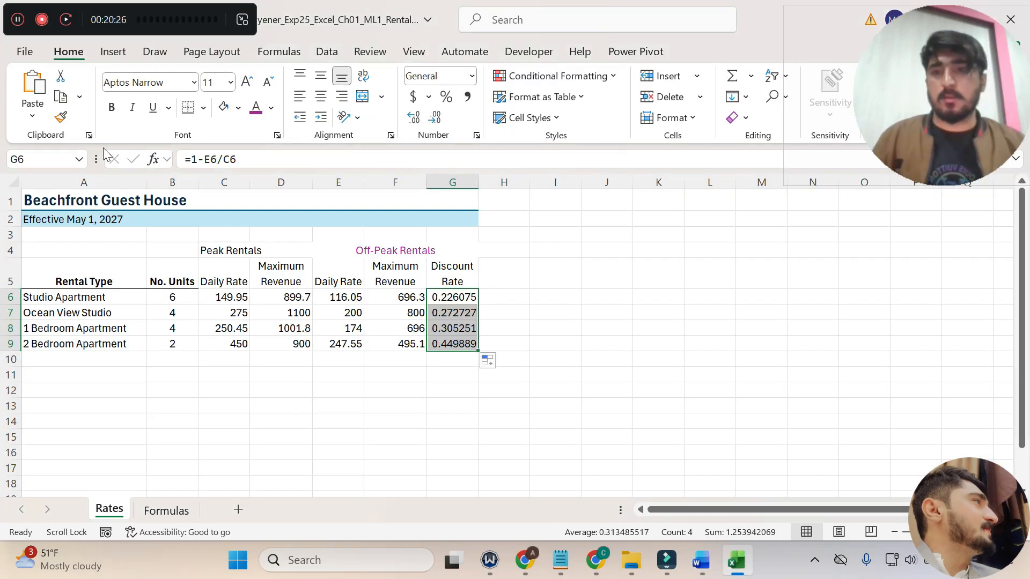
{"action": "left_click", "coordinate": [49, 160]}
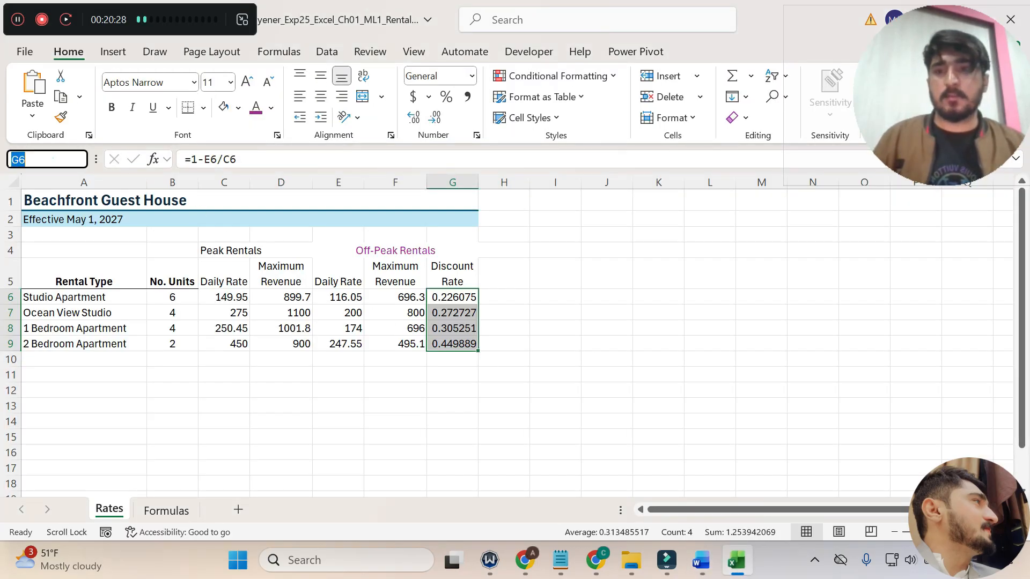
{"action": "type", "text": "C6:F9"}
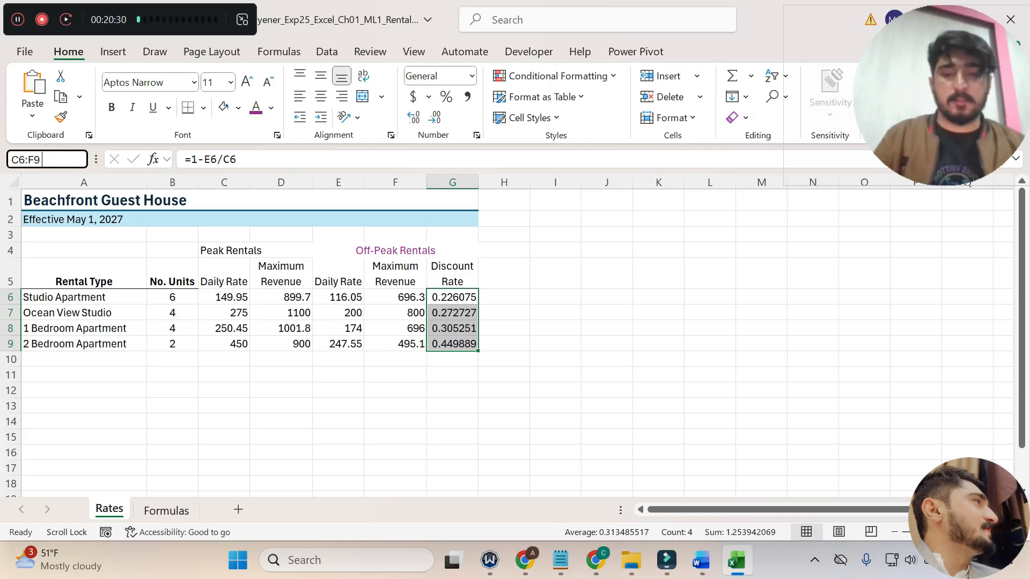
{"action": "key", "text": "Return"}
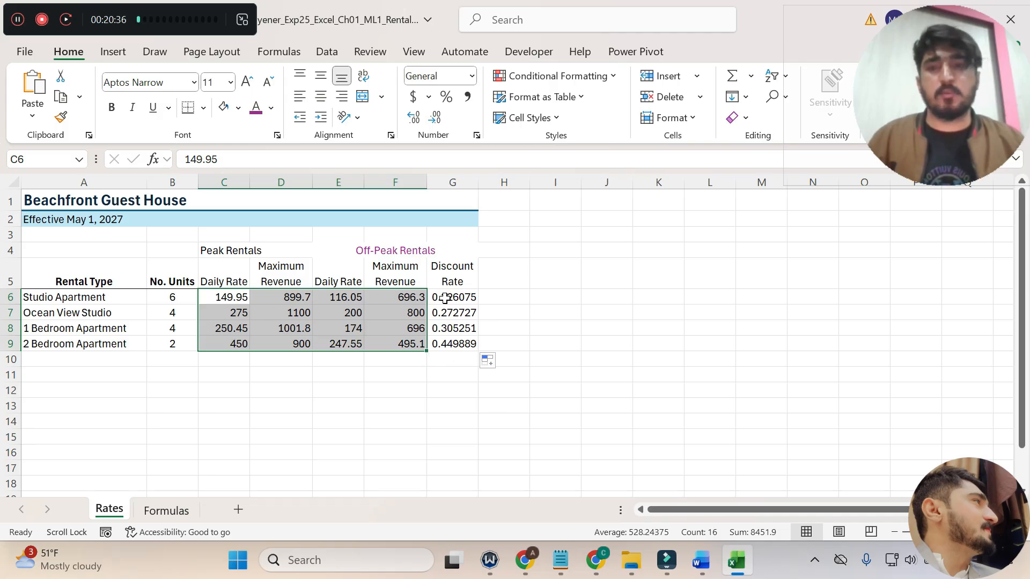
{"action": "left_click", "coordinate": [701, 560]}
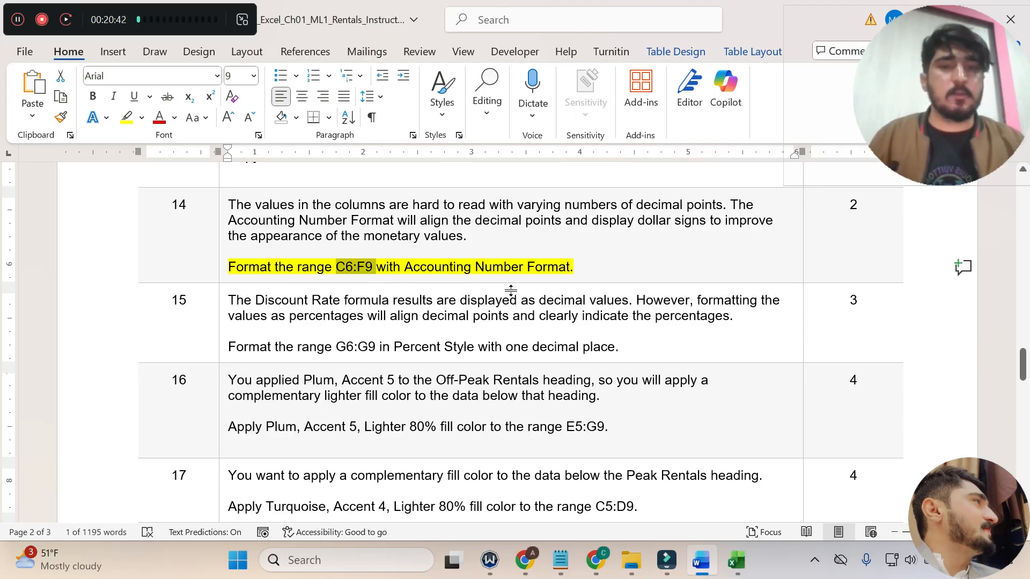
{"action": "left_click", "coordinate": [736, 560]}
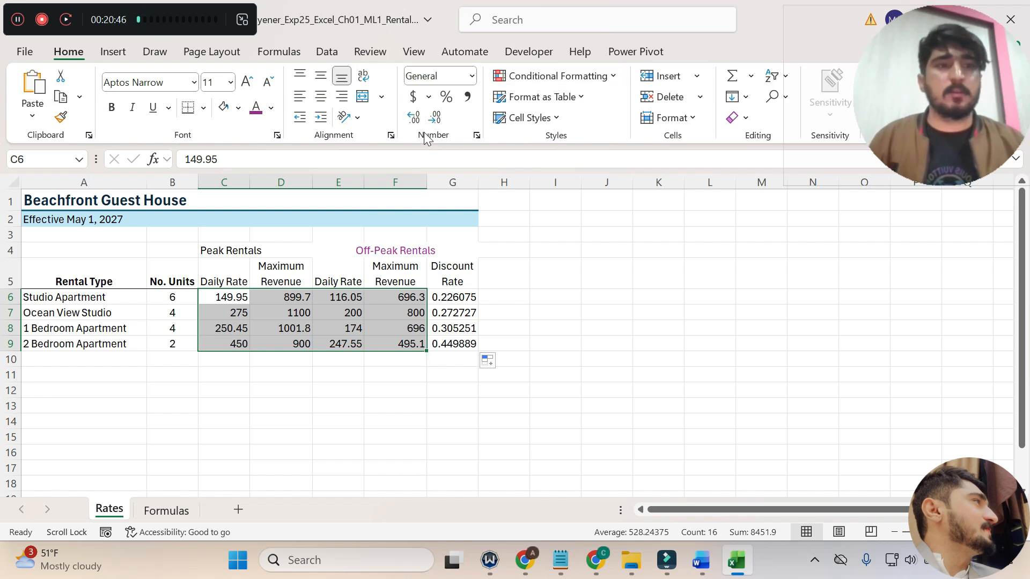
{"action": "left_click", "coordinate": [414, 97]}
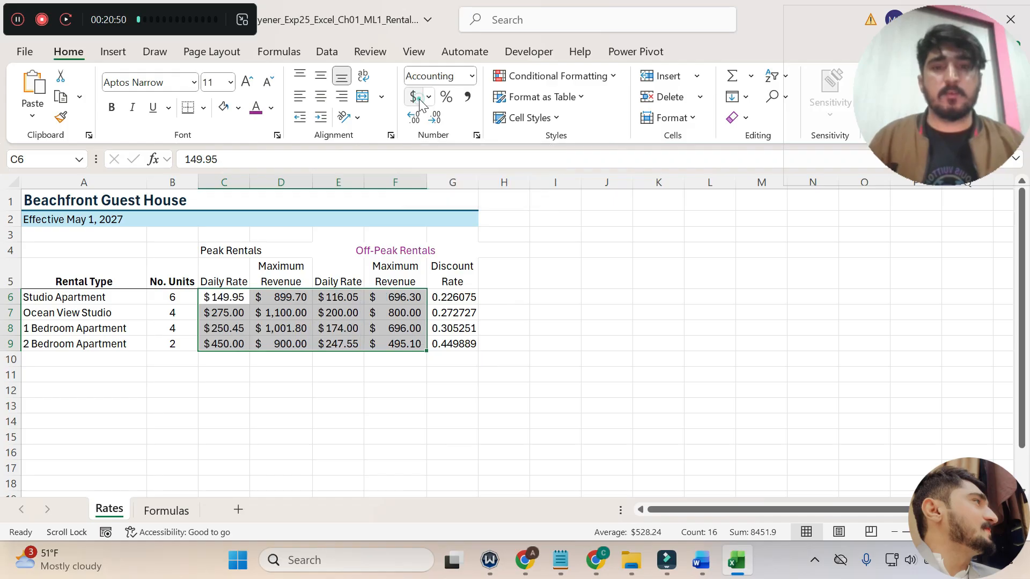
Switch to Word, undo the step 14 highlight, read step 15, and highlight its G6:G9 Percent Style instruction in yellow.
{"action": "left_click", "coordinate": [701, 560]}
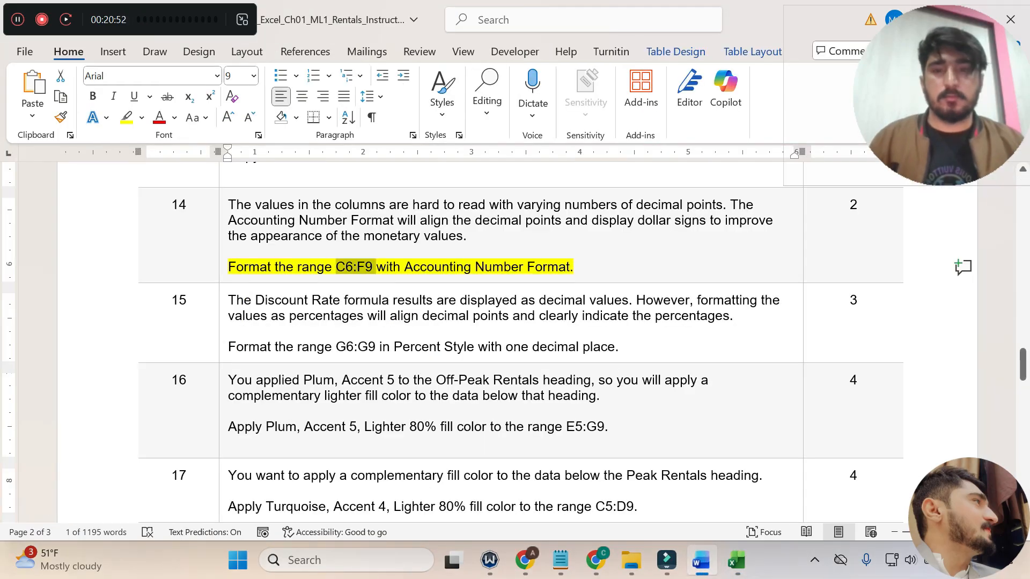
{"action": "key", "text": "ctrl+z"}
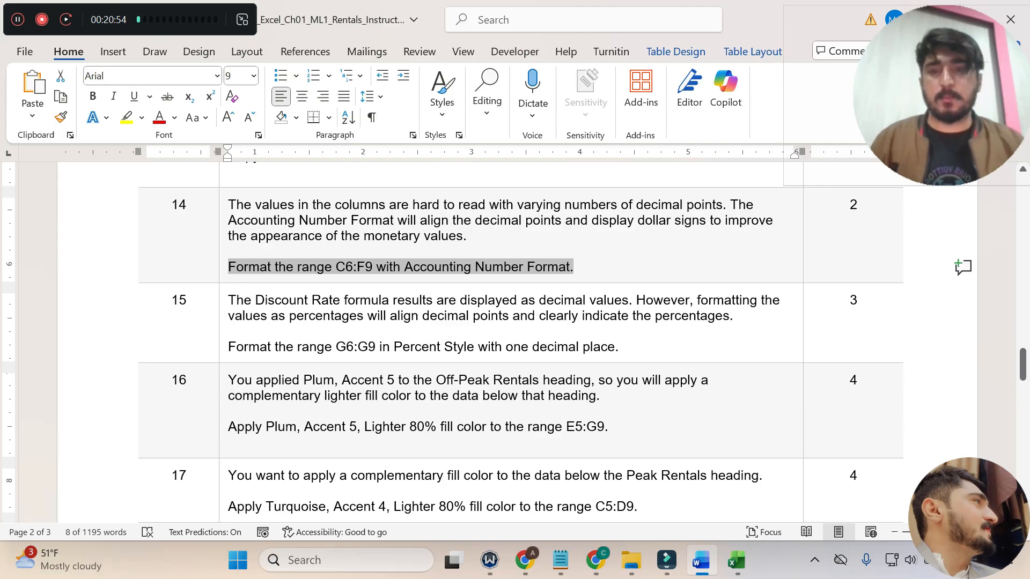
{"action": "left_click_drag", "start_coordinate": [229, 300], "coordinate": [730, 317]}
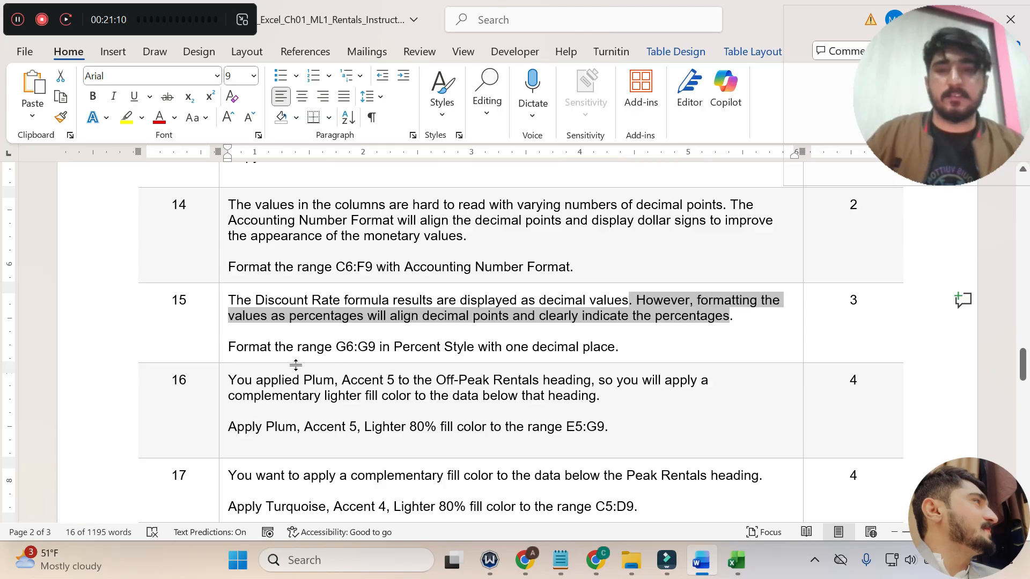
{"action": "left_click_drag", "start_coordinate": [231, 347], "coordinate": [622, 348]}
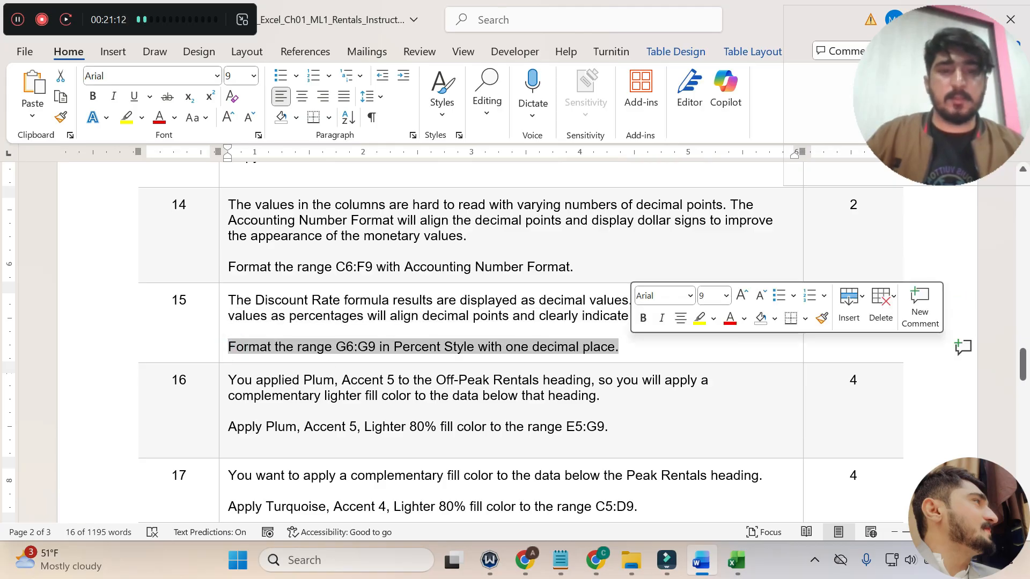
{"action": "left_click", "coordinate": [700, 319]}
{"action": "left_click", "coordinate": [603, 355]}
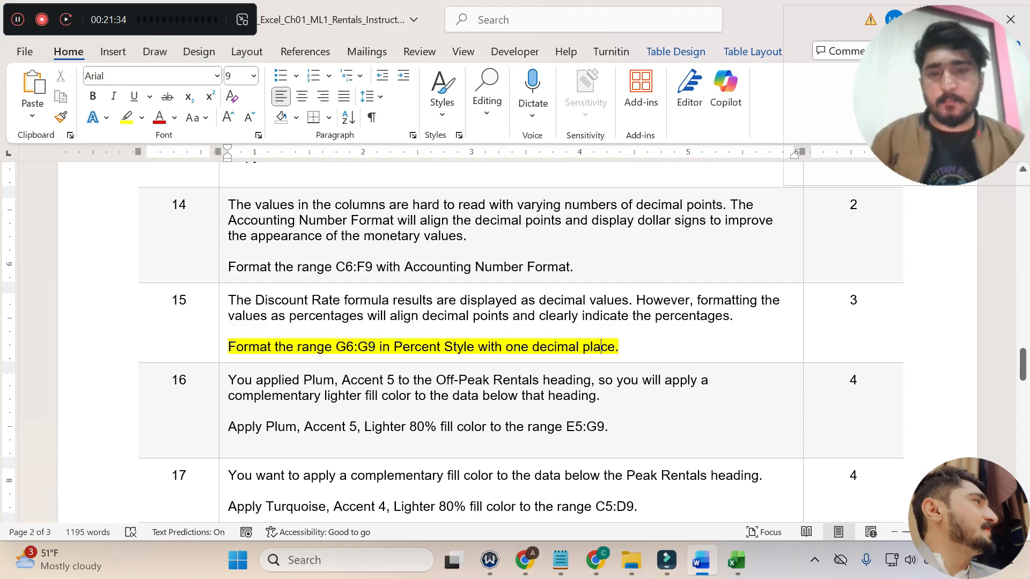
Copy the range reference from step 15, switch to Excel, and format G6:G9 in Percent Style with one decimal place.
{"action": "double_click", "coordinate": [356, 346]}
{"action": "key", "text": "ctrl+c"}
{"action": "left_click", "coordinate": [736, 560]}
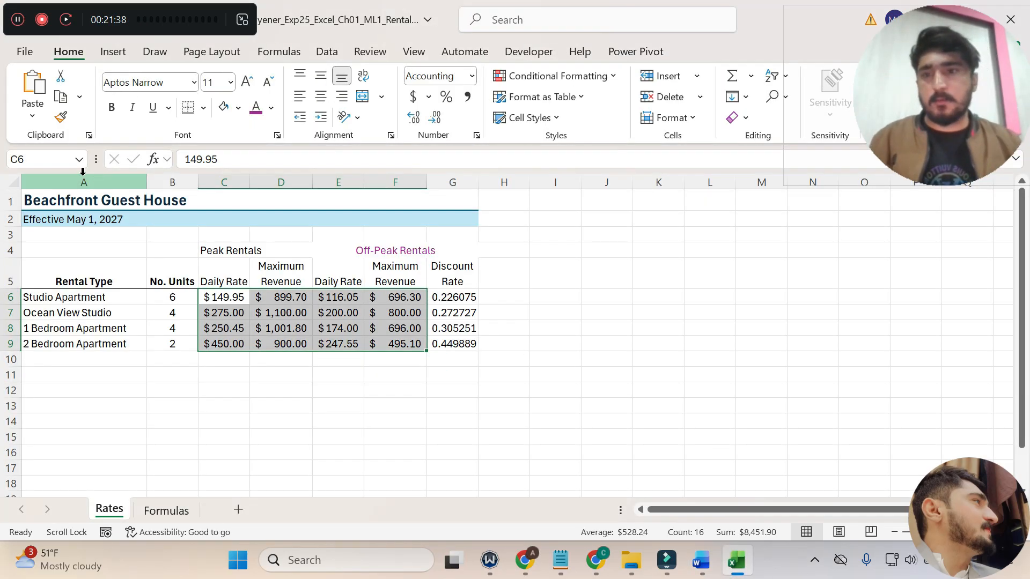
{"action": "left_click", "coordinate": [43, 159]}
{"action": "key", "text": "ctrl+v"}
{"action": "key", "text": "Return"}
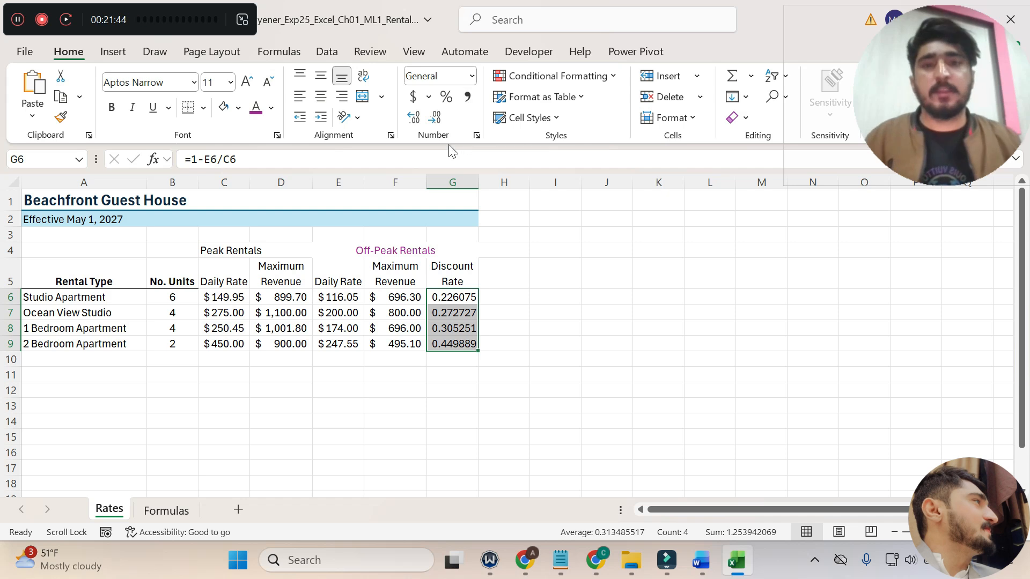
{"action": "left_click", "coordinate": [449, 97]}
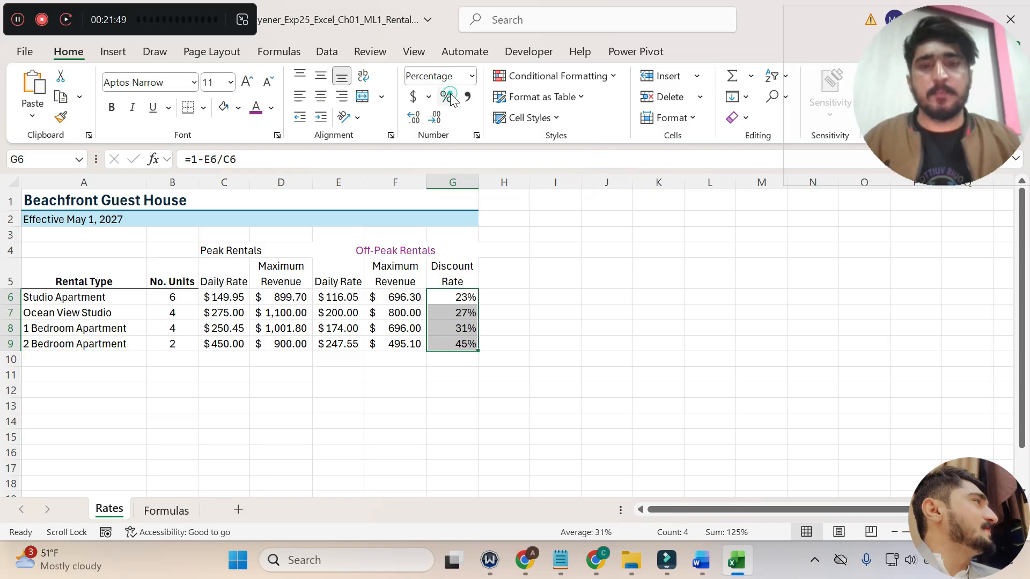
{"action": "left_click", "coordinate": [416, 118]}
Switch to Word, undo the step 15 highlight, read step 16, and highlight its E5:G9 fill color instruction in yellow.
{"action": "left_click", "coordinate": [701, 560]}
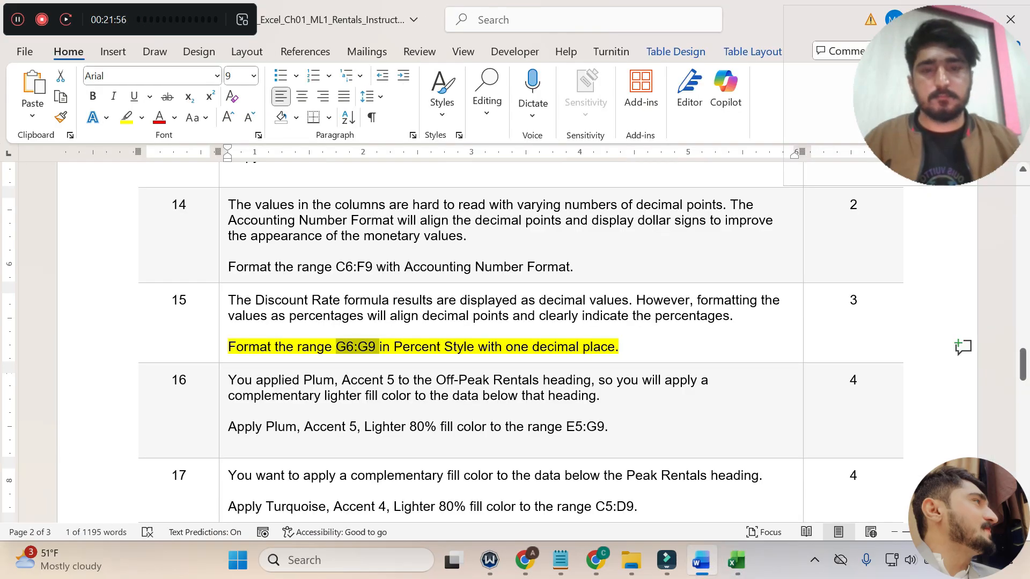
{"action": "key", "text": "ctrl+z"}
{"action": "scroll", "coordinate": [235, 263], "scroll_direction": "down", "scroll_amount": 2}
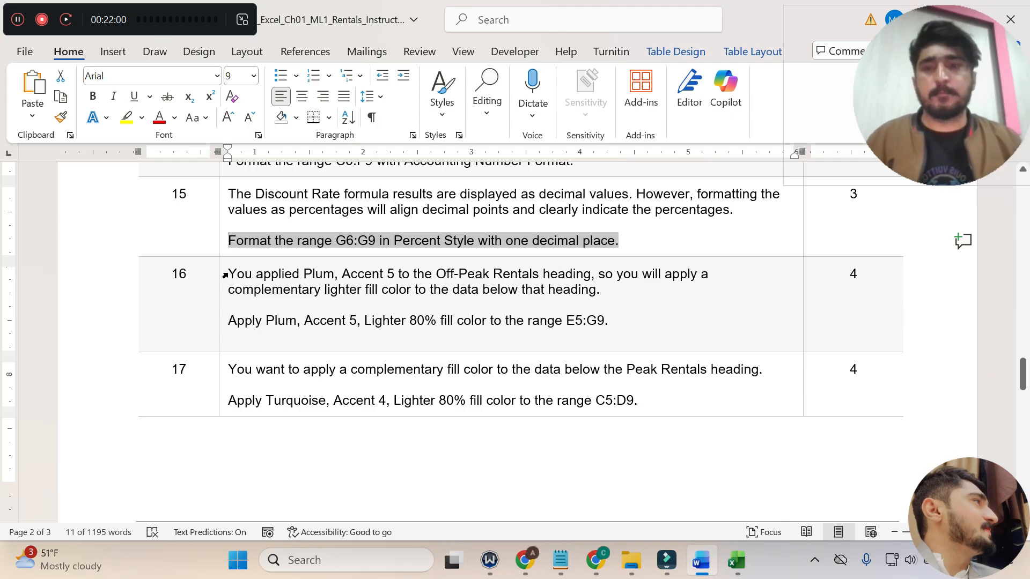
{"action": "left_click_drag", "start_coordinate": [228, 274], "coordinate": [597, 290]}
{"action": "left_click_drag", "start_coordinate": [229, 322], "coordinate": [611, 320]}
{"action": "left_click", "coordinate": [230, 323]}
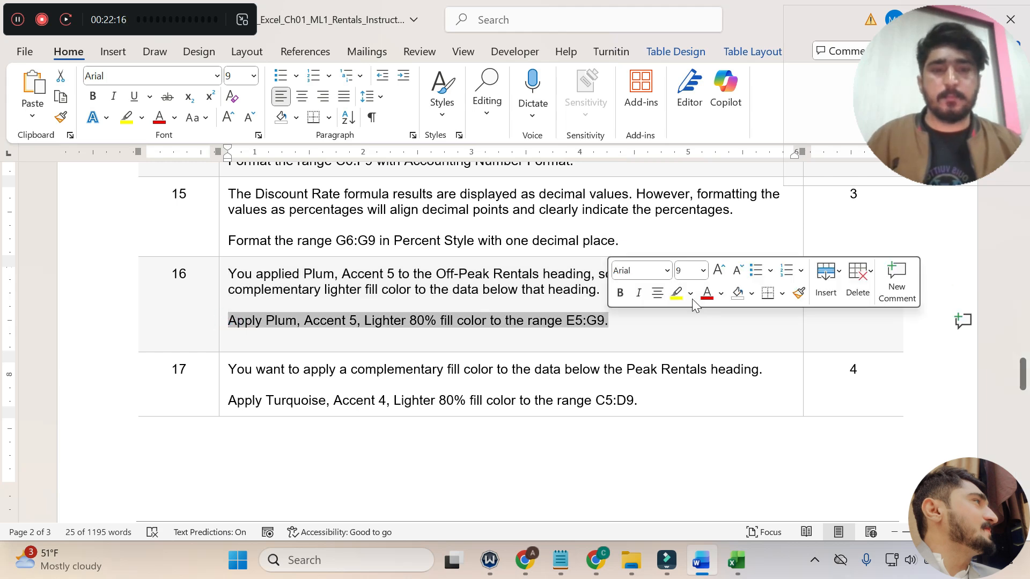
{"action": "left_click", "coordinate": [677, 294]}
{"action": "left_click", "coordinate": [633, 333]}
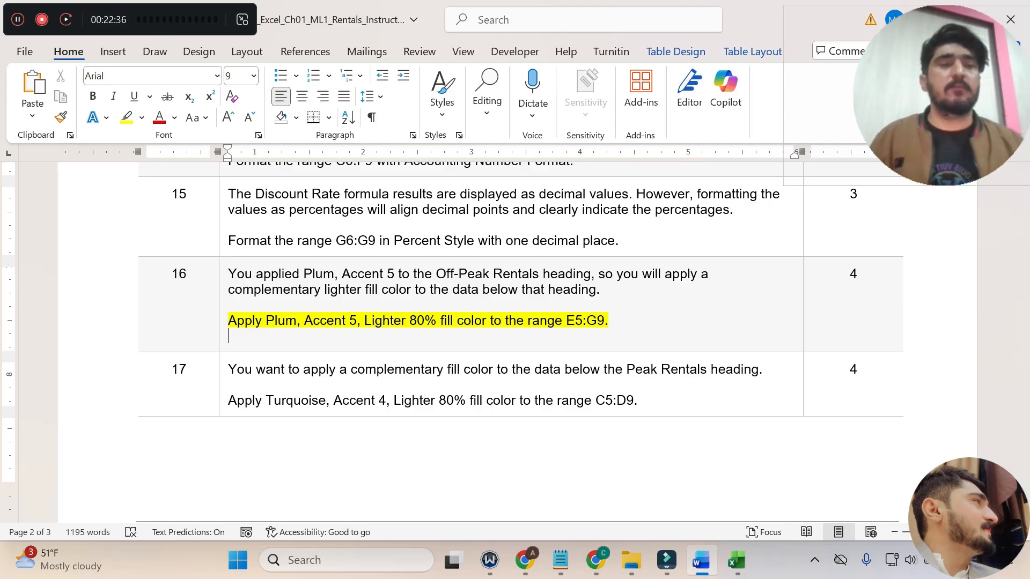
Copy the range reference E5:G9 from the step 16 instruction, undoing its accidental removal from the text.
{"action": "left_click_drag", "start_coordinate": [605, 321], "coordinate": [568, 321]}
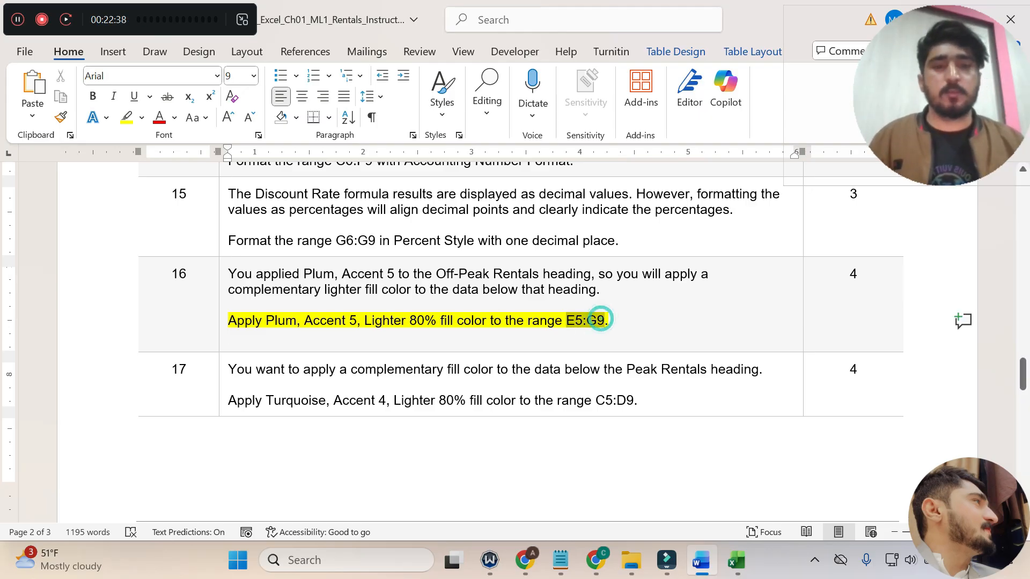
{"action": "key", "text": "ctrl+c"}
{"action": "key", "text": "ctrl+v"}
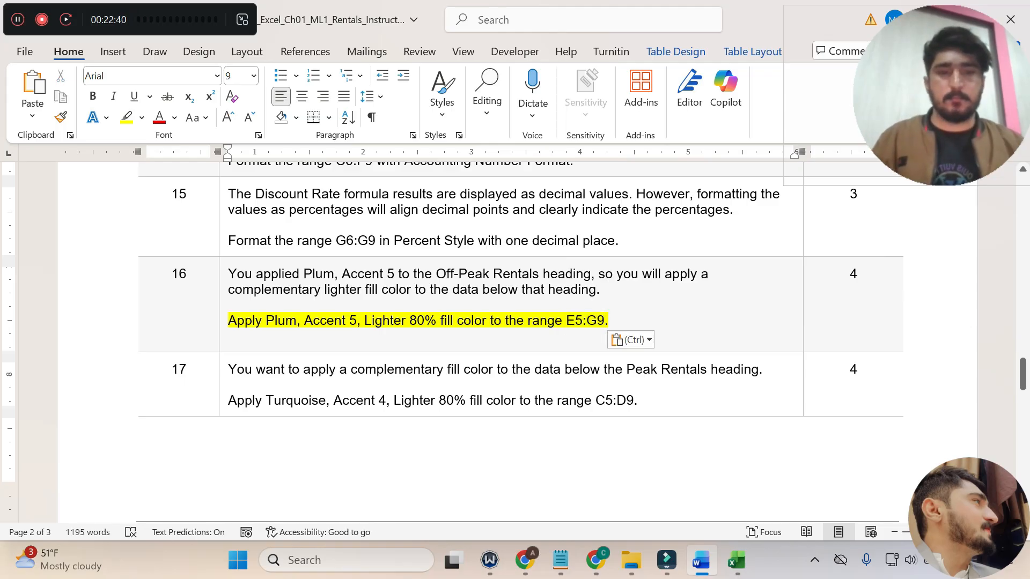
{"action": "key", "text": "ctrl"}
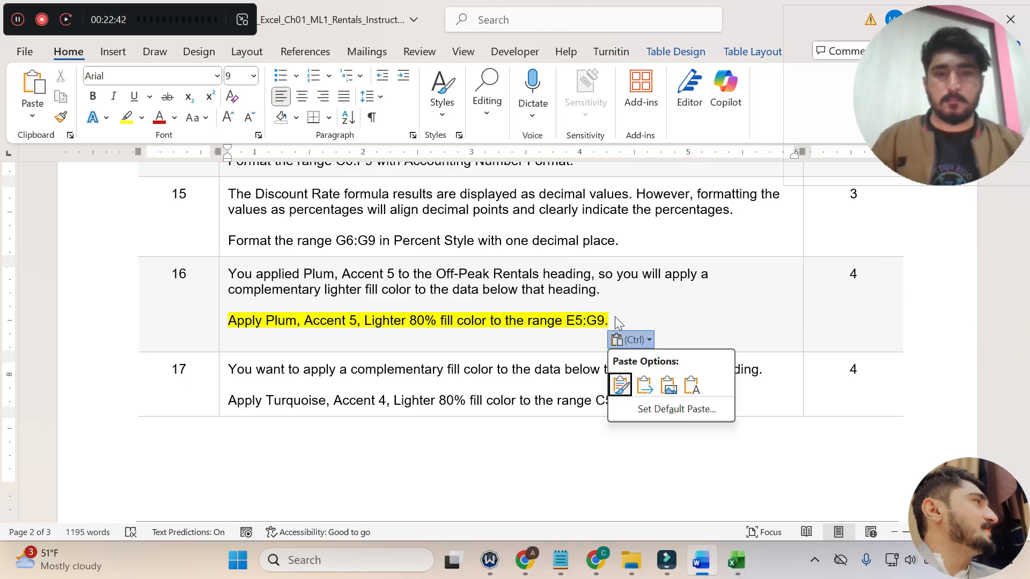
{"action": "left_click", "coordinate": [617, 313]}
{"action": "left_click_drag", "start_coordinate": [605, 321], "coordinate": [566, 321]}
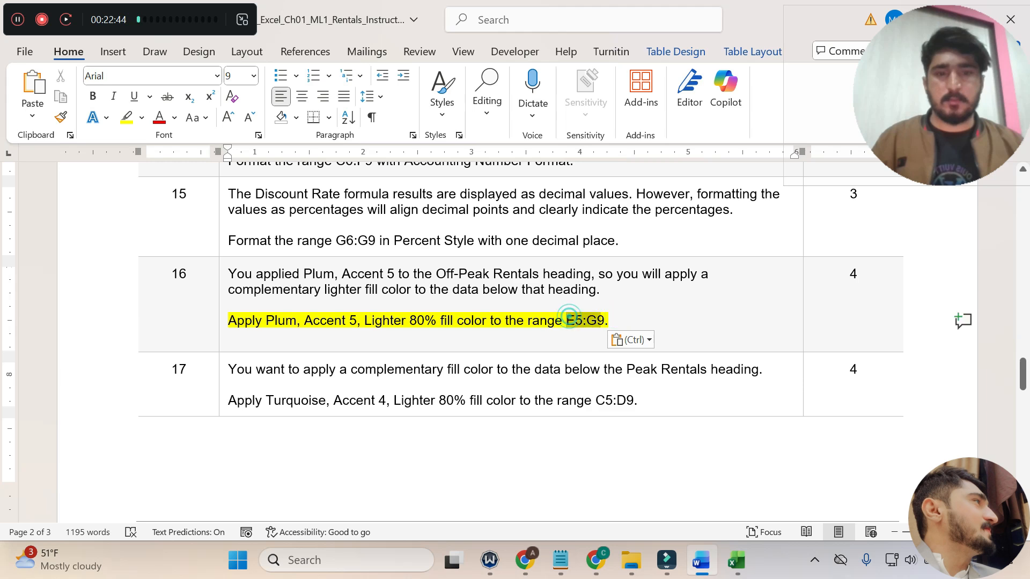
{"action": "key", "text": "BackSpace"}
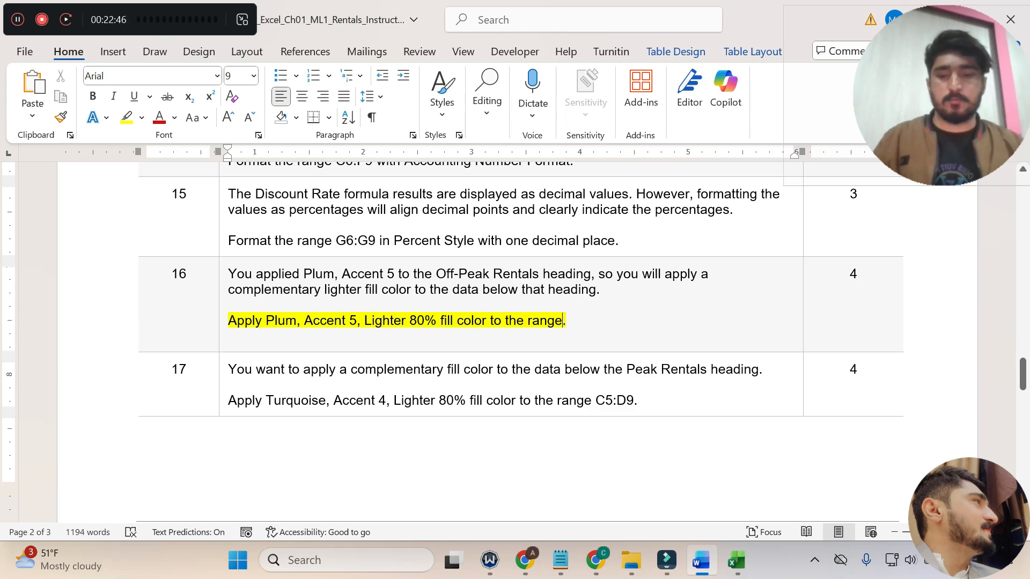
{"action": "key", "text": "ctrl+z"}
Switch to Excel and apply the Plum, Accent 5, Lighter 80% fill color to the range E5:G9.
{"action": "left_click", "coordinate": [736, 560]}
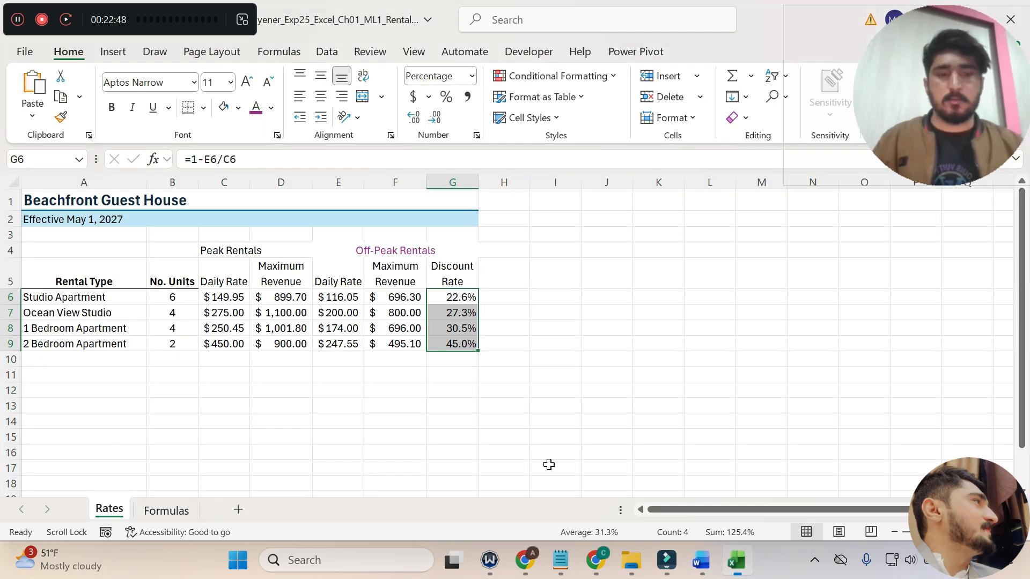
{"action": "left_click", "coordinate": [43, 160]}
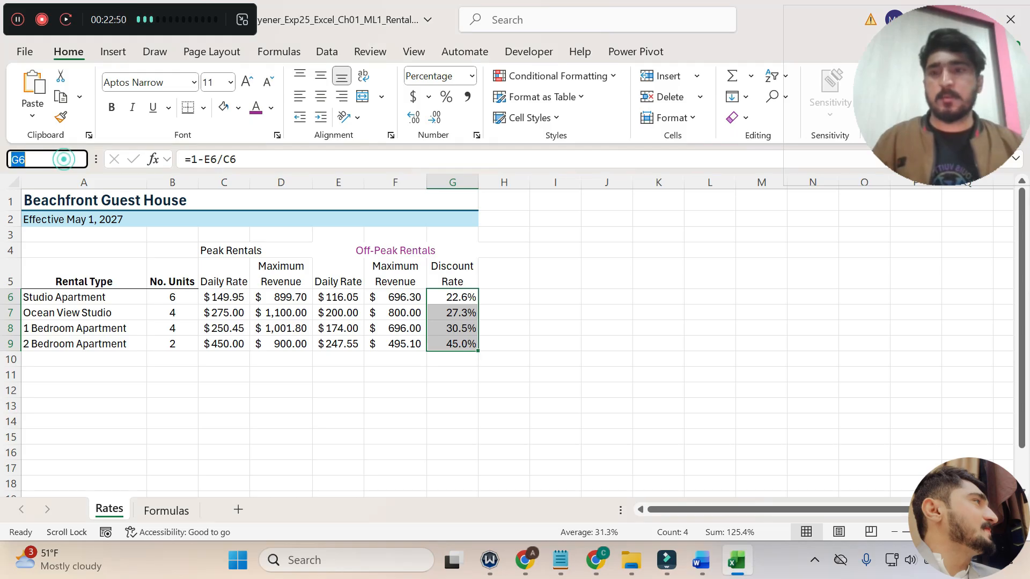
{"action": "type", "text": "E5:G9"}
{"action": "key", "text": "Return"}
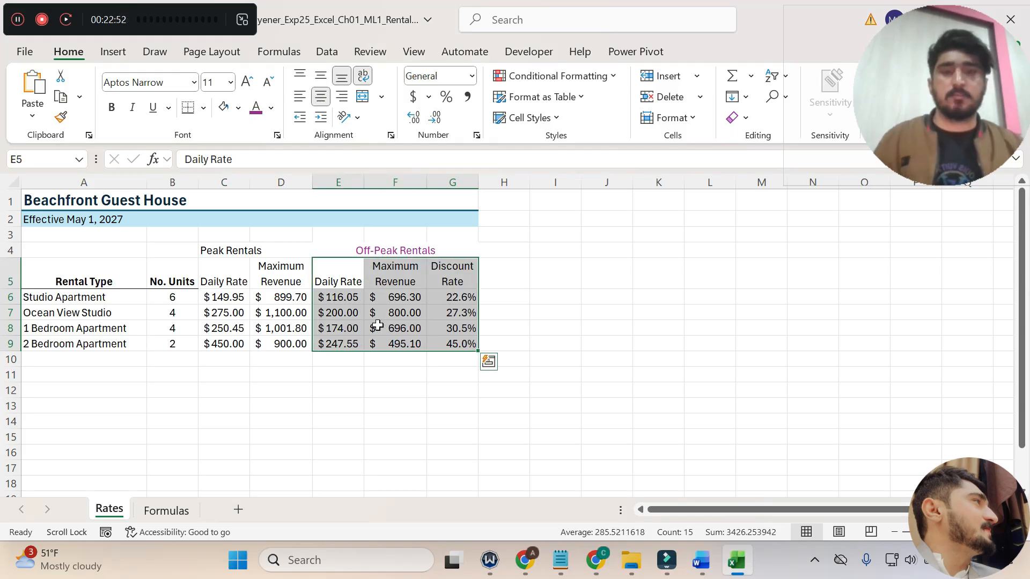
{"action": "left_click", "coordinate": [701, 560]}
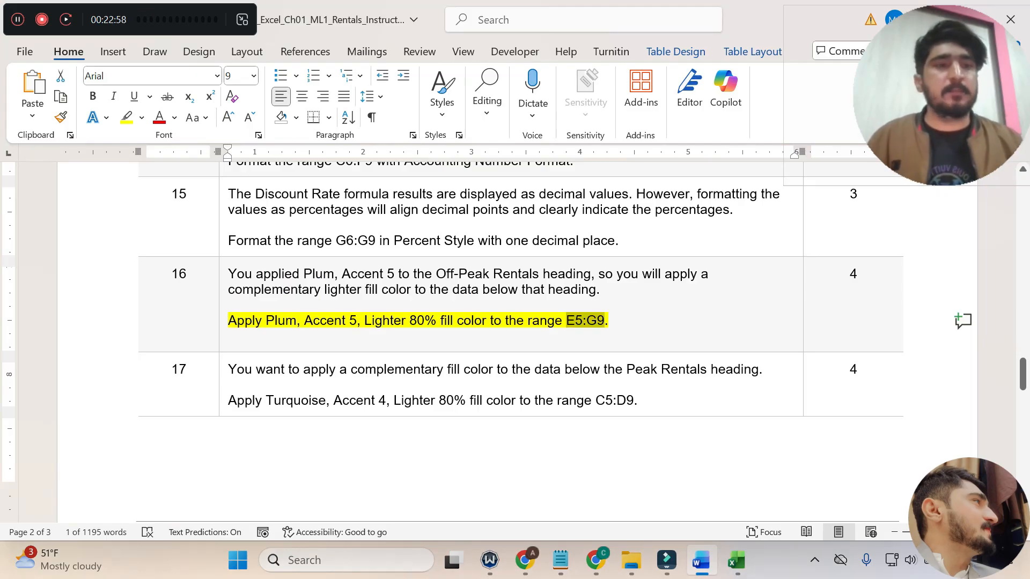
{"action": "left_click", "coordinate": [736, 560]}
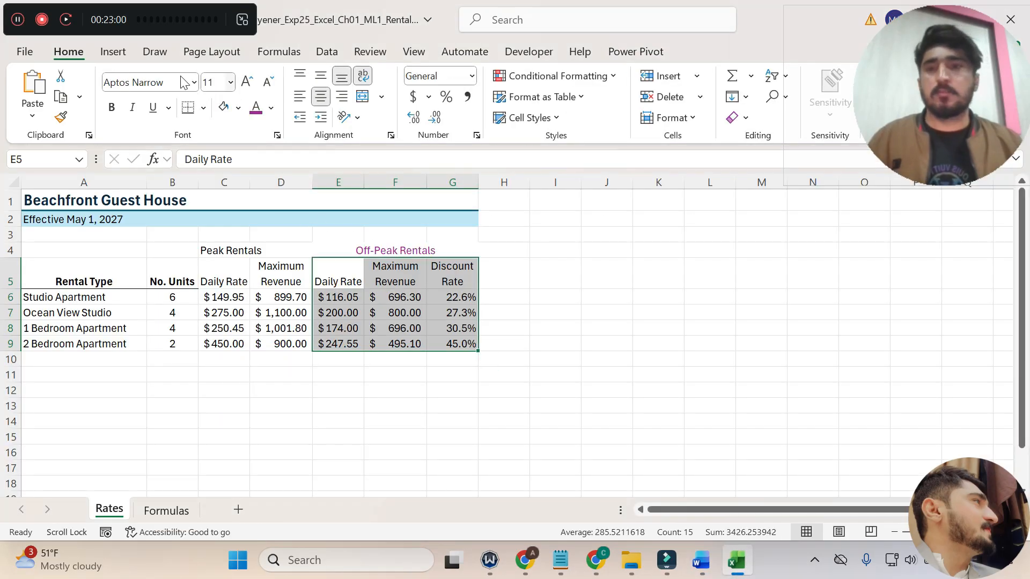
{"action": "left_click", "coordinate": [272, 109]}
{"action": "left_click", "coordinate": [272, 109]}
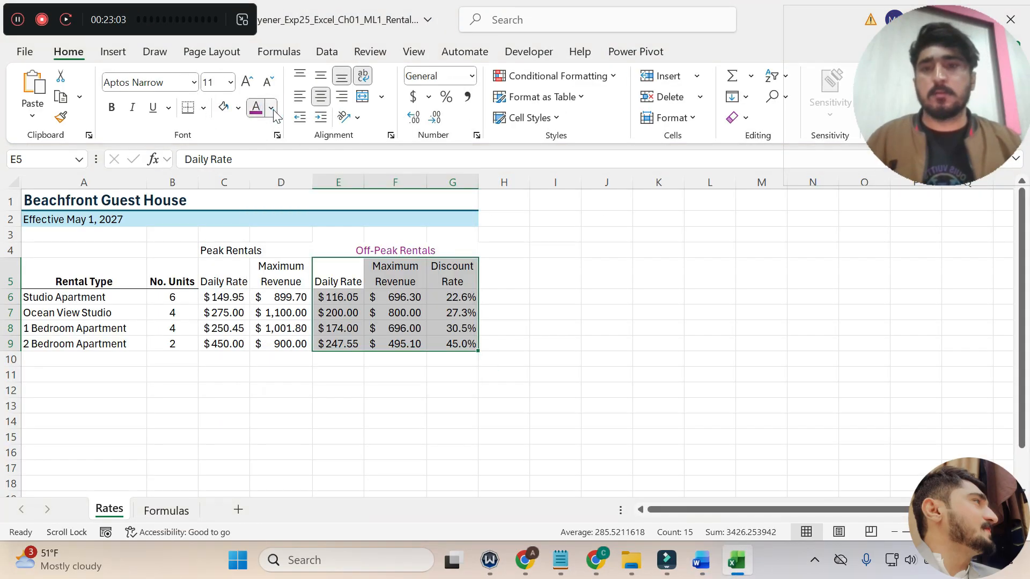
{"action": "left_click", "coordinate": [238, 111]}
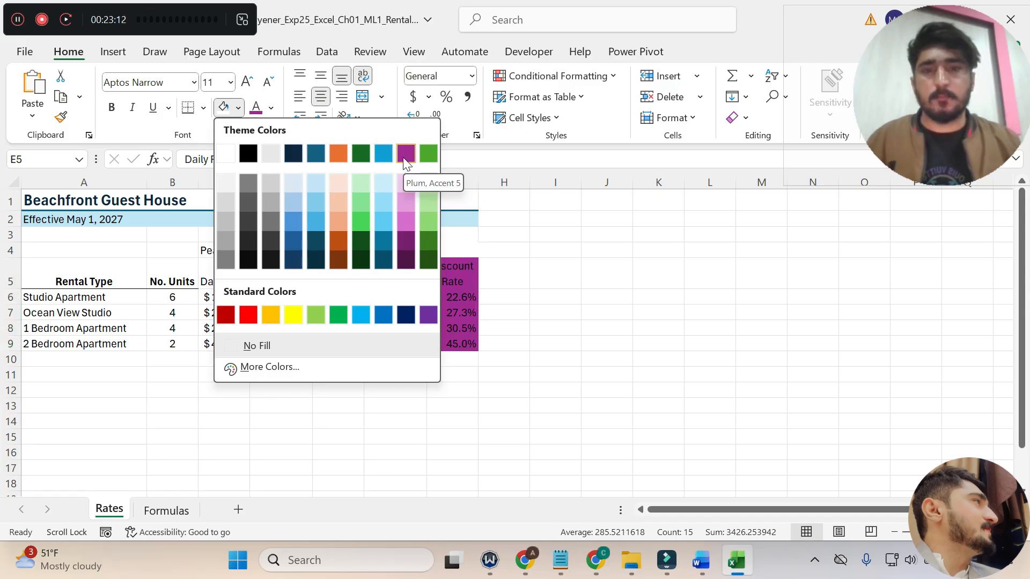
{"action": "left_click", "coordinate": [403, 185]}
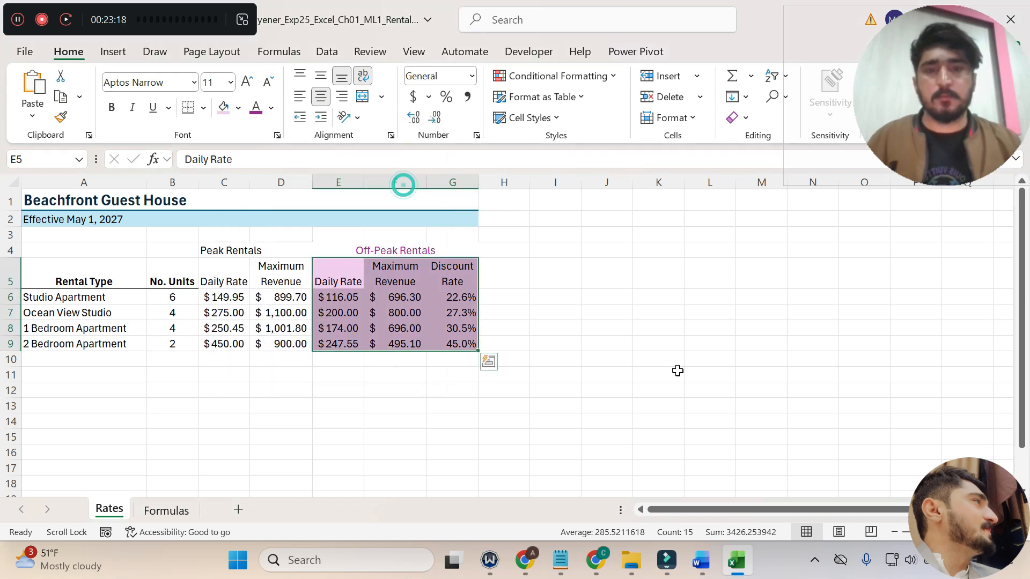
Switch to Word, undo the step 16 highlight, read step 17, and highlight its C5:D9 fill color instruction in yellow.
{"action": "left_click", "coordinate": [703, 560]}
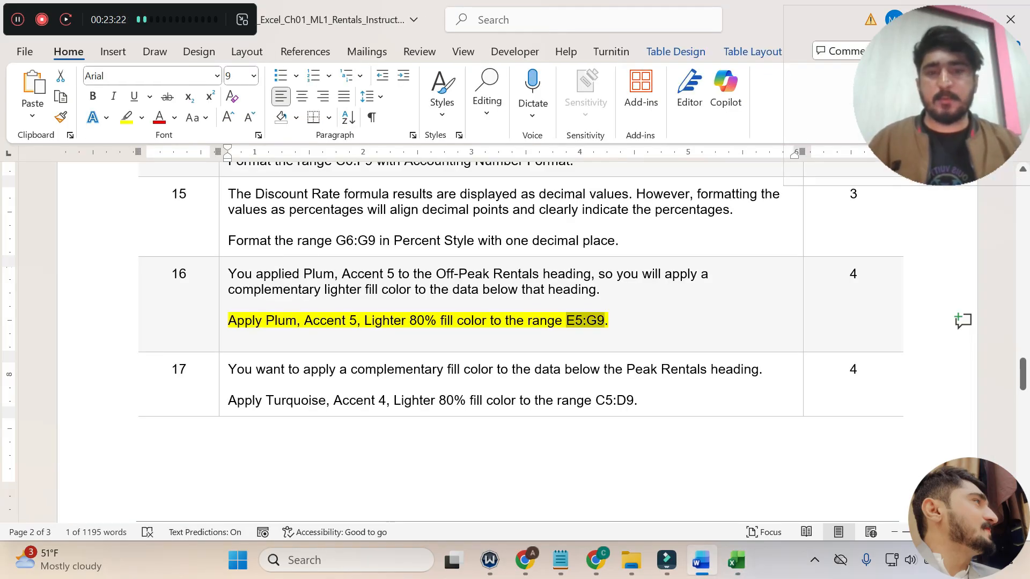
{"action": "triple_click", "coordinate": [455, 330]}
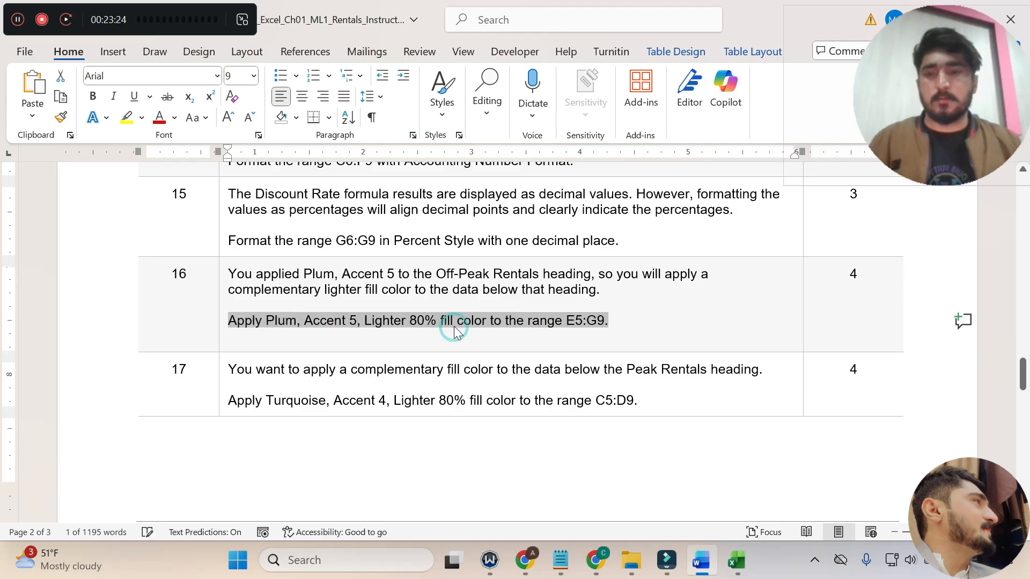
{"action": "left_click", "coordinate": [456, 325]}
{"action": "scroll", "coordinate": [455, 326], "scroll_direction": "down", "scroll_amount": 2}
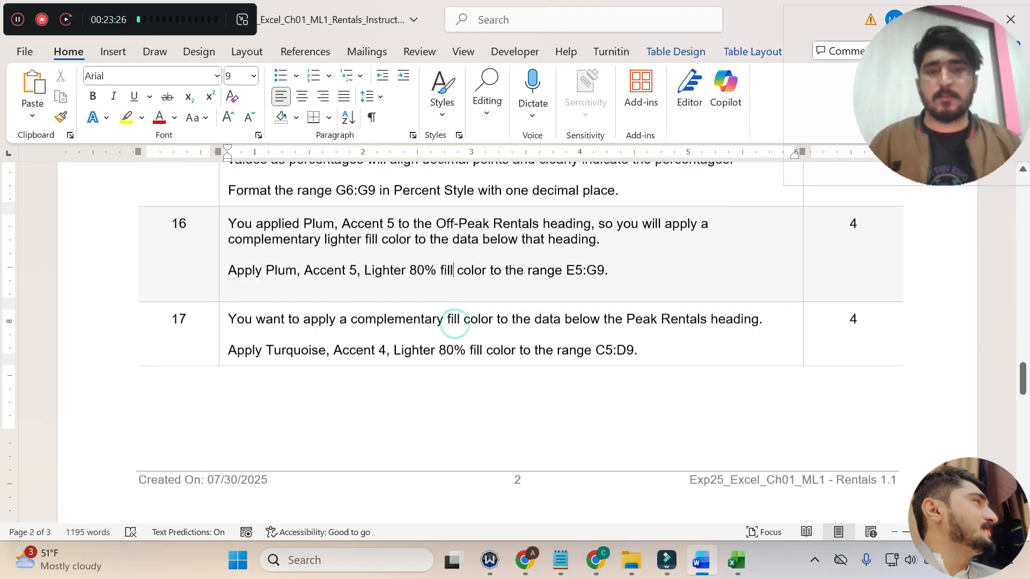
{"action": "left_click_drag", "start_coordinate": [228, 263], "coordinate": [760, 263]}
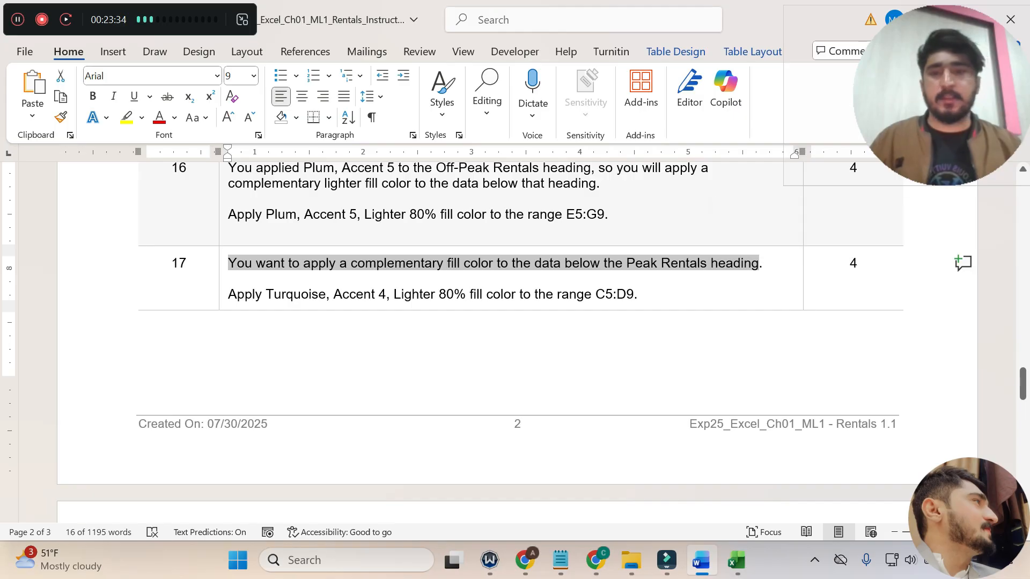
{"action": "left_click_drag", "start_coordinate": [228, 294], "coordinate": [634, 294]}
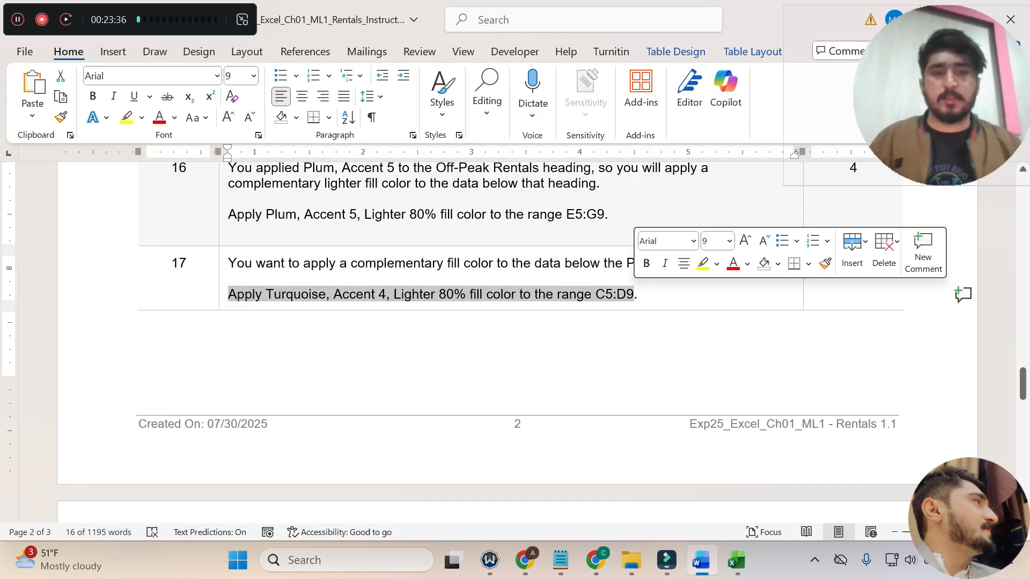
{"action": "left_click", "coordinate": [703, 268]}
{"action": "left_click", "coordinate": [444, 352]}
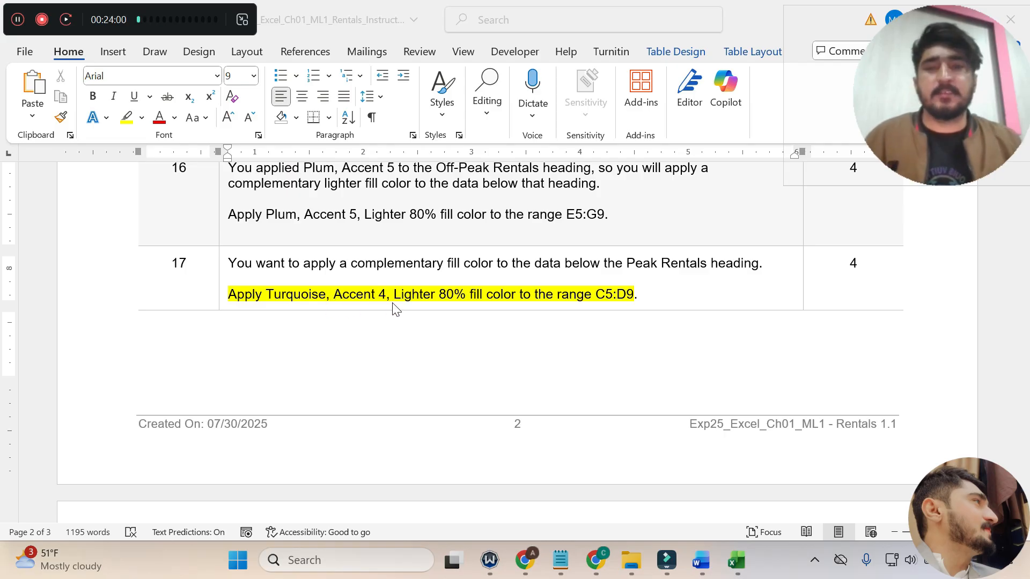
Copy the range reference C5:D9 from the step 17 instruction.
{"action": "left_click", "coordinate": [730, 574]}
{"action": "left_click", "coordinate": [702, 567]}
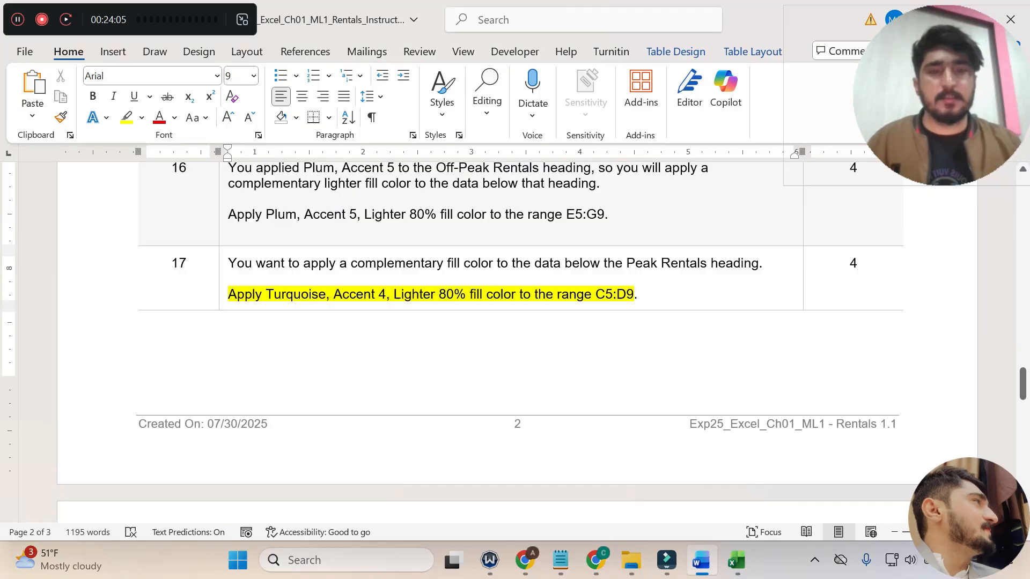
{"action": "double_click", "coordinate": [598, 294]}
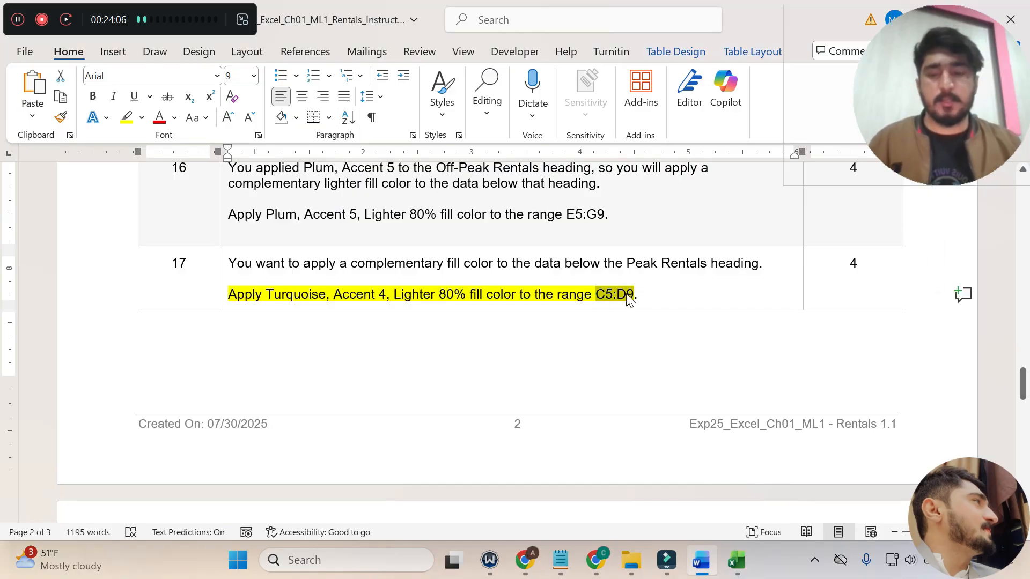
Switch to Excel and apply the Turquoise, Accent 4, Lighter 80% fill color to the range C5:D9.
{"action": "left_click", "coordinate": [750, 568]}
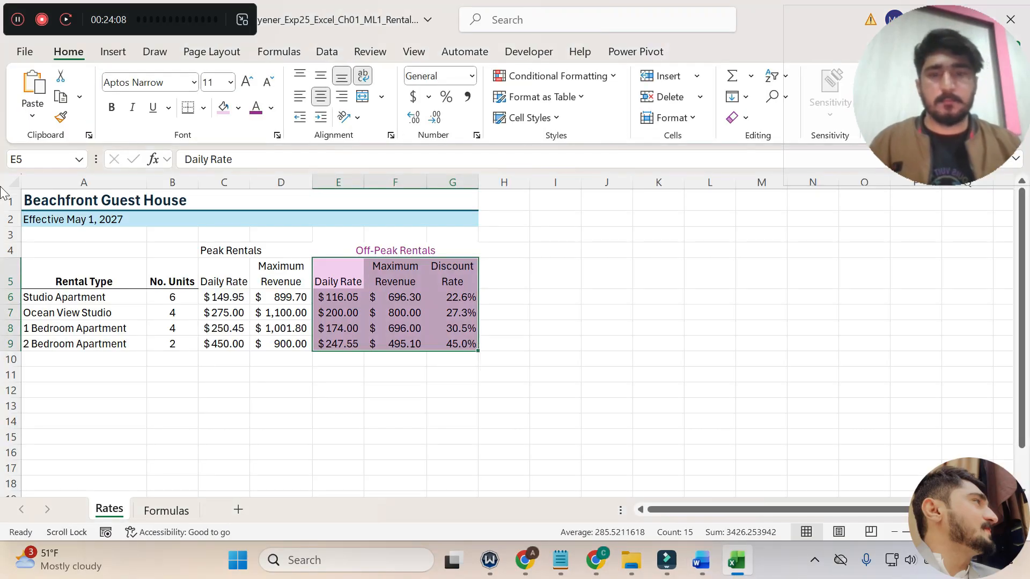
{"action": "left_click", "coordinate": [24, 160]}
{"action": "type", "text": "C5:D9"}
{"action": "key", "text": "Return"}
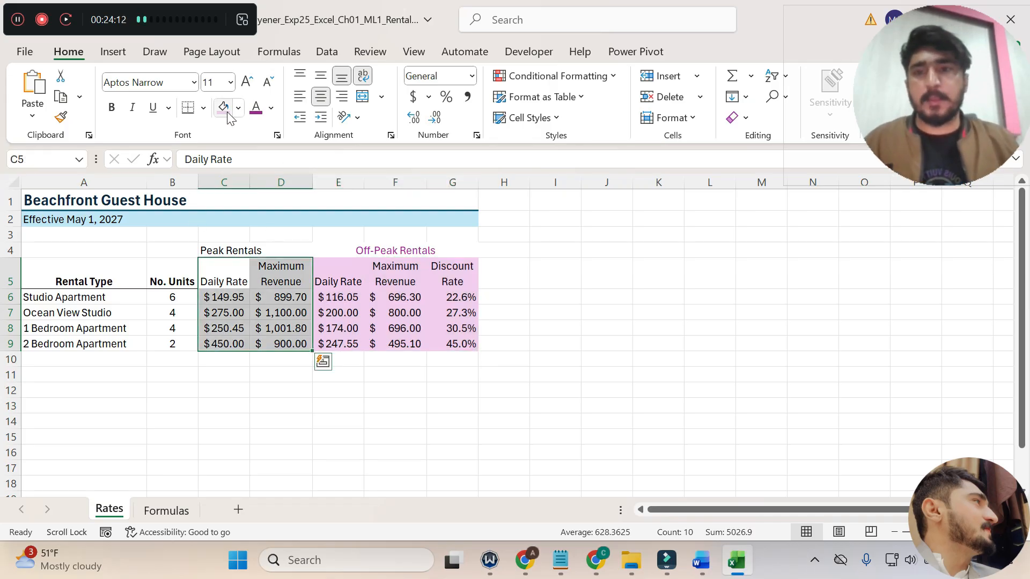
{"action": "left_click", "coordinate": [701, 561]}
{"action": "mouse_move", "coordinate": [730, 564]}
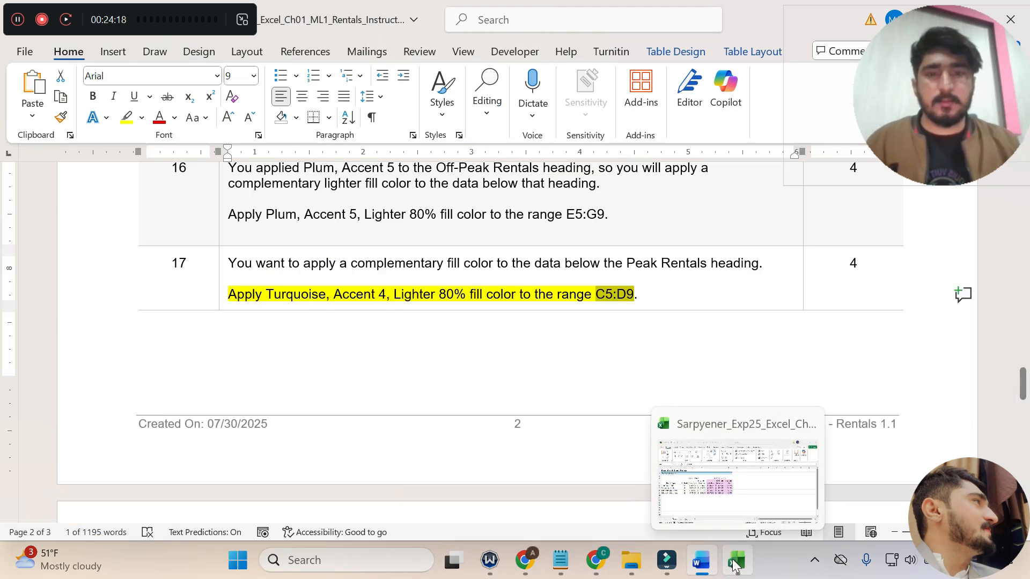
{"action": "left_click", "coordinate": [735, 564]}
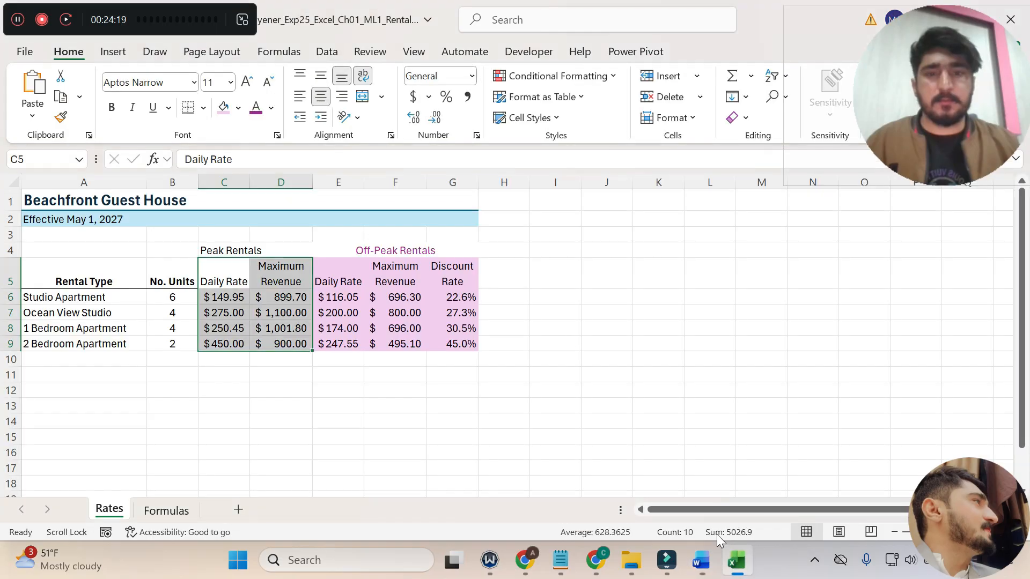
{"action": "left_click", "coordinate": [239, 108]}
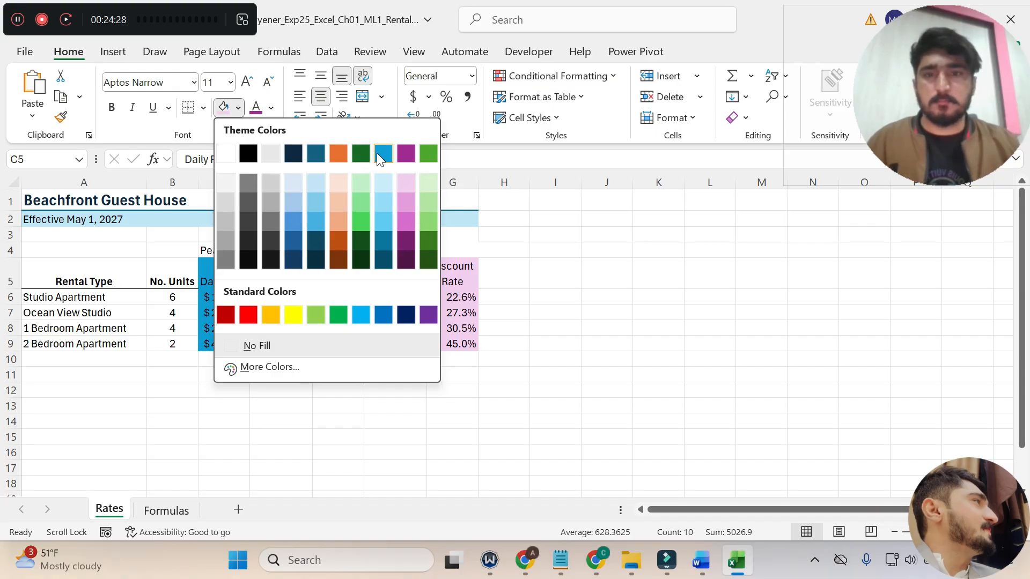
{"action": "left_click", "coordinate": [382, 185]}
Switch to Word, undo the step 17 highlight, and return to the project title at the start of the instructions.
{"action": "left_click", "coordinate": [702, 560]}
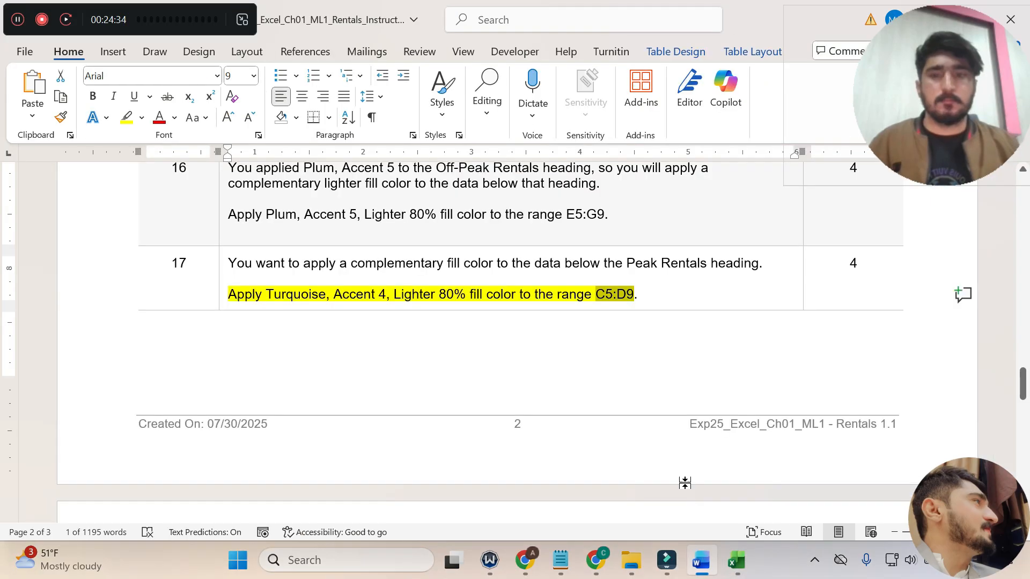
{"action": "key", "text": "ctrl+z"}
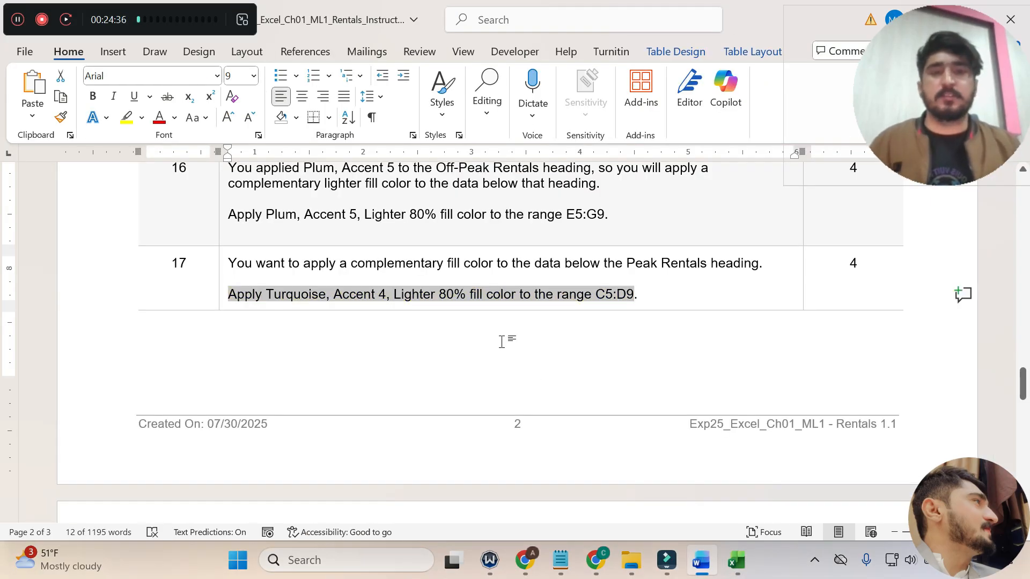
{"action": "scroll", "coordinate": [558, 372], "scroll_direction": "down", "scroll_amount": 6}
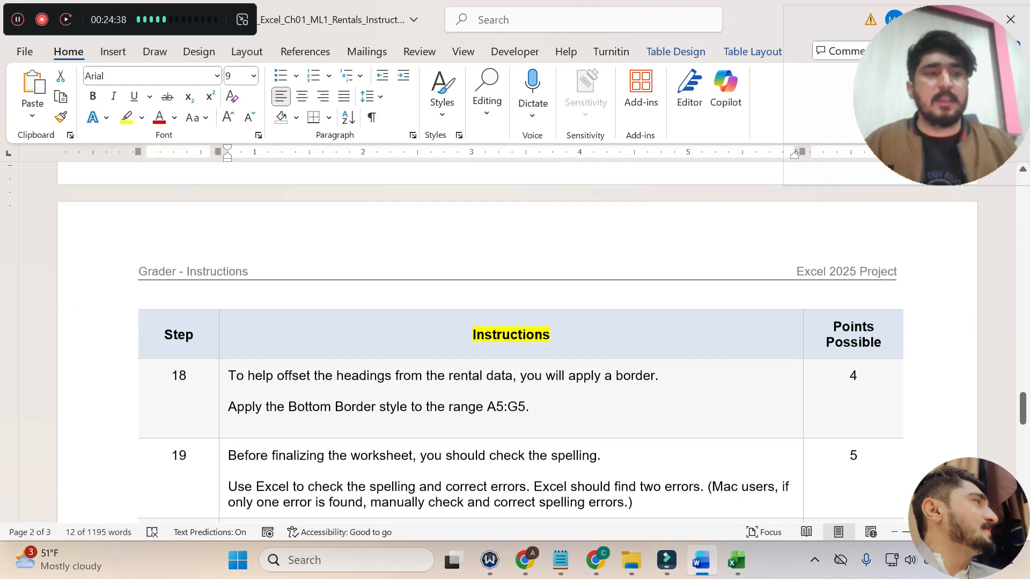
{"action": "scroll", "coordinate": [558, 372], "scroll_direction": "up", "scroll_amount": 1}
{"action": "left_click_drag", "start_coordinate": [1029, 414], "coordinate": [976, 207]}
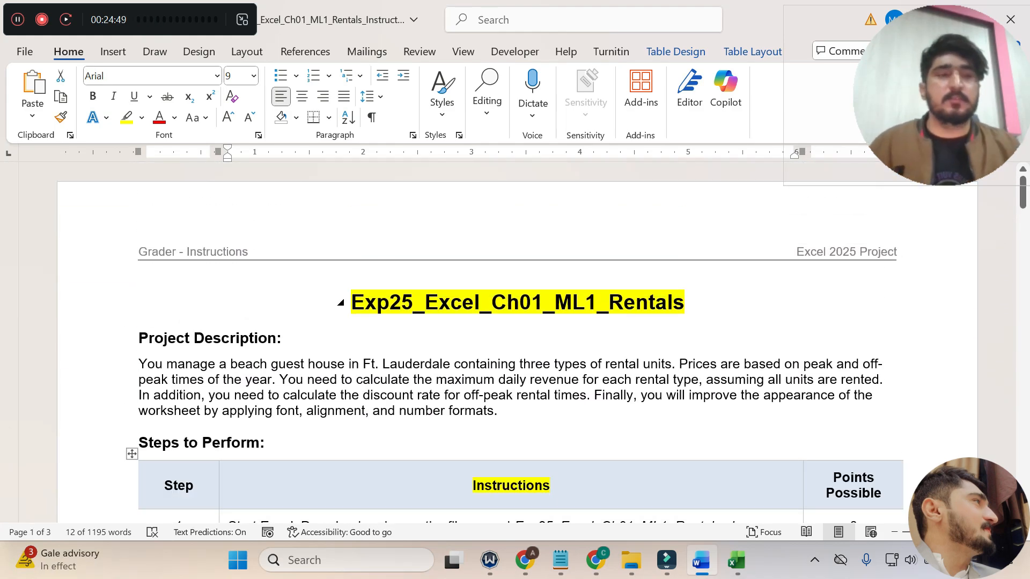